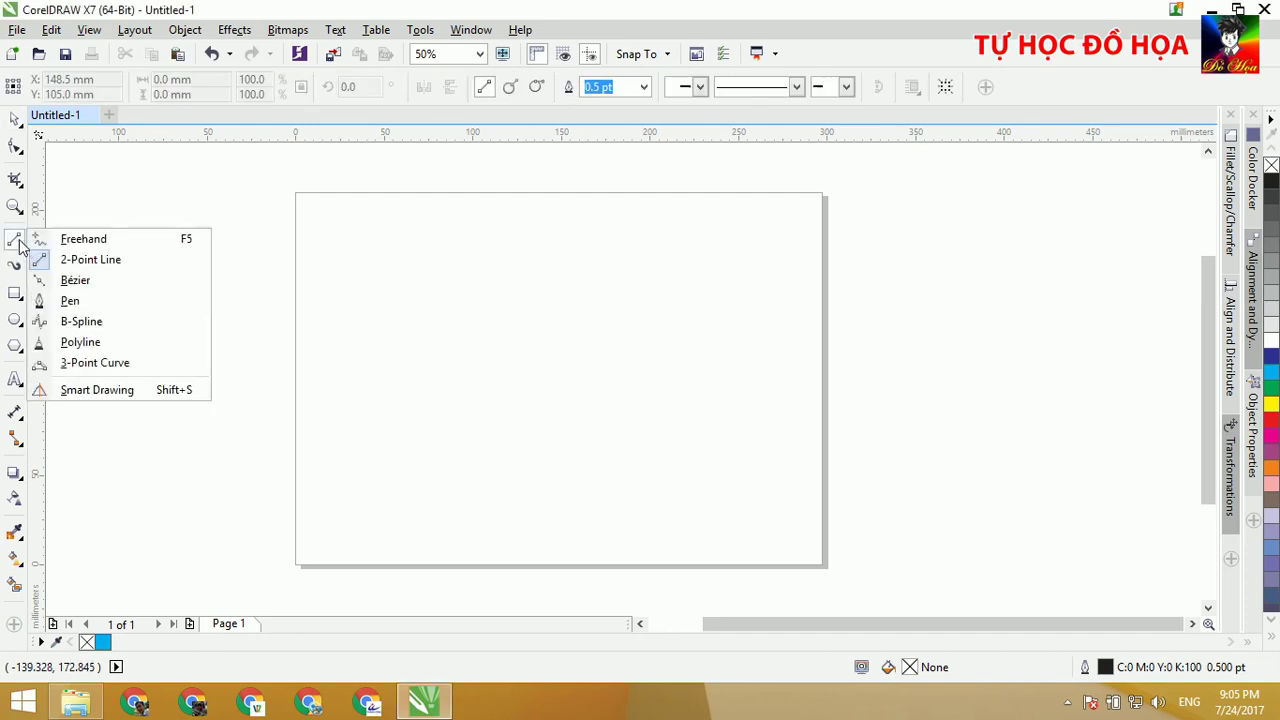
Draw a straight line about 165 mm long across the page with the 2-Point Line tool, and undo it.
left_click(440, 332)
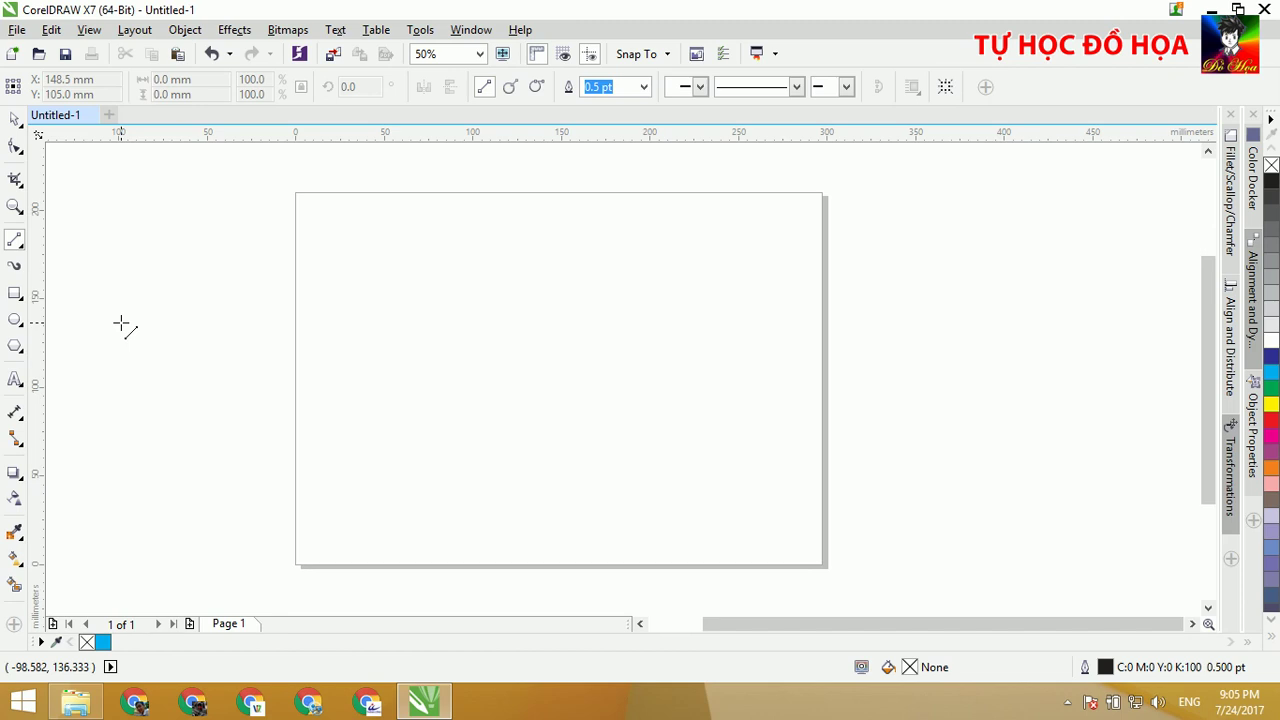
left_click(15, 243)
left_click(15, 243)
left_click(15, 243)
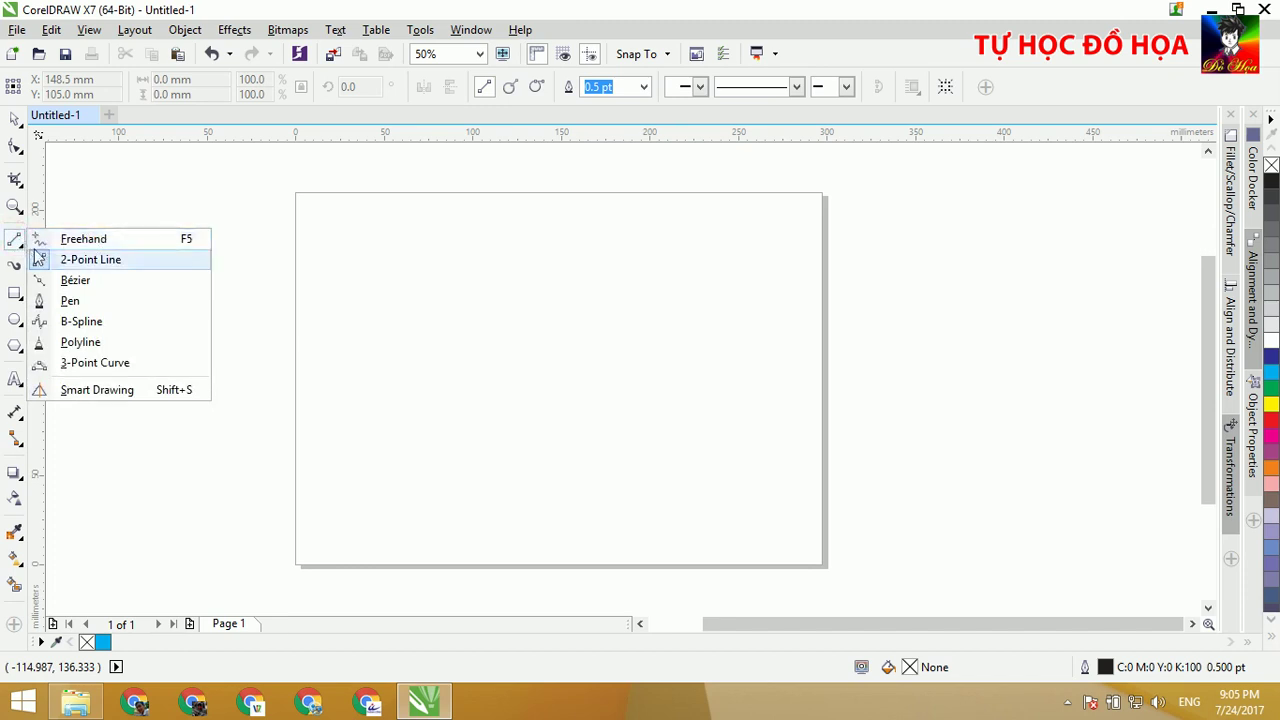
left_click(91, 262)
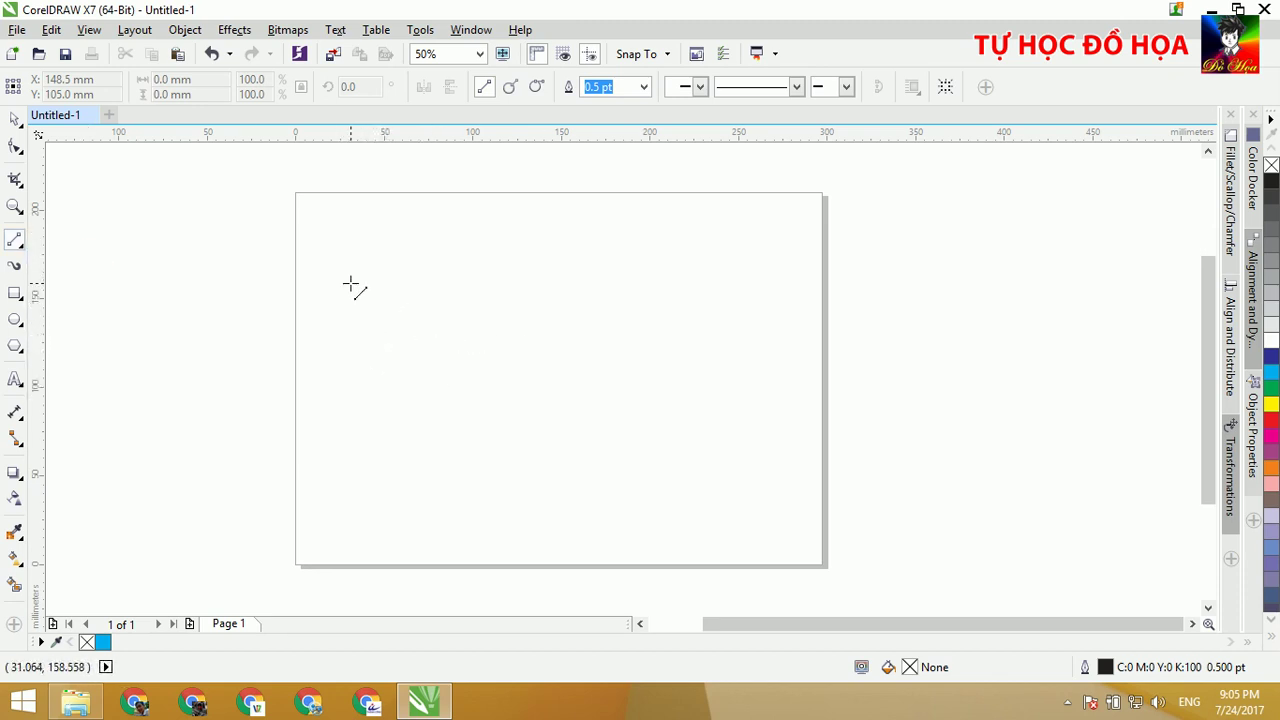
left_click_drag(350, 285, 637, 340)
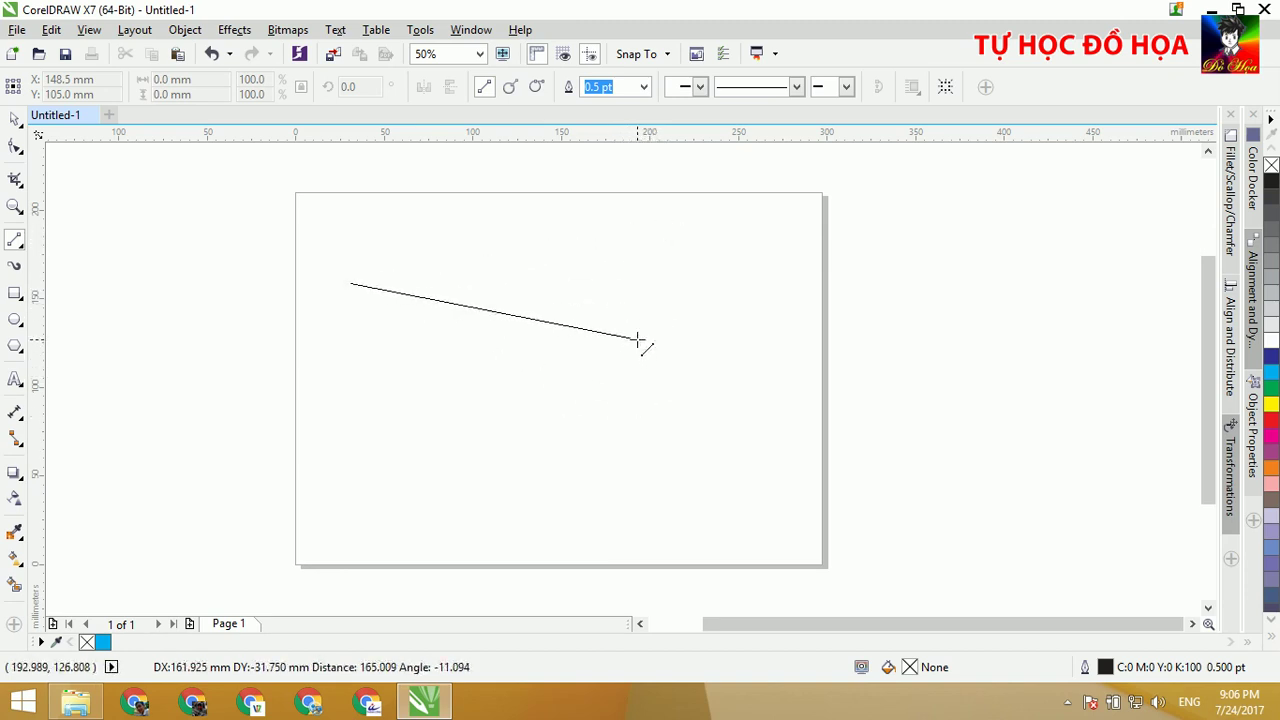
left_click_drag(637, 340, 637, 340)
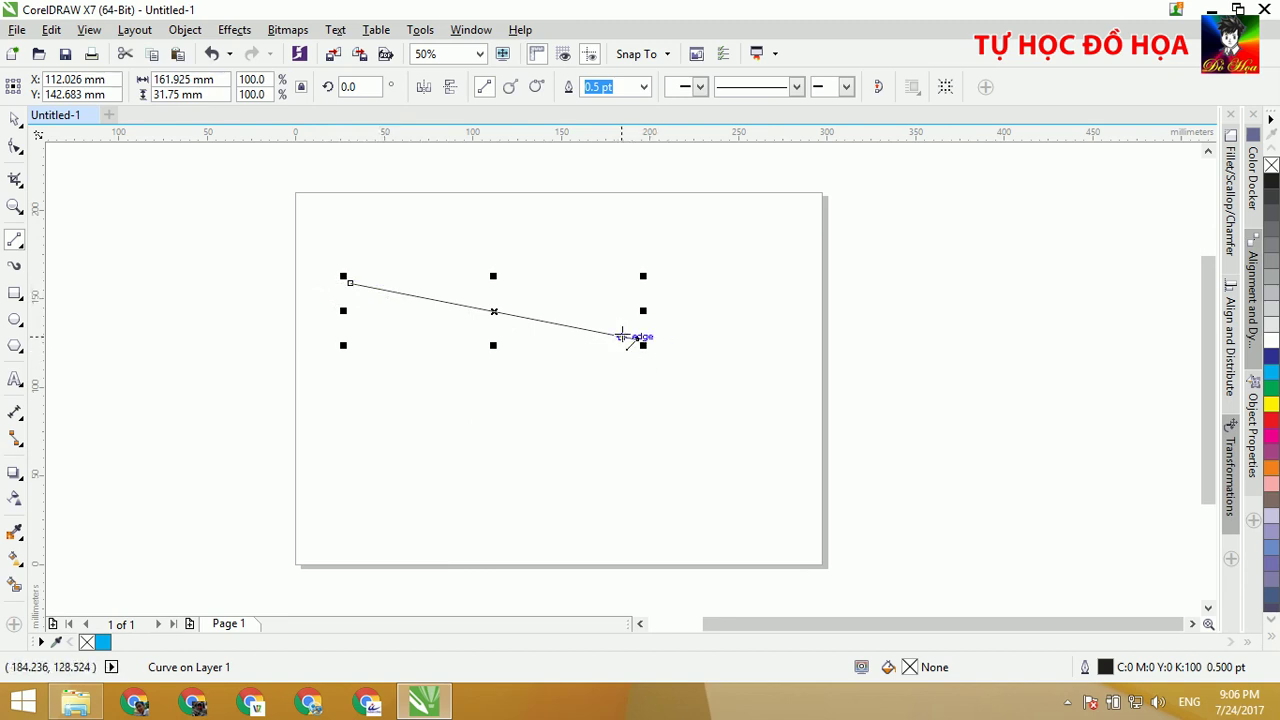
key("ctrl+z")
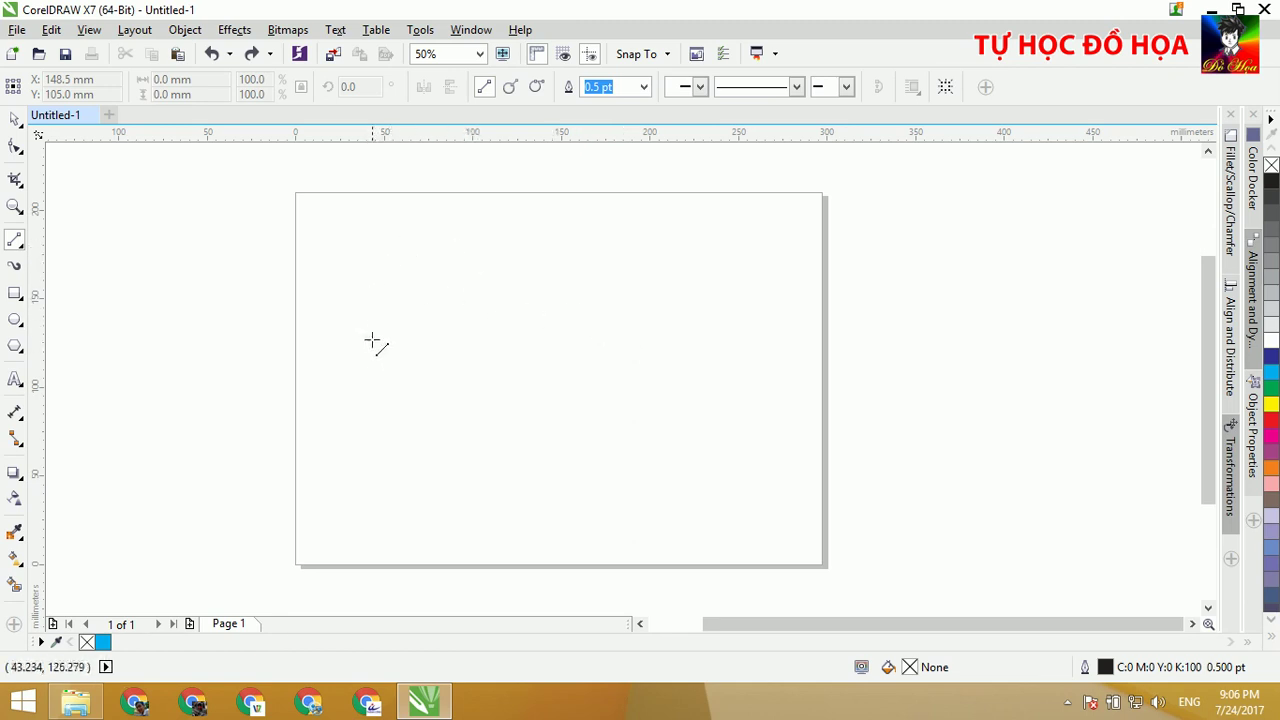
Draw a closed five-sided outline about 123 mm wide and 111 mm high from connected 2-Point Line segments.
left_click_drag(371, 339, 556, 348)
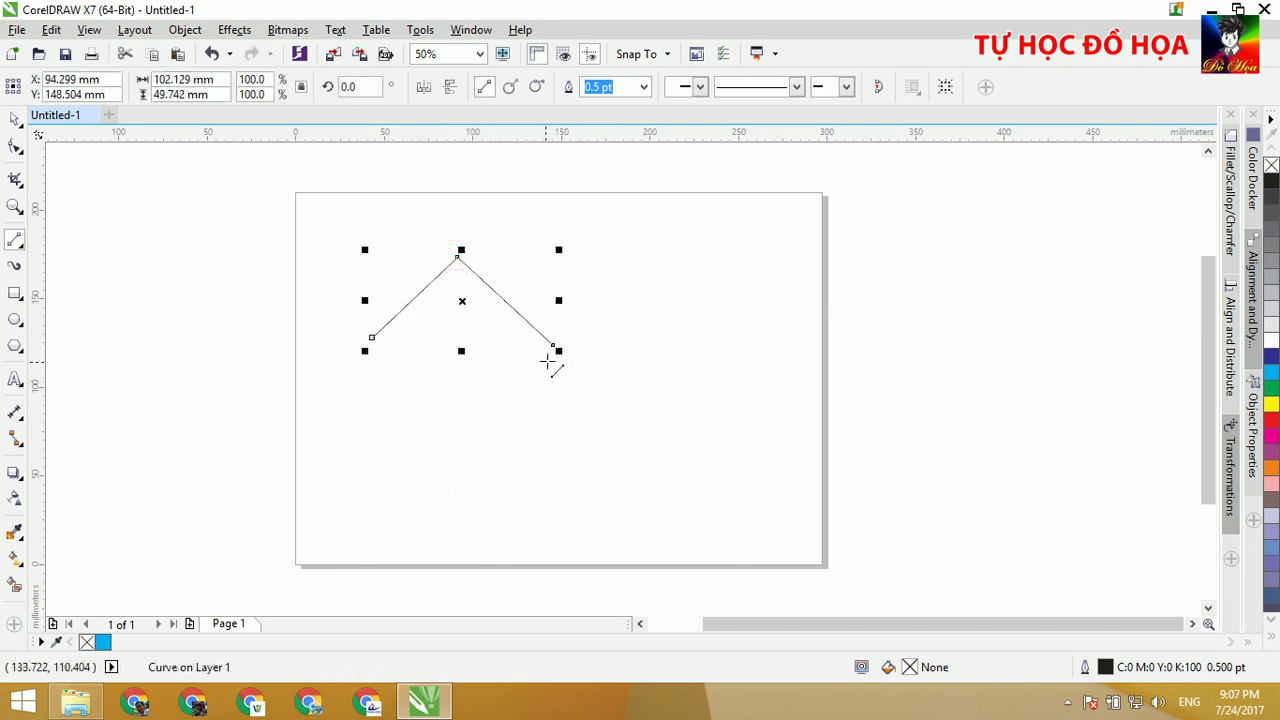
left_click(553, 345)
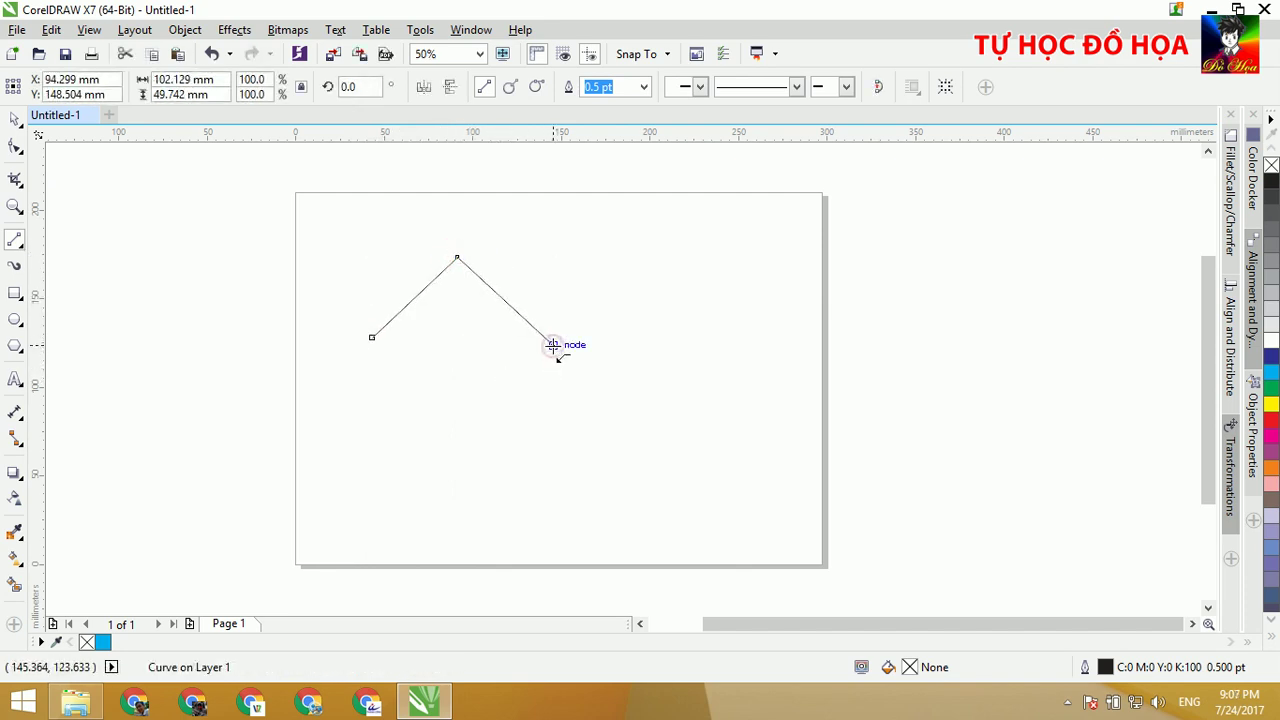
left_click_drag(553, 345, 371, 337)
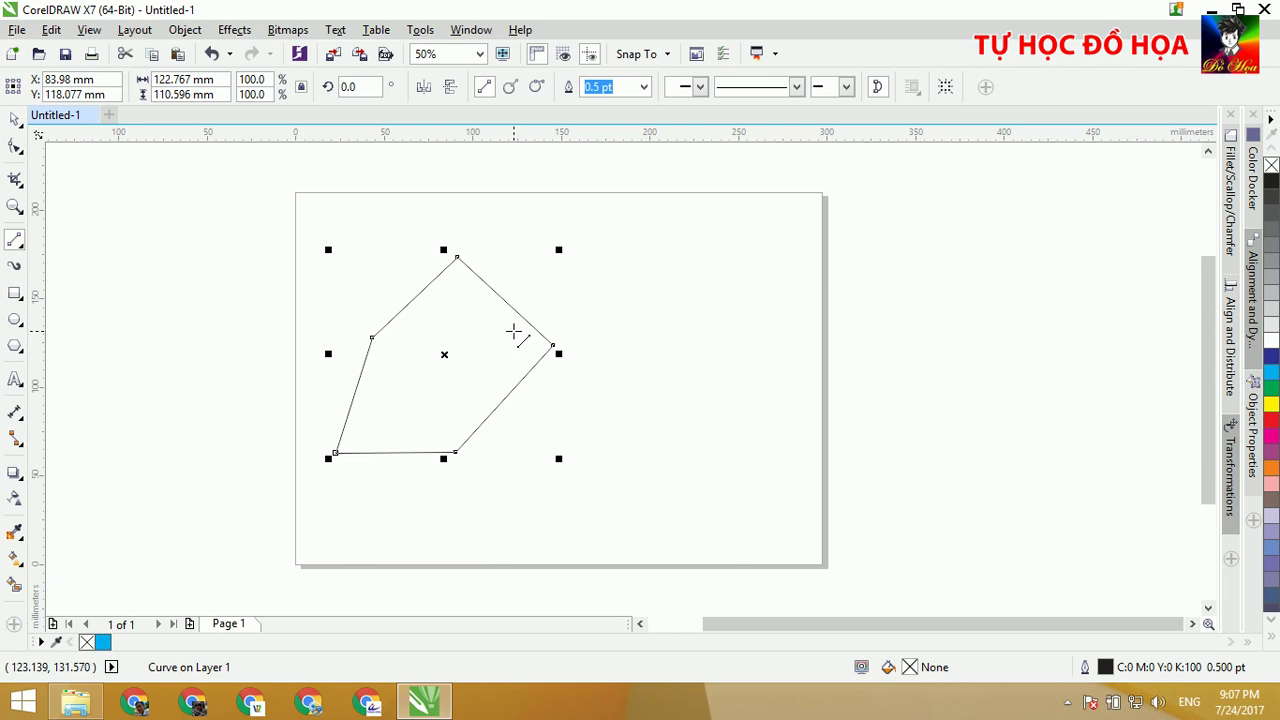
Select the whole five-sided outline and delete it.
left_click(15, 148)
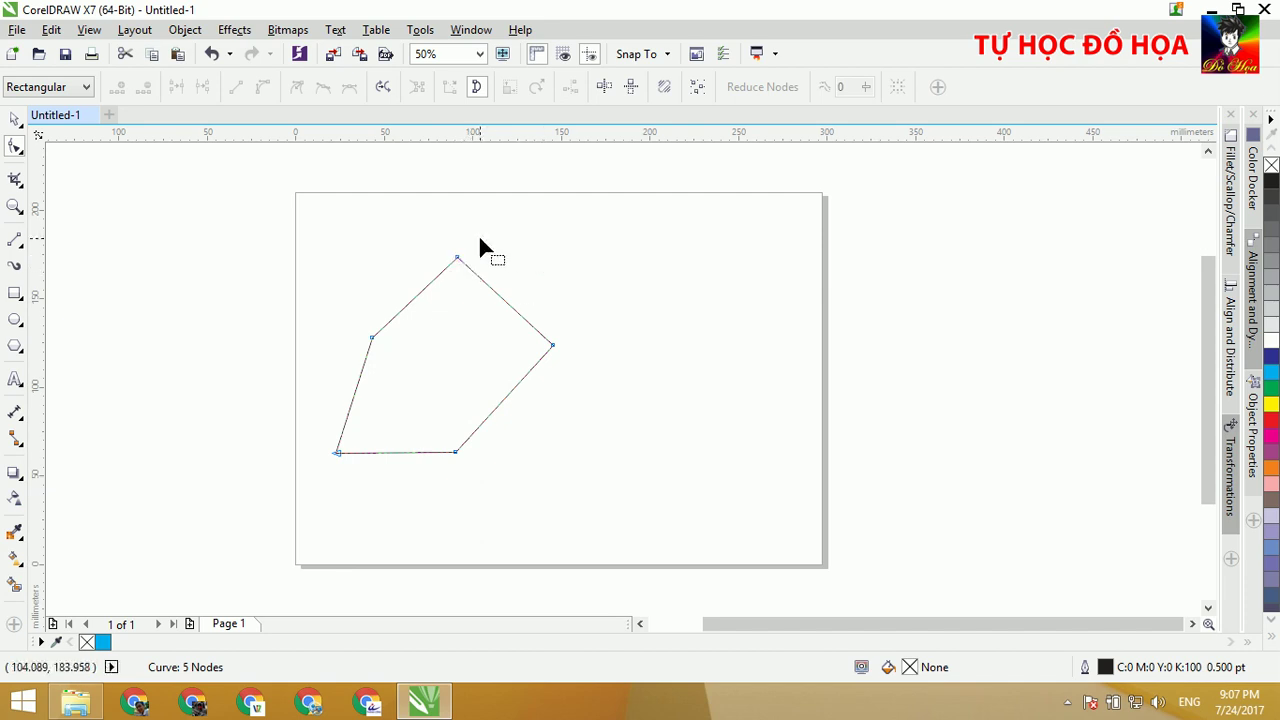
left_click(15, 118)
left_click_drag(261, 197, 646, 480)
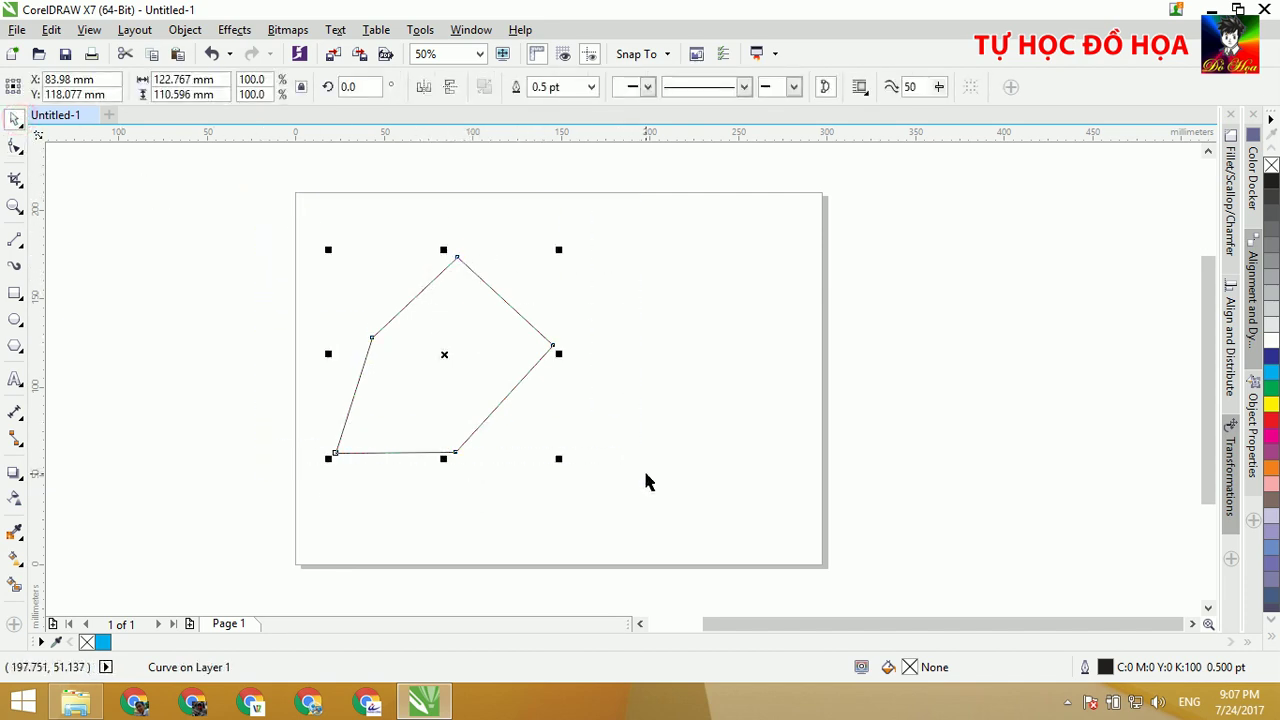
key("Delete")
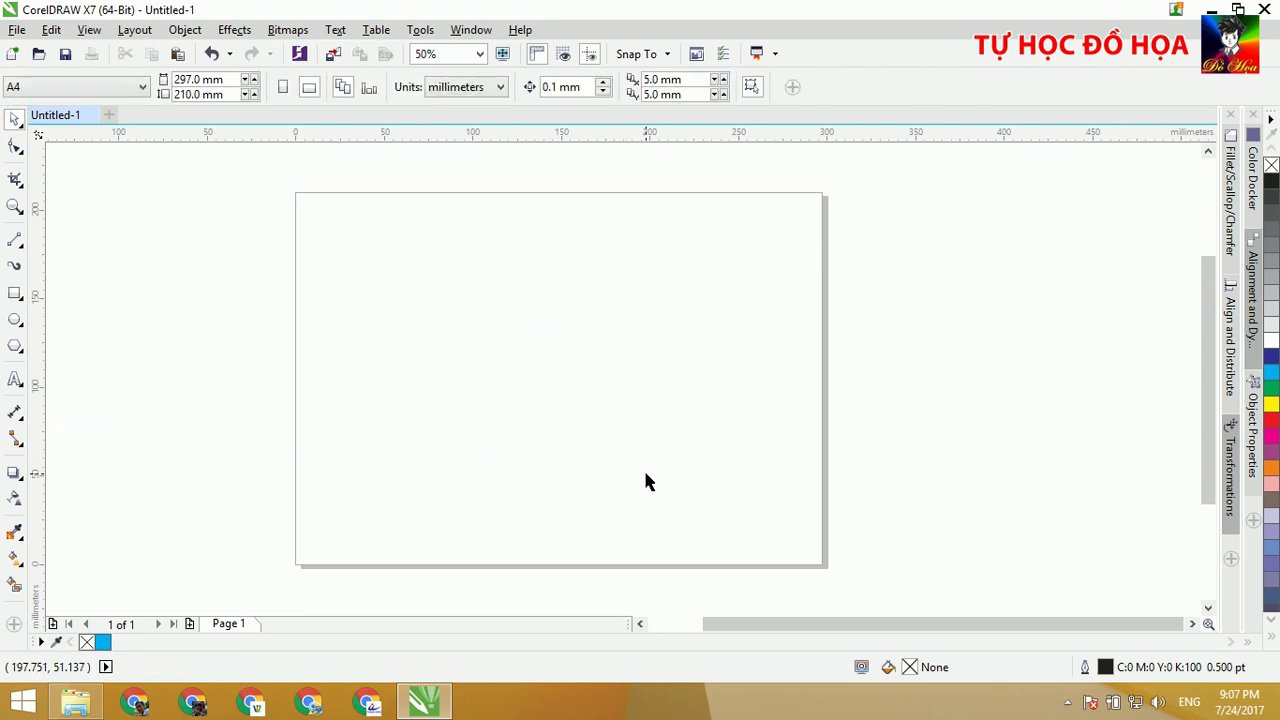
Draw a nearly horizontal 2-Point Line about 132 mm long across the upper part of the page.
left_click(15, 240)
left_click(345, 277)
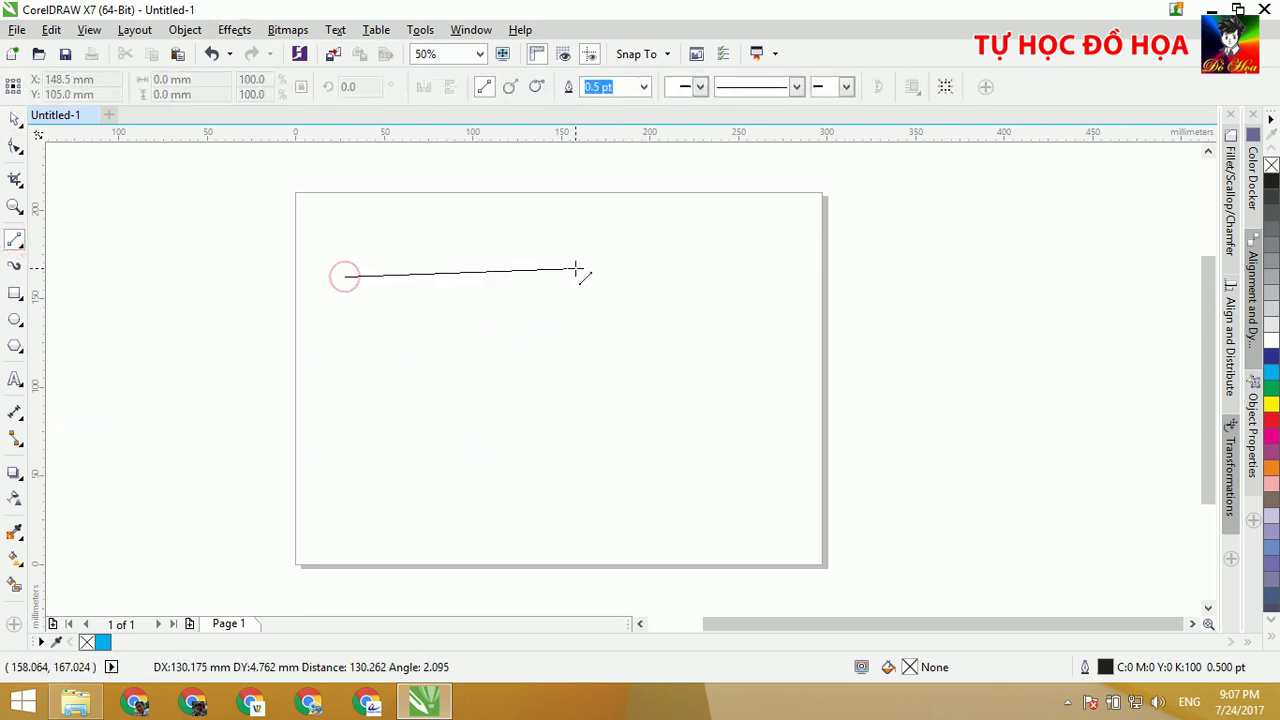
left_click(581, 272)
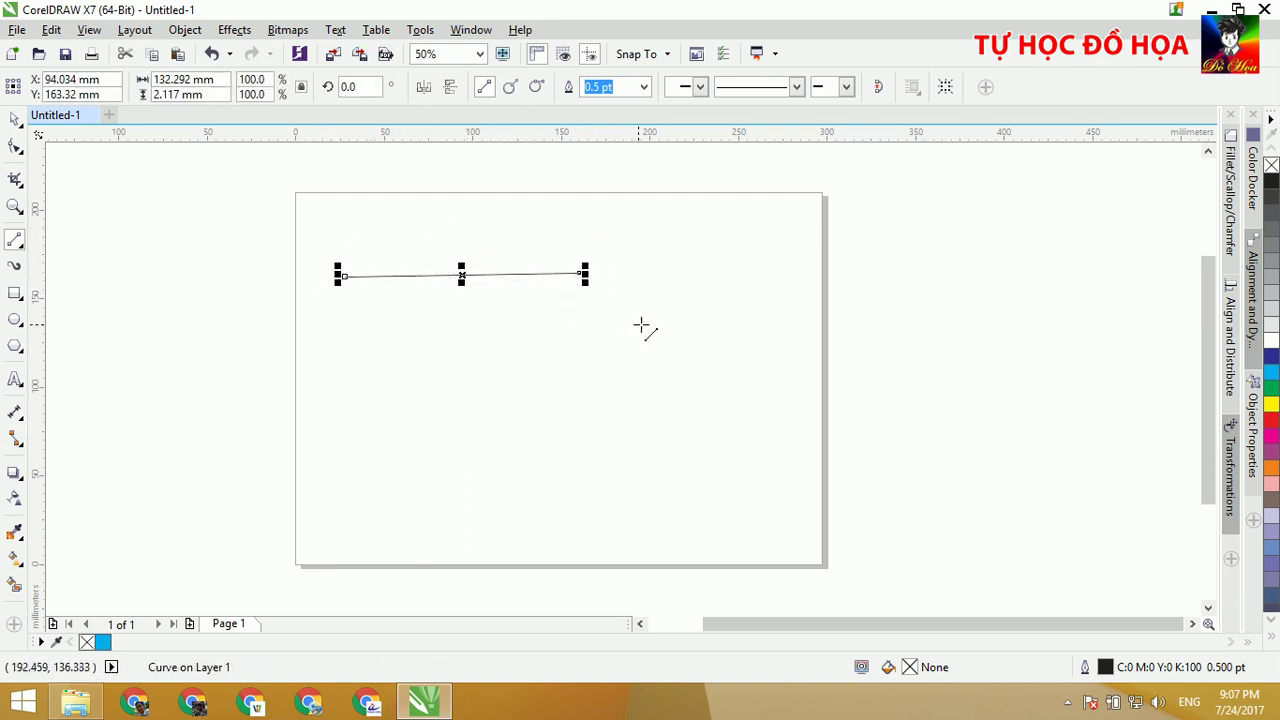
Continue the line from its right end node with a diagonal segment running down and left, making the curve about 66 mm high.
scroll(613, 298, "up", 1)
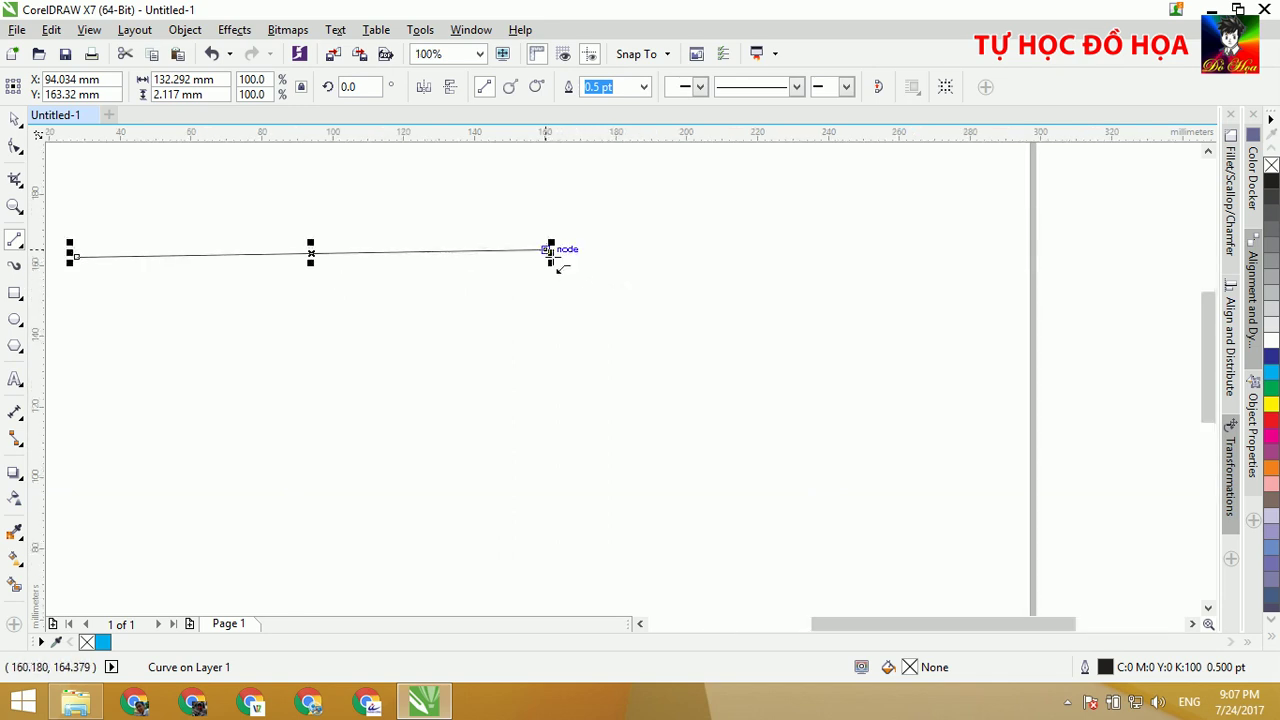
scroll(566, 276, "up", 1)
scroll(527, 232, "up", 2)
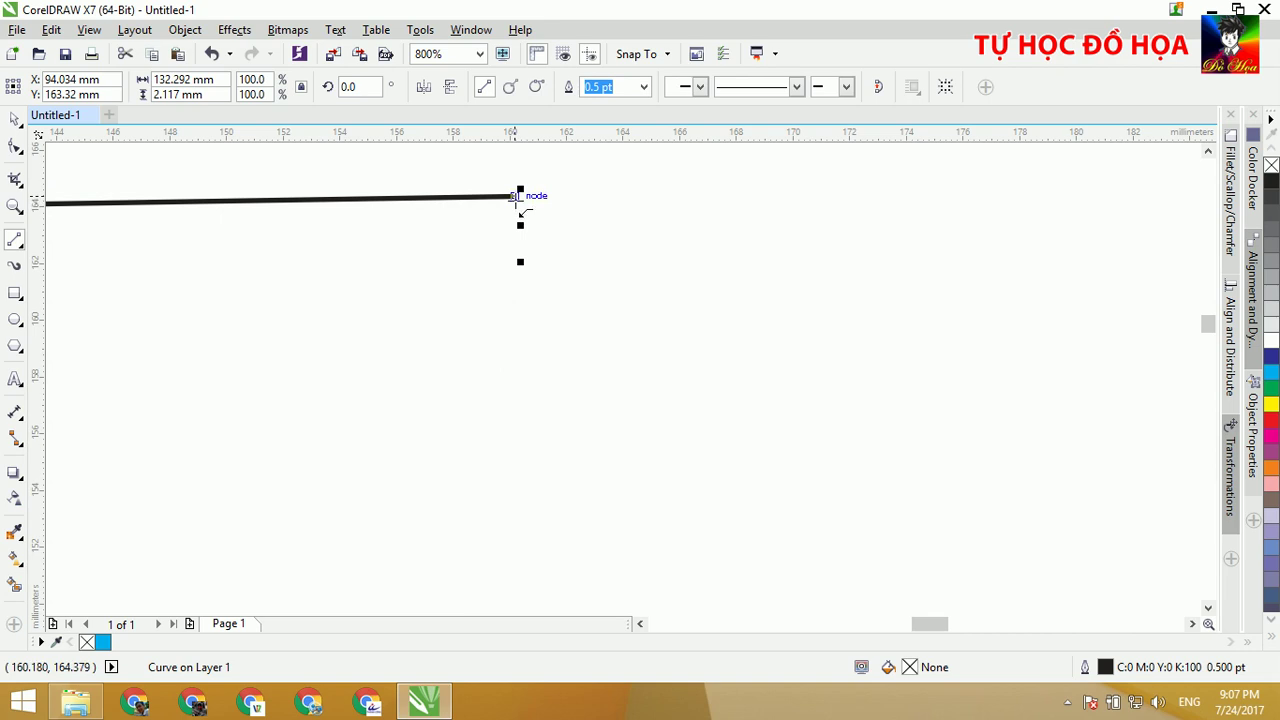
scroll(515, 197, "up", 2)
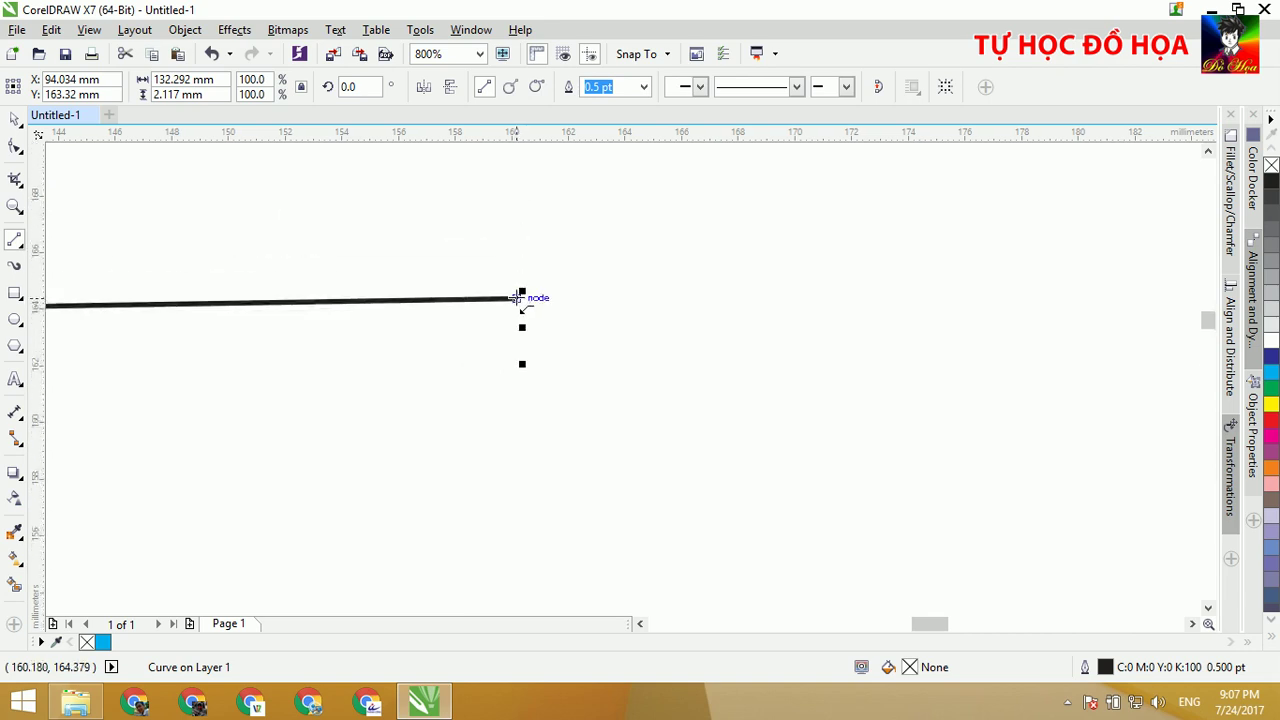
scroll(515, 298, "down", 3)
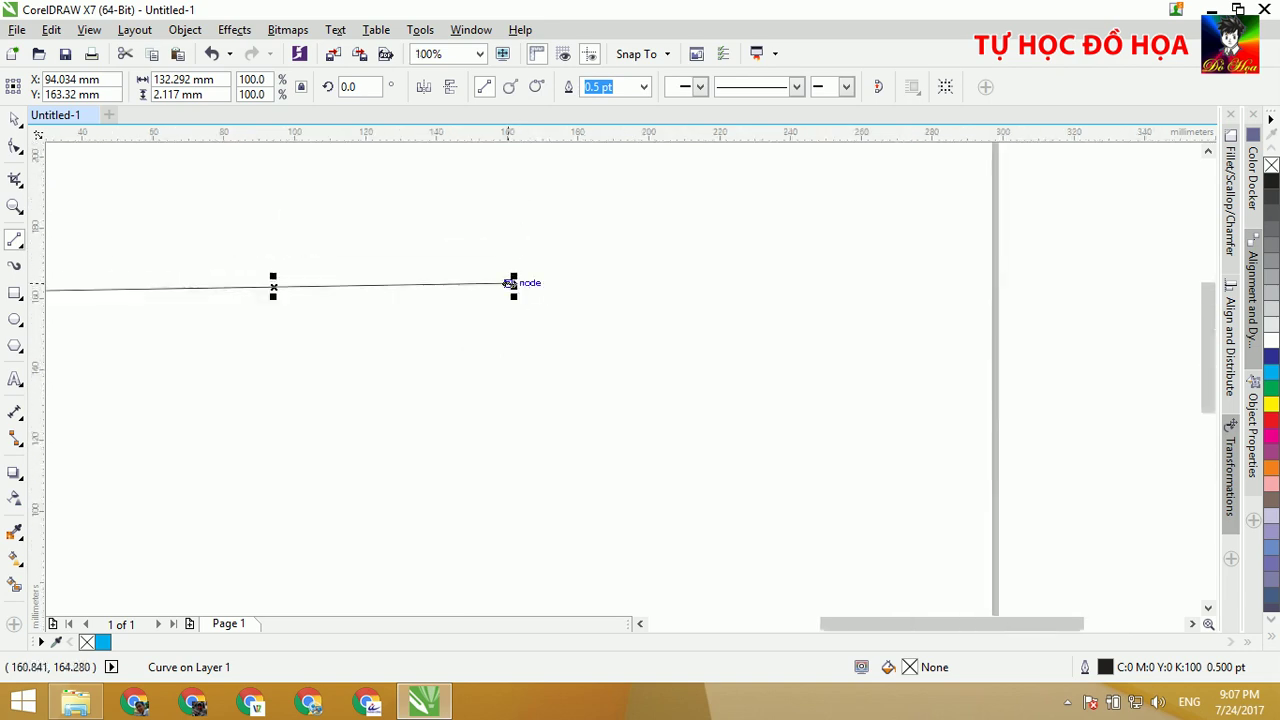
left_click(510, 283)
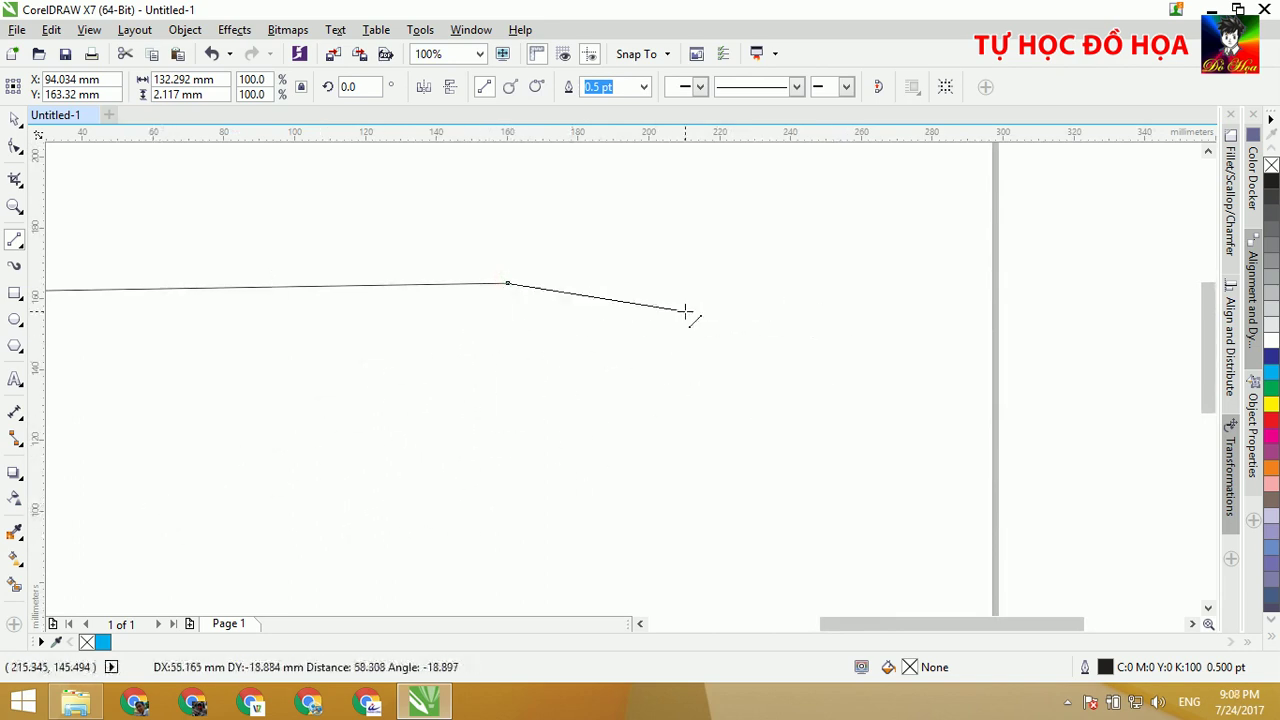
left_click(325, 497)
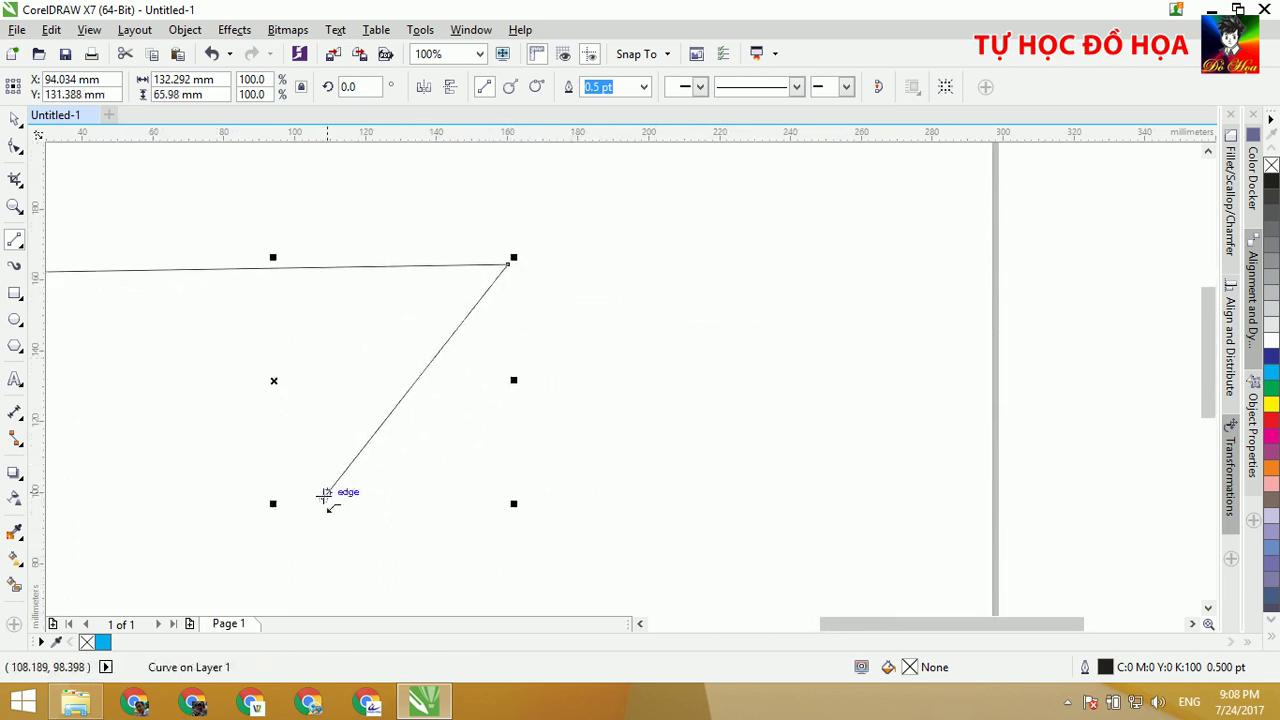
Add further connected segments back to the start node to close an irregular outline about 230 mm wide and 140 mm high.
scroll(449, 420, "down", 2)
scroll(455, 416, "up", 1)
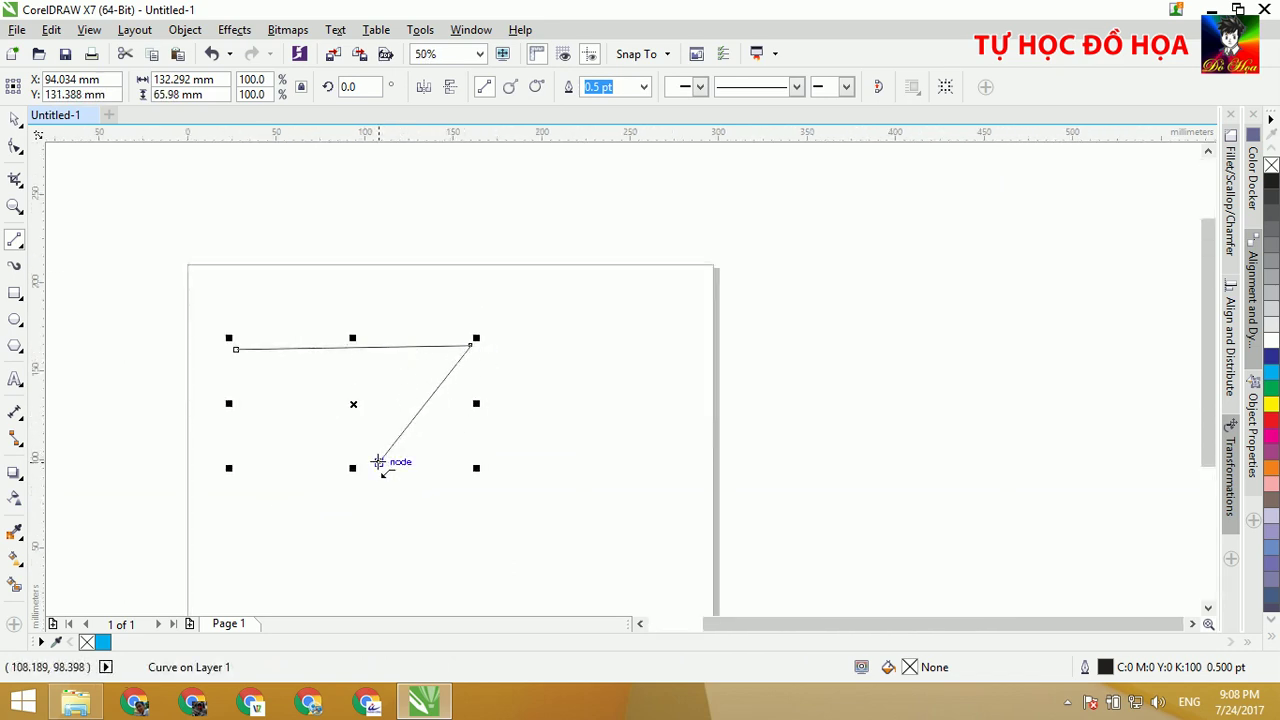
mouse_move(378, 462)
left_mouse_down()
mouse_move(443, 486)
mouse_move(700, 480)
mouse_move(603, 499)
mouse_move(643, 383)
mouse_move(537, 254)
mouse_move(238, 332)
mouse_move(286, 334)
mouse_move(238, 332)
left_mouse_up()
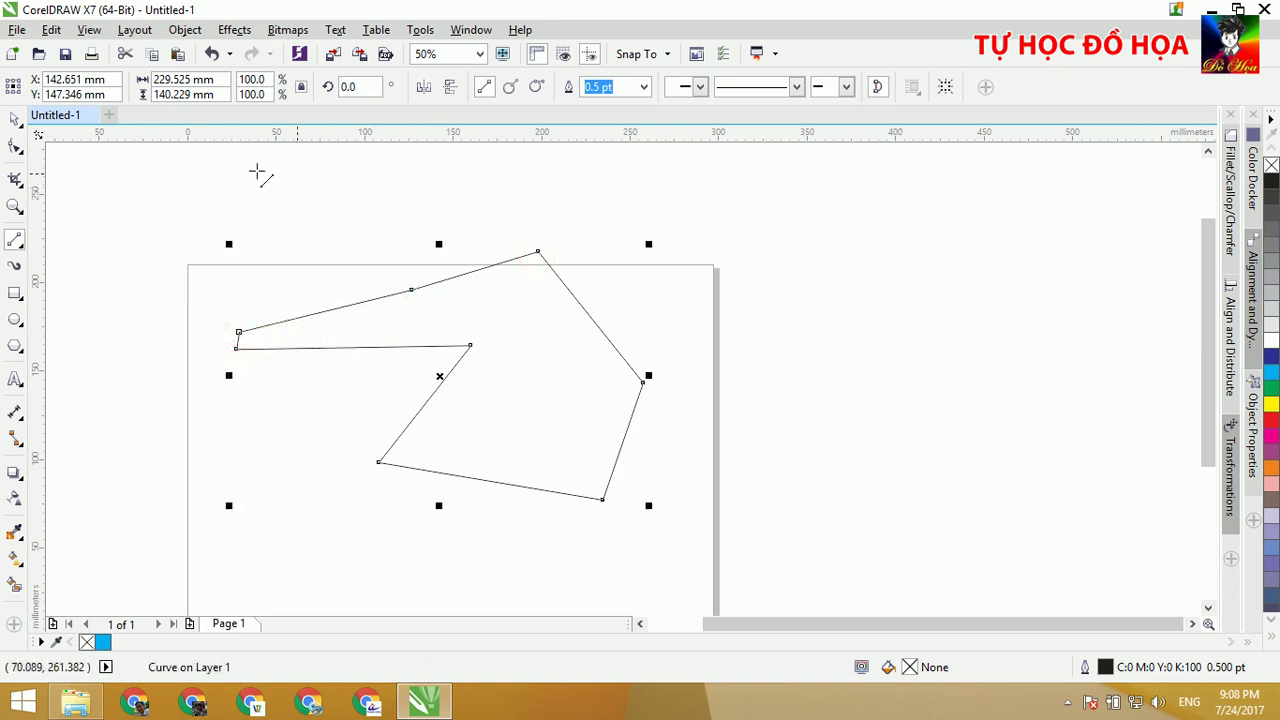
Fill the closed irregular outline with blue (C:100 M:100 Y:0 K:0) and deselect it.
left_click(15, 118)
left_click(435, 285)
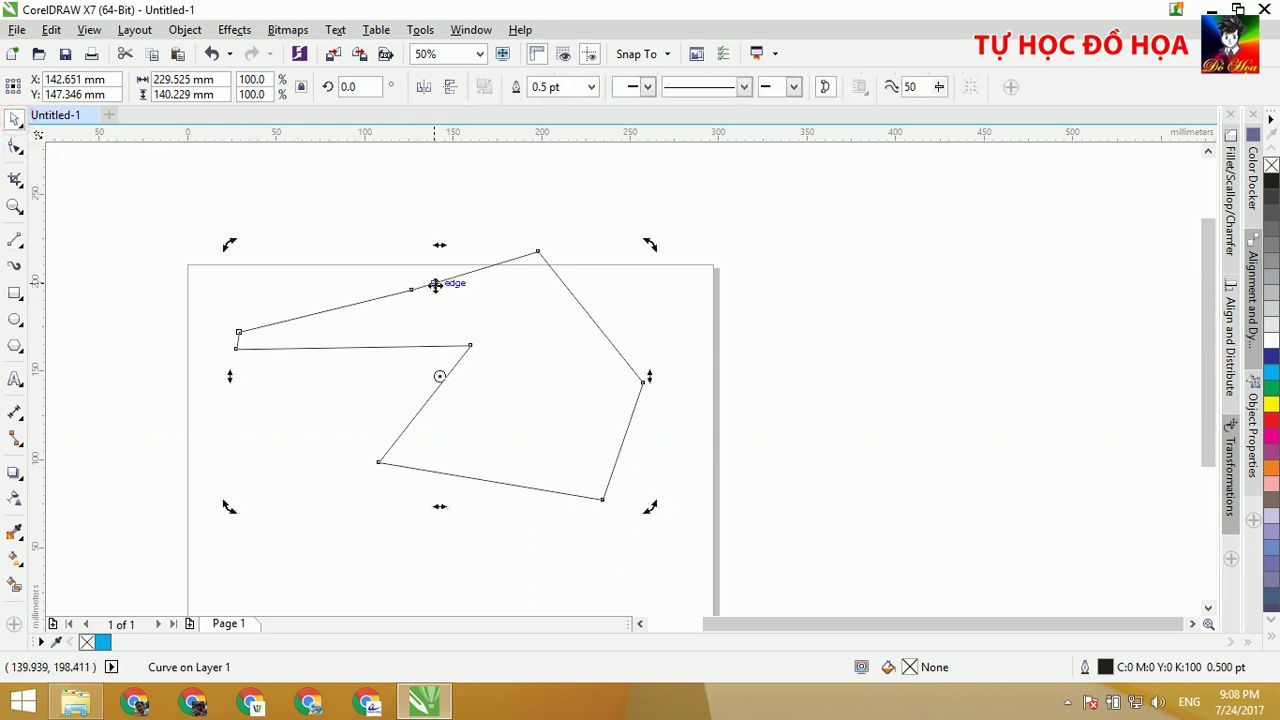
left_click(1271, 356)
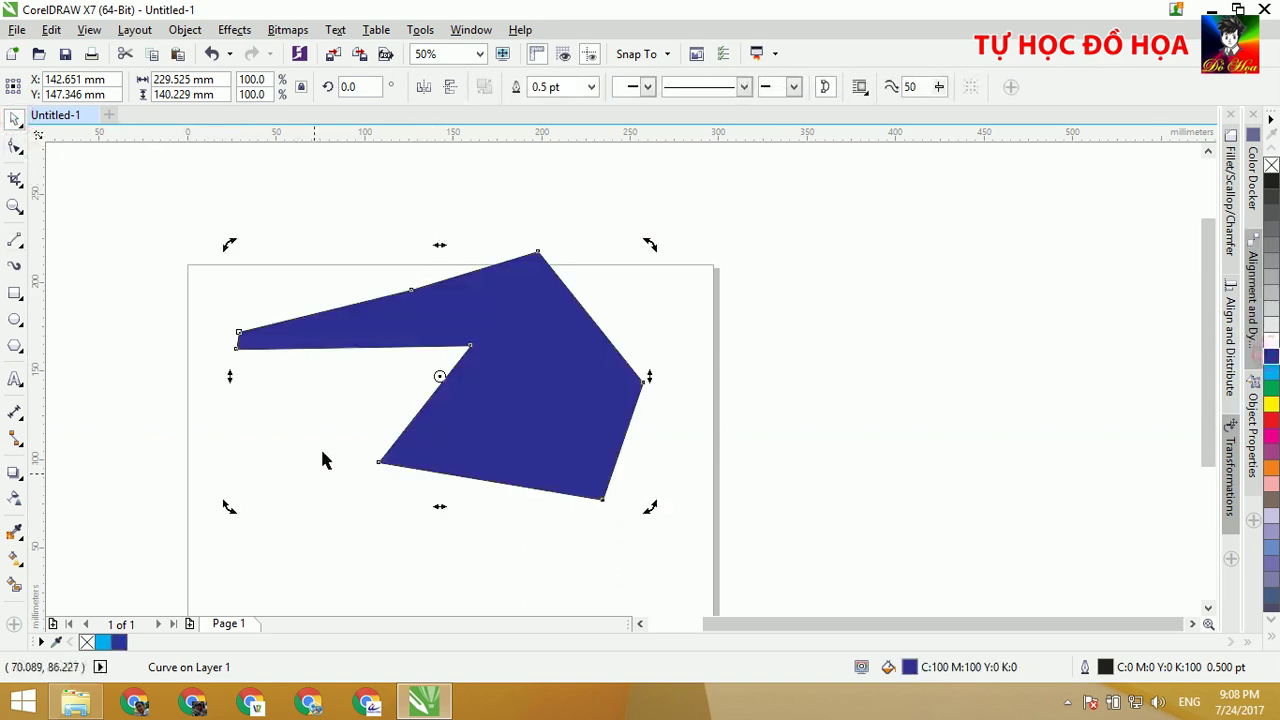
left_click(356, 397)
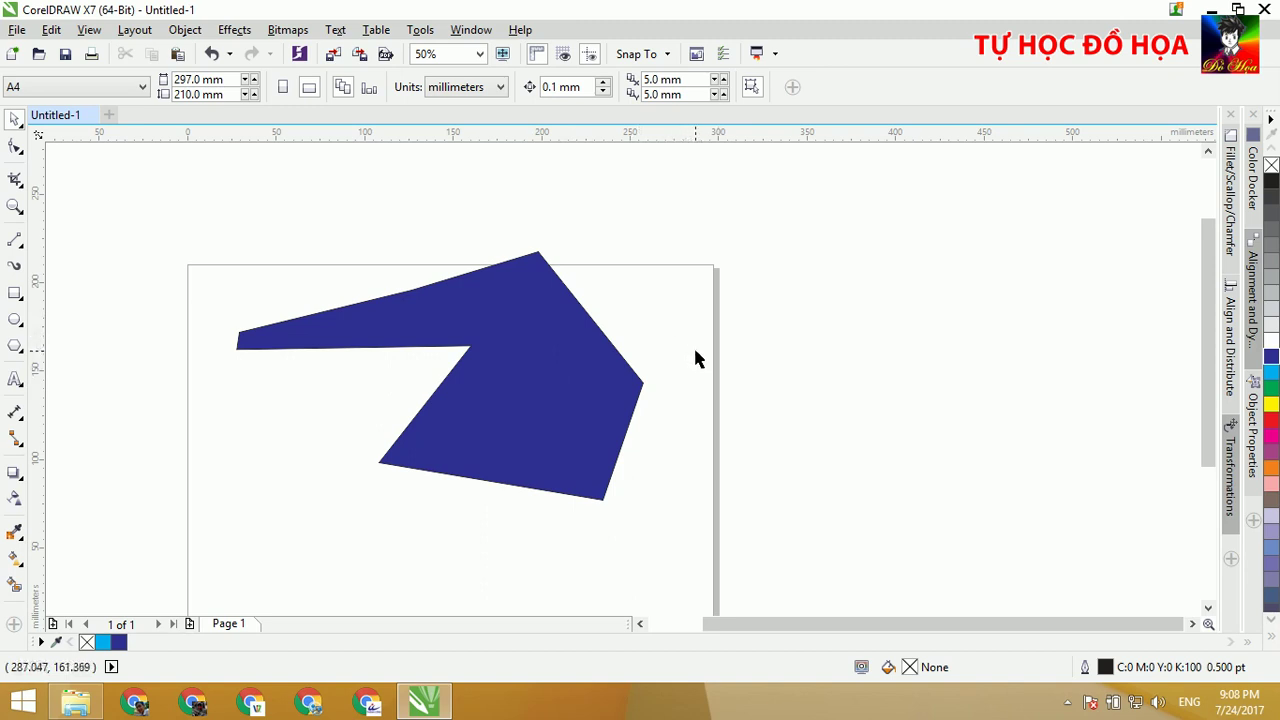
Delete the blue-filled irregular shape from the page.
left_click(595, 367)
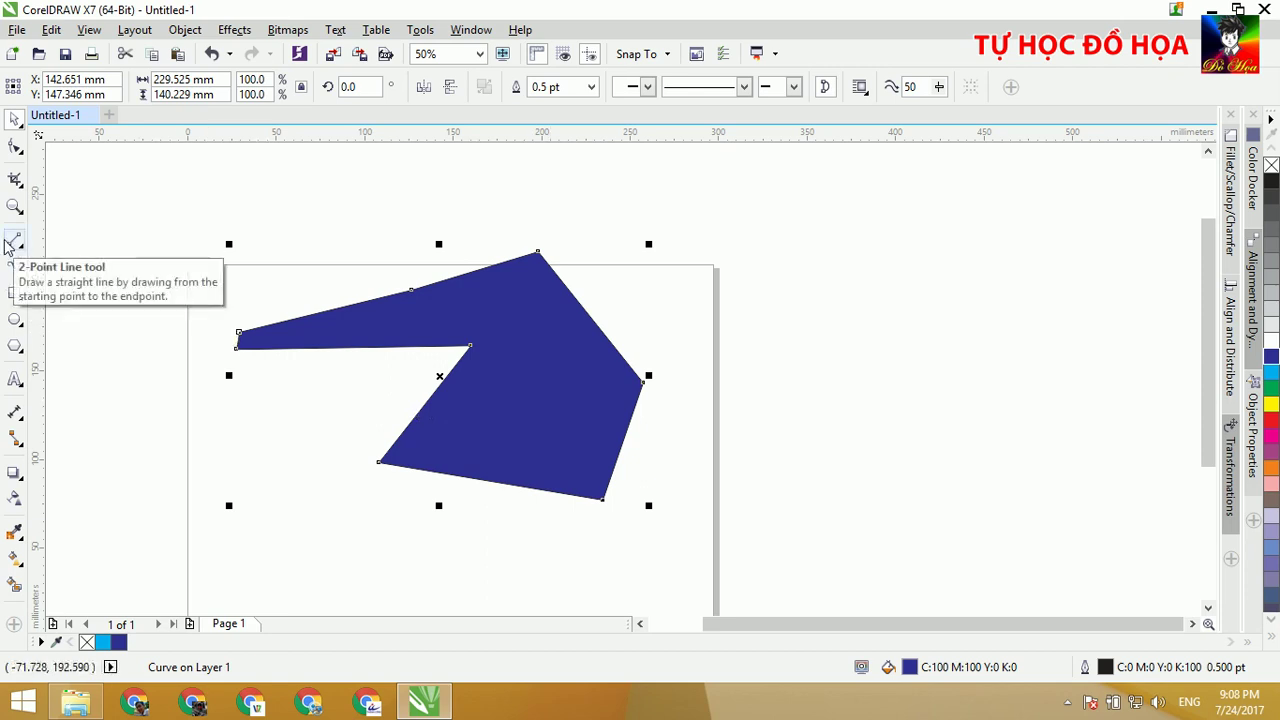
key("Delete")
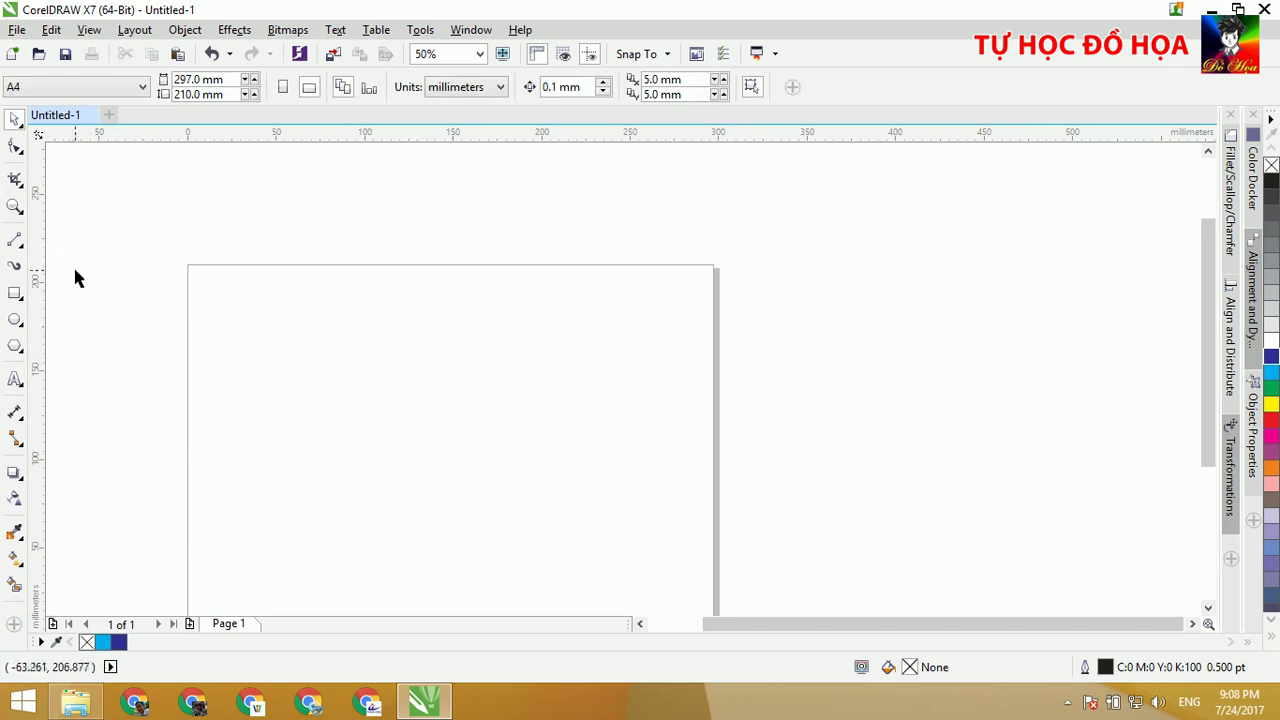
left_click(16, 246)
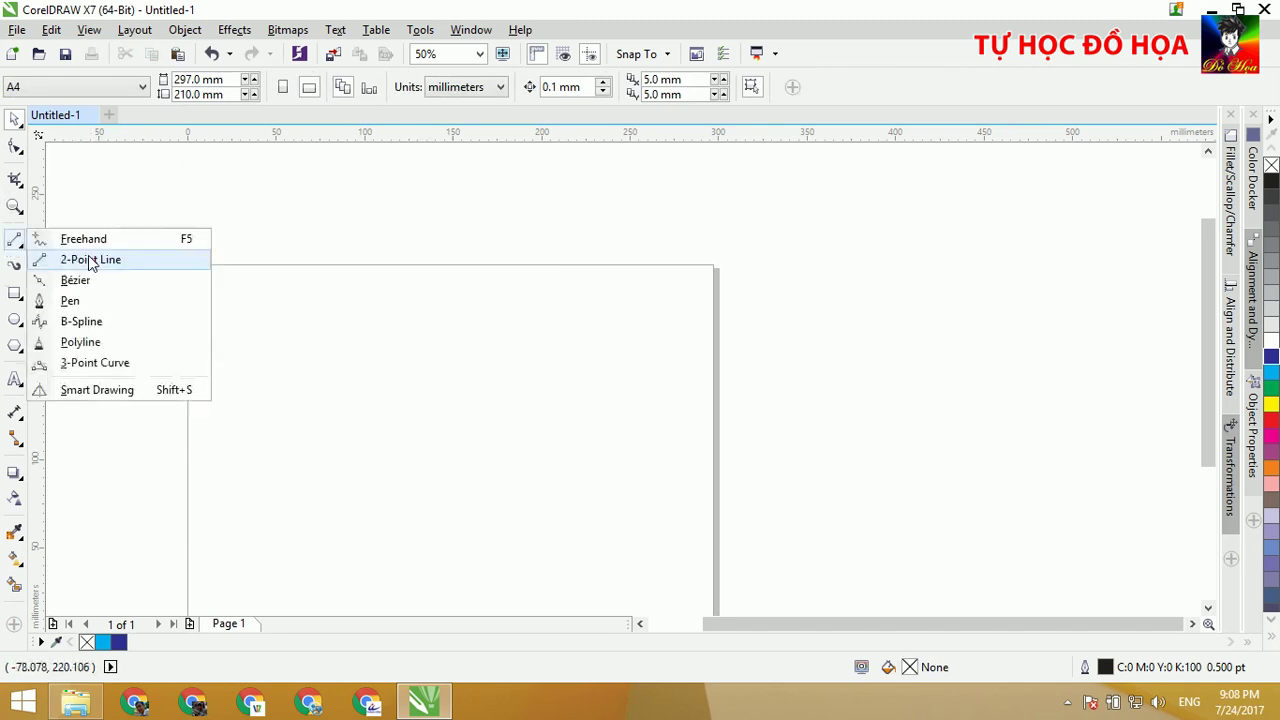
left_click(18, 153)
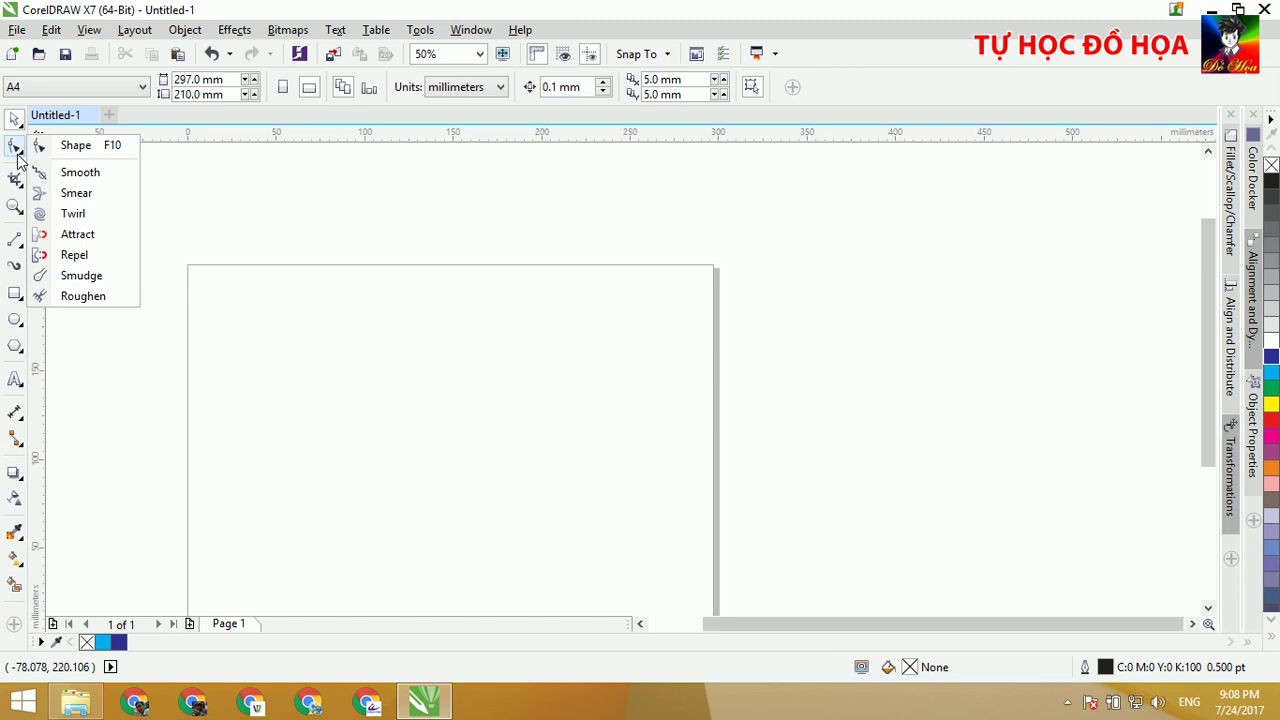
left_click(853, 266)
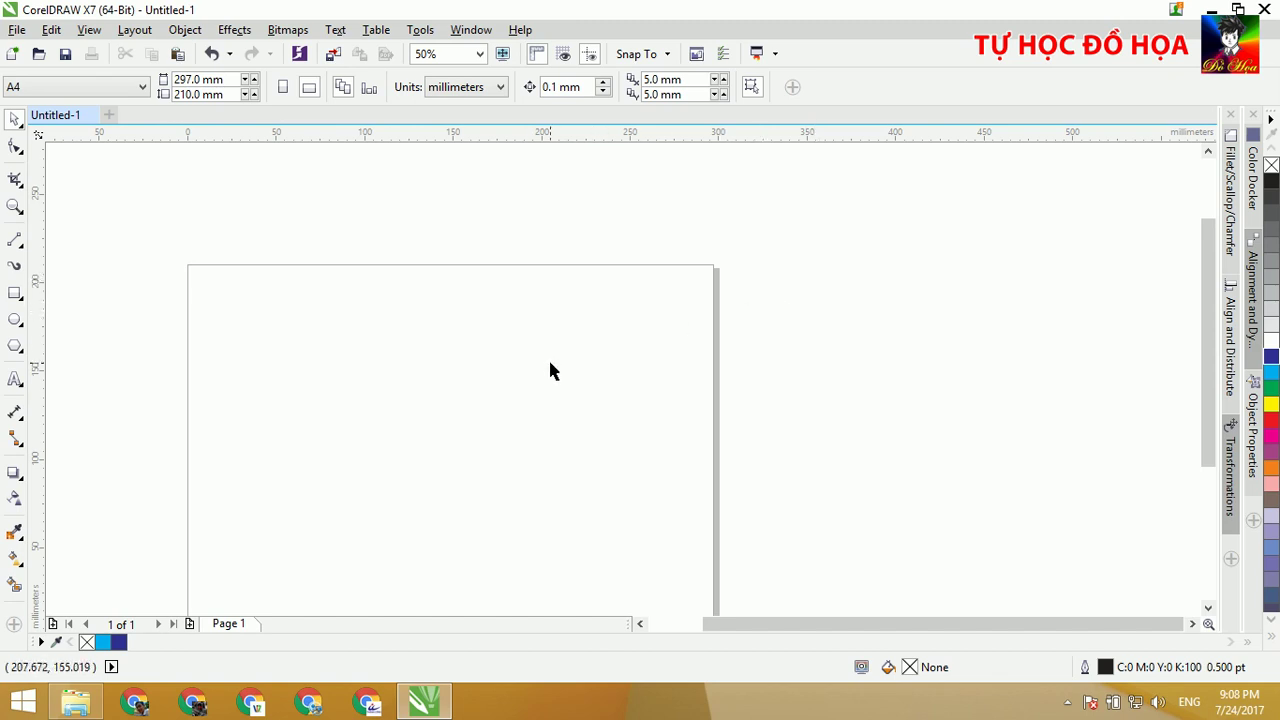
Import the blue Twitter bird image from File Explorer and scale it to about 220 by 179 mm within the page.
left_click(95, 705)
left_click_drag(515, 230, 491, 403)
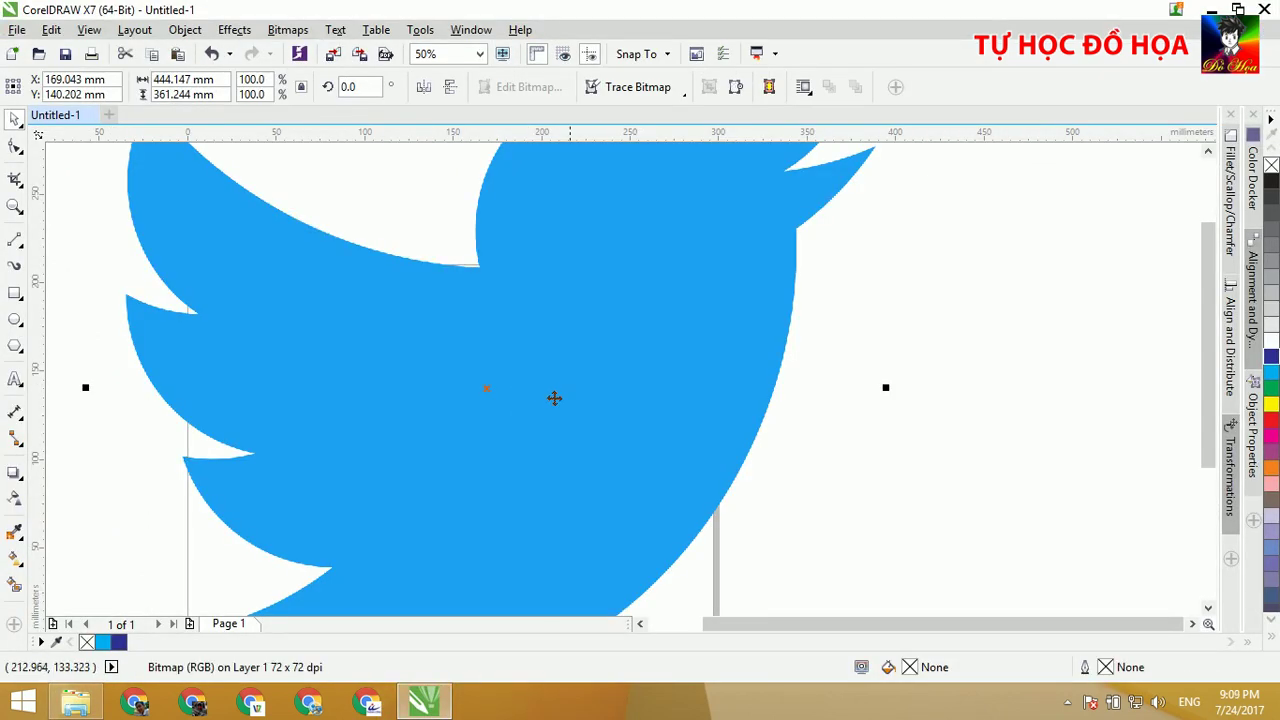
scroll(709, 413, "down", 4)
left_click_drag(756, 322, 655, 405)
left_click_drag(603, 457, 679, 426)
scroll(680, 426, "up", 1)
scroll(686, 423, "down", 1)
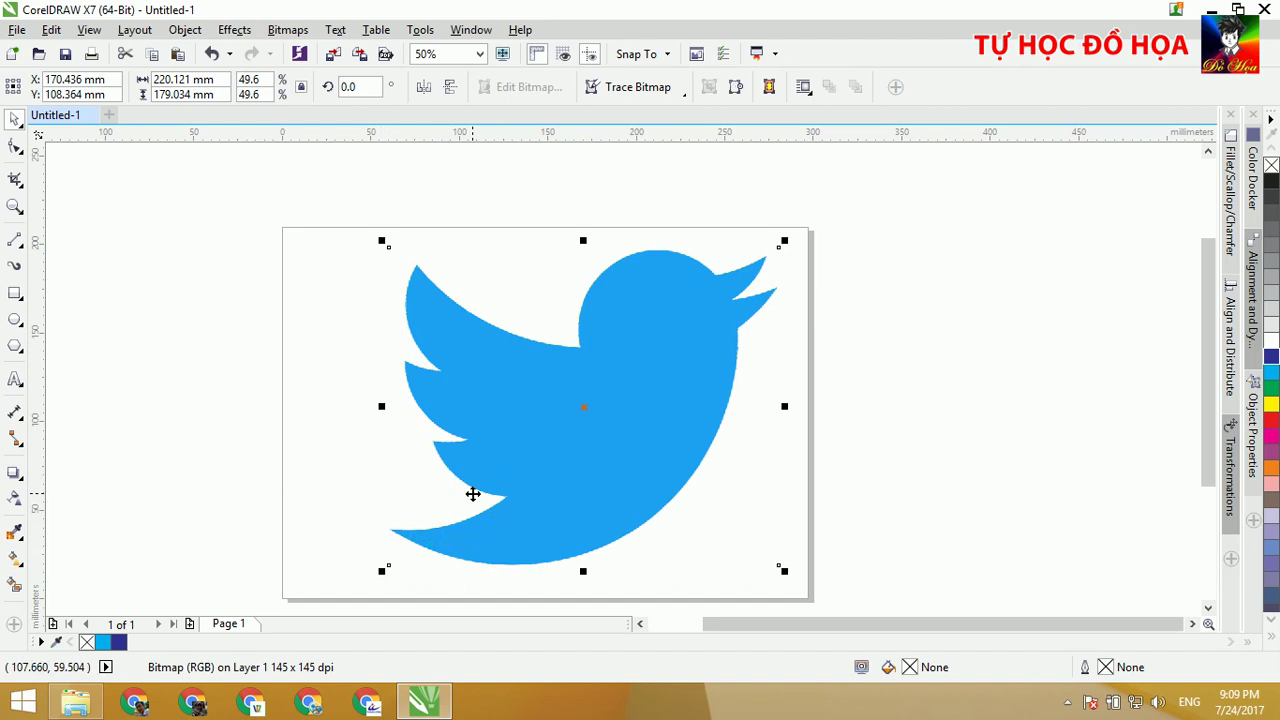
Lock the Twitter bird bitmap in place on the page.
left_click(526, 464)
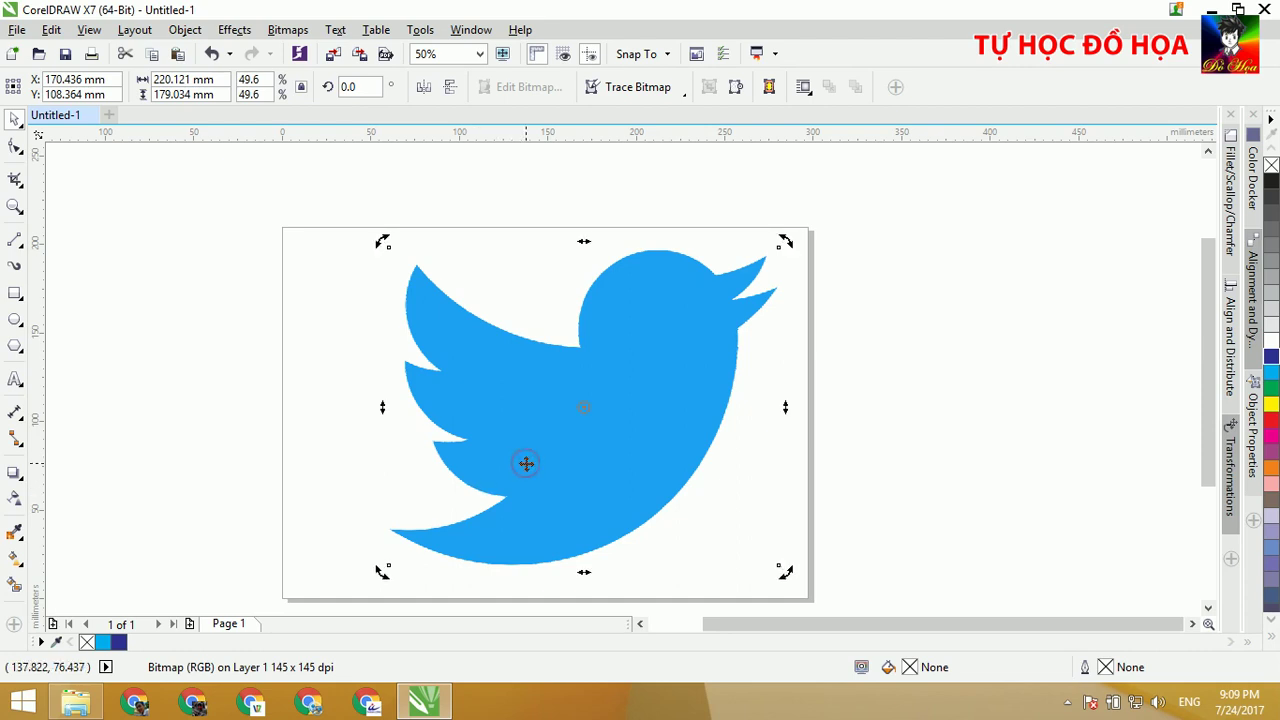
right_click(508, 377)
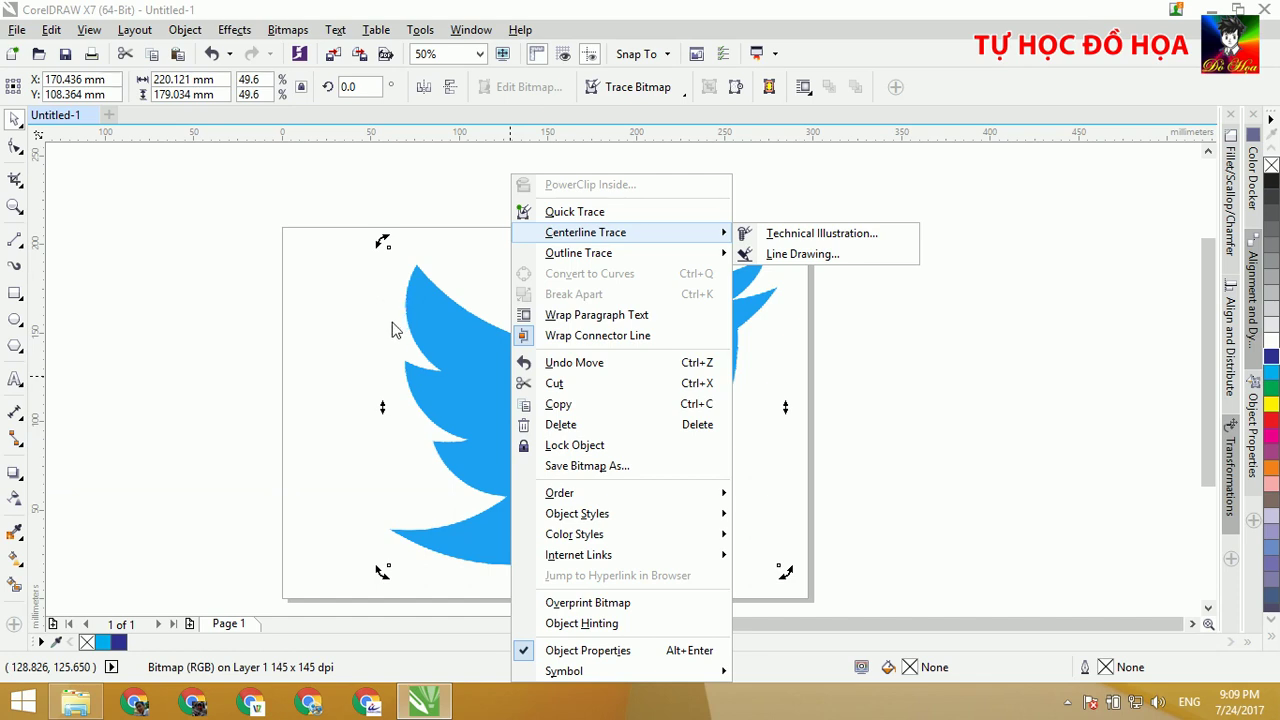
left_click(564, 445)
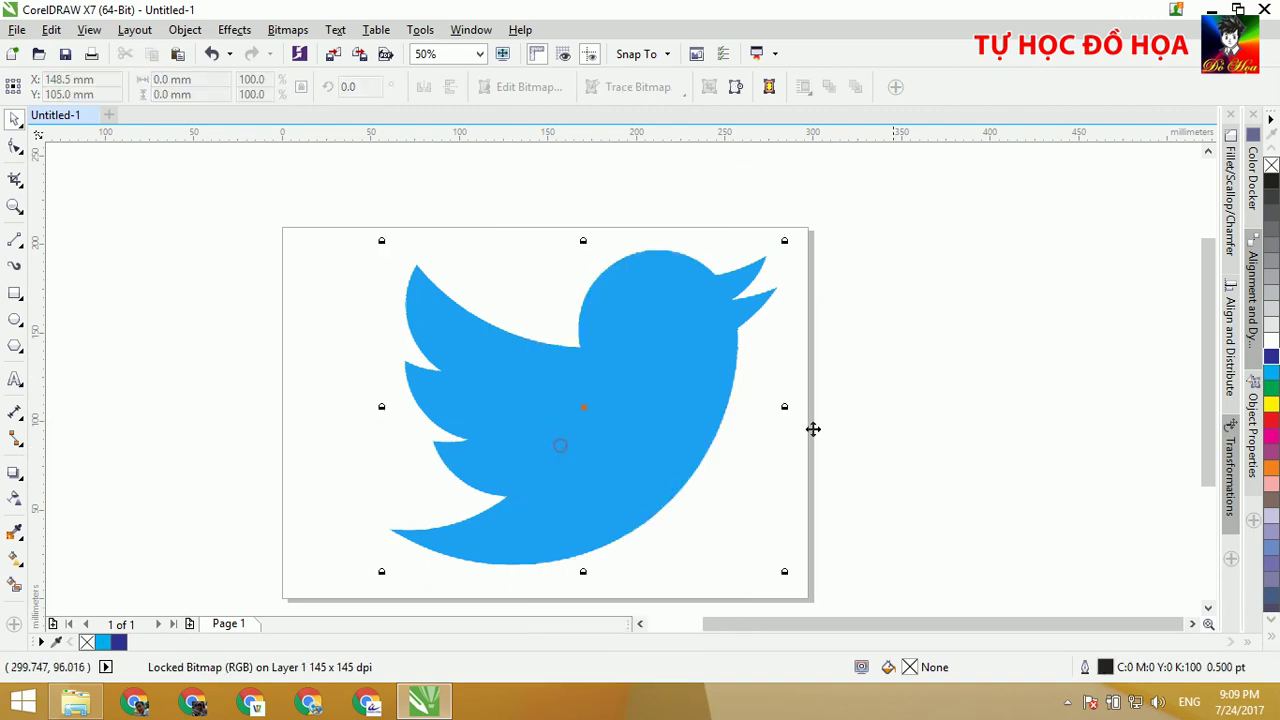
Deselect the locked bird bitmap and activate the 2-Point Line tool.
left_click(930, 270)
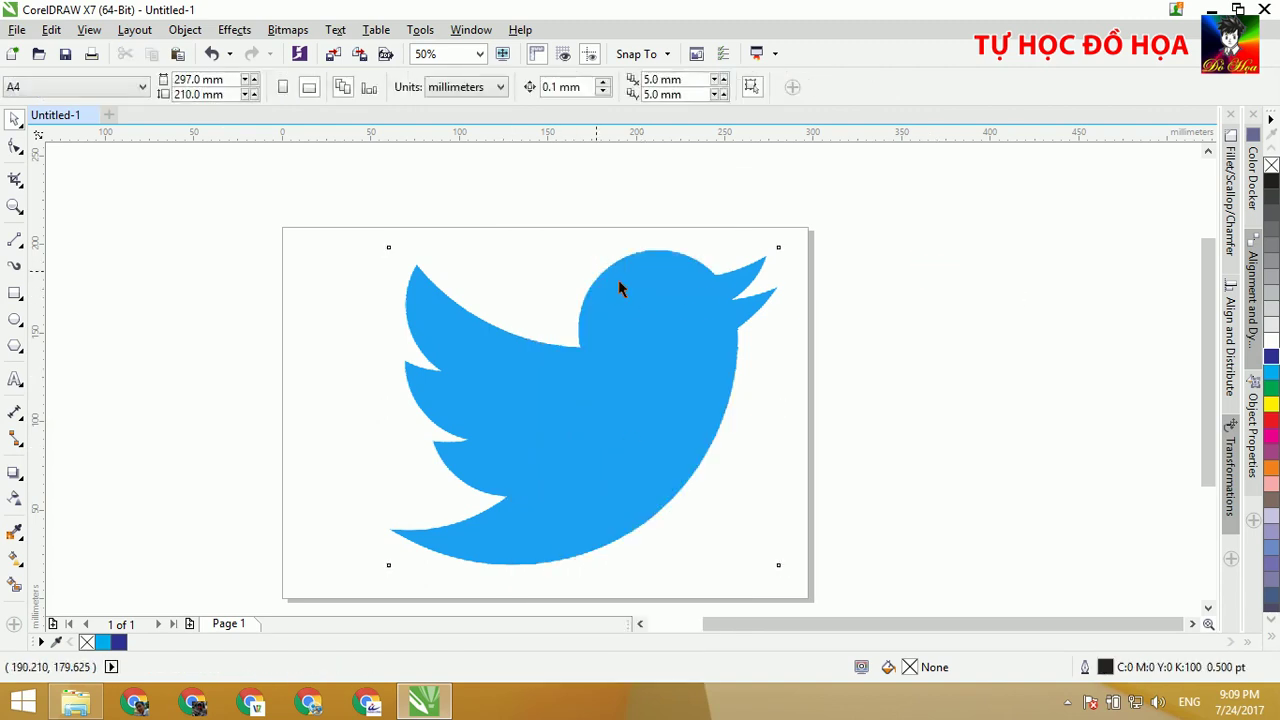
left_click(14, 245)
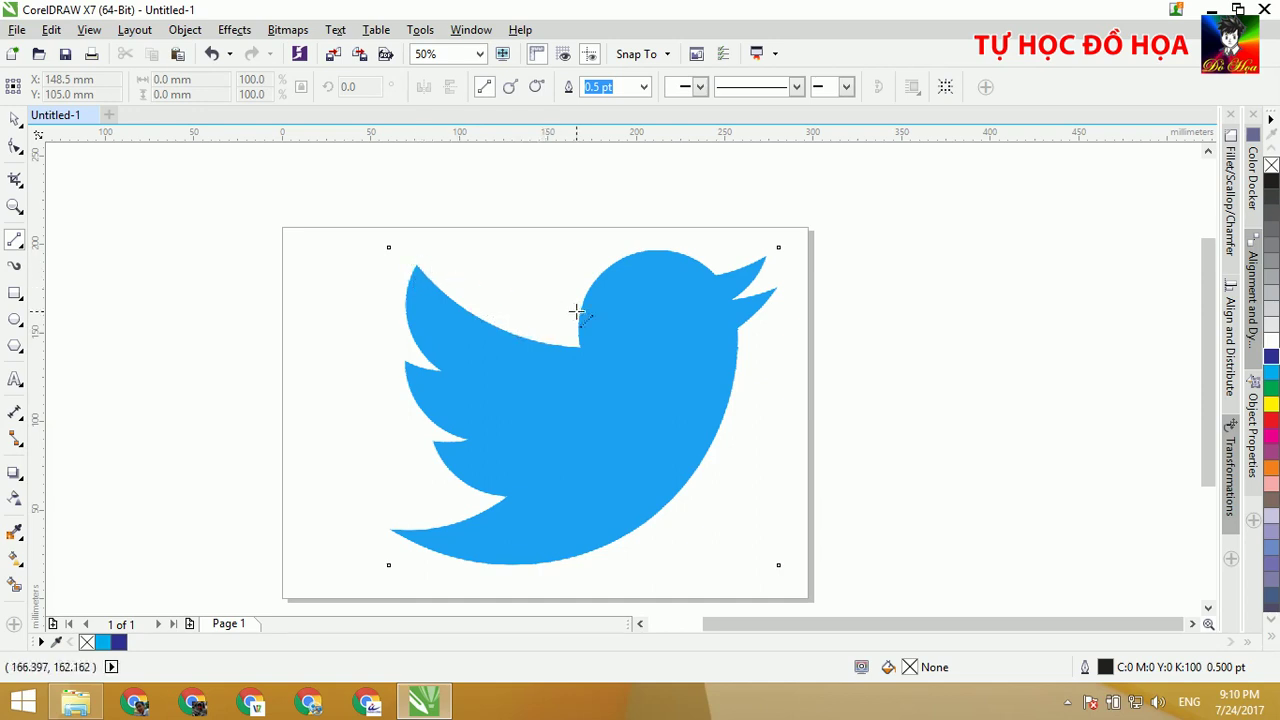
scroll(577, 312, "up", 2)
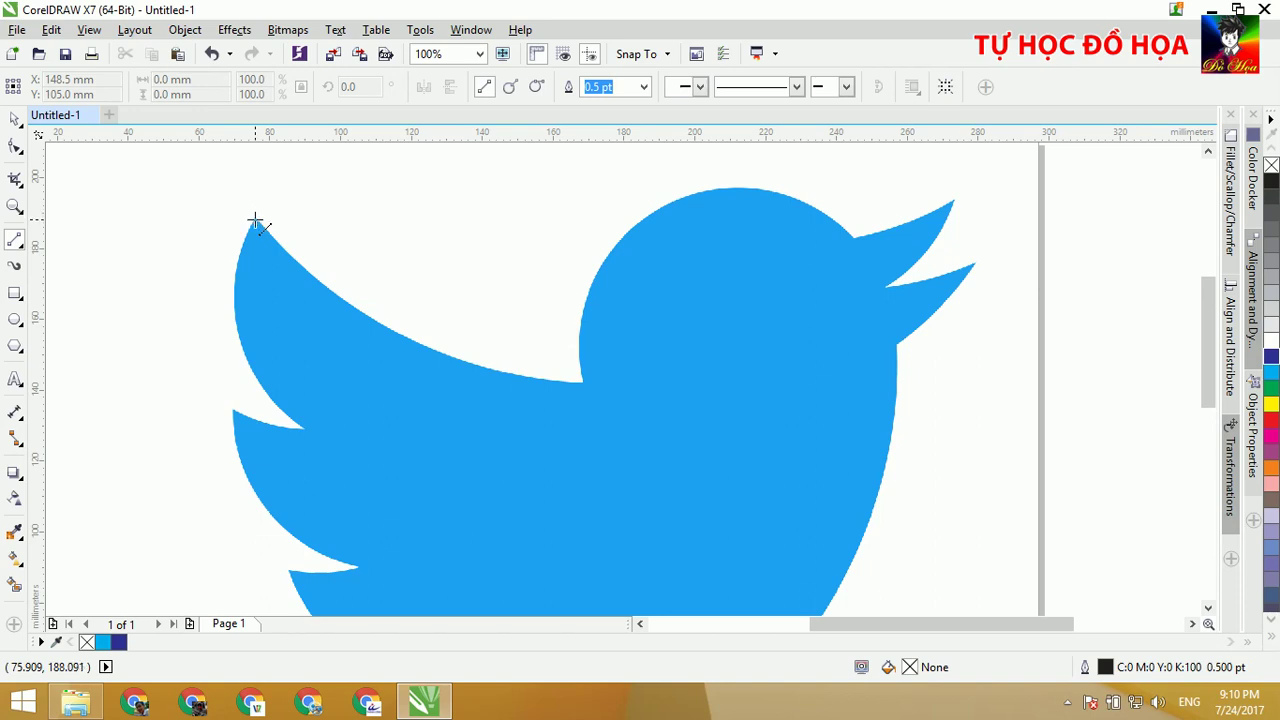
scroll(340, 257, "down", 2)
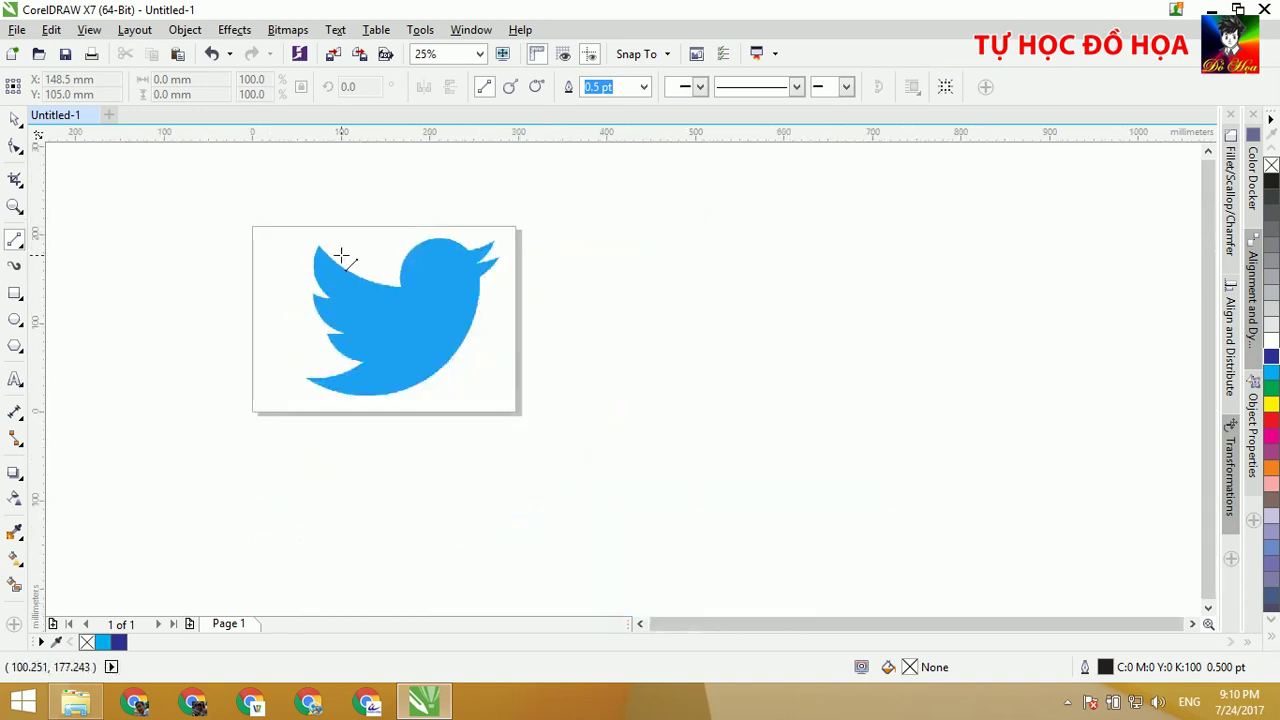
scroll(341, 257, "up", 1)
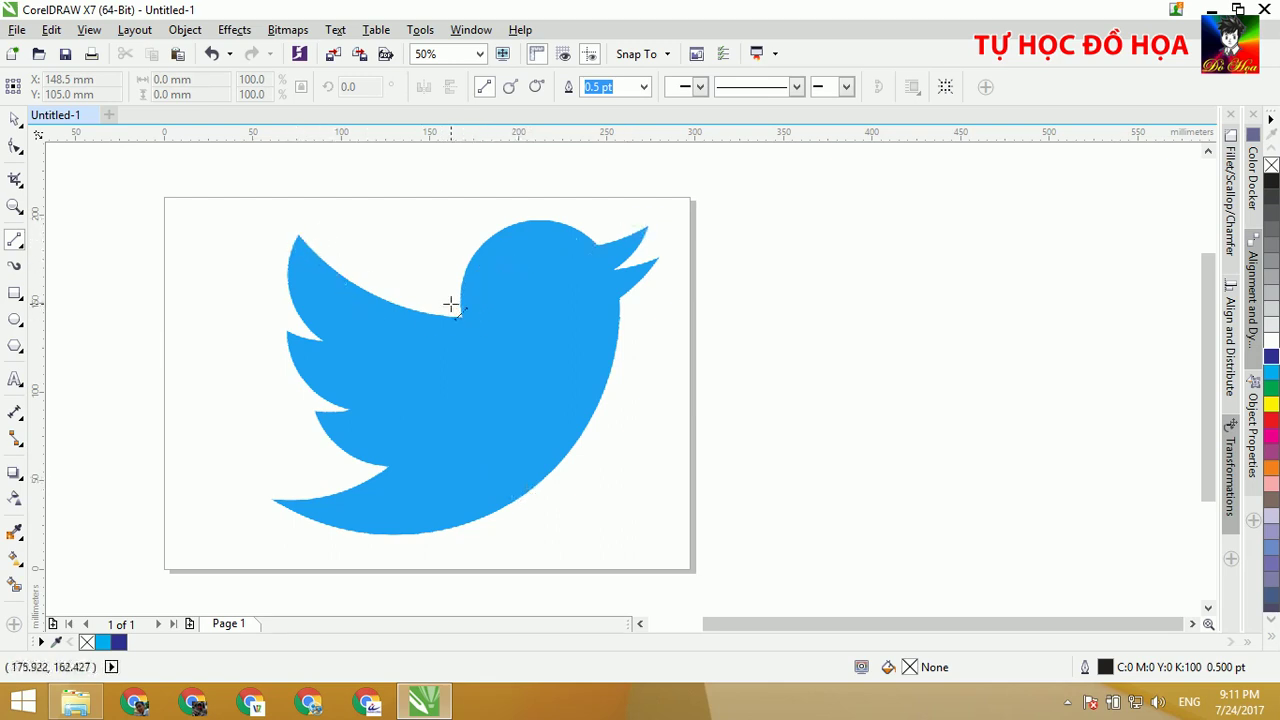
scroll(435, 320, "up", 1)
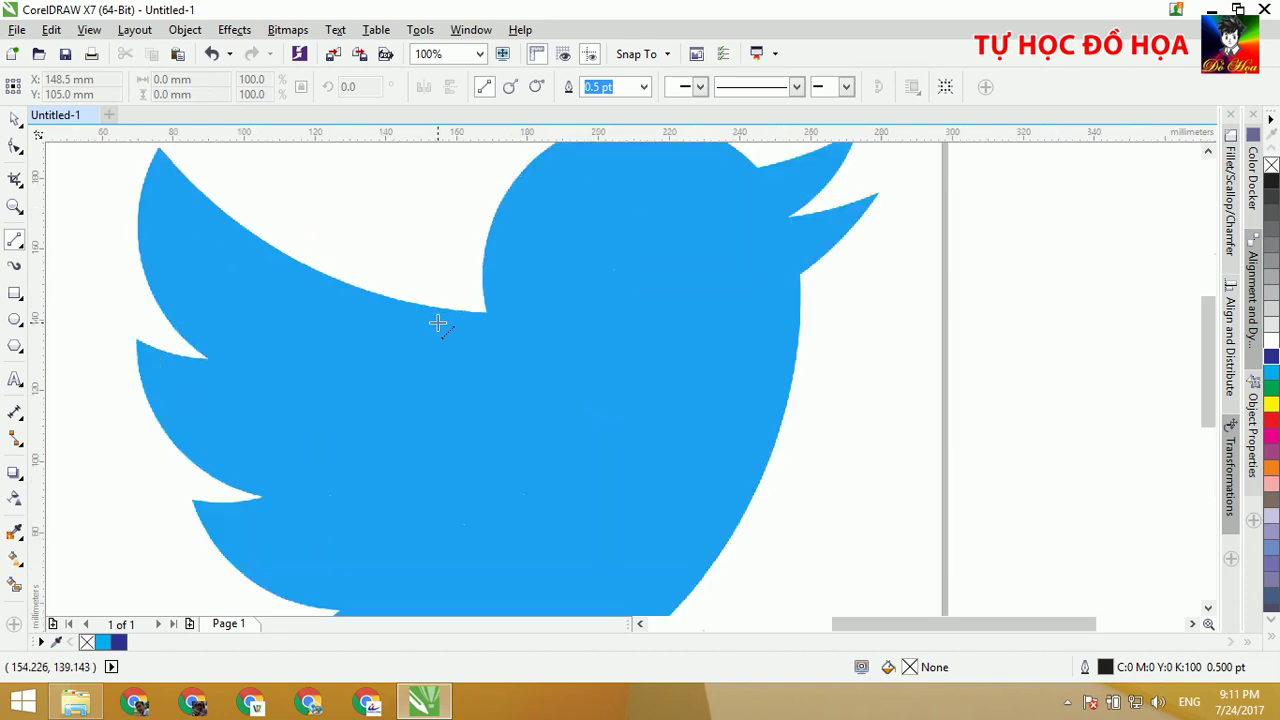
scroll(566, 290, "down", 1)
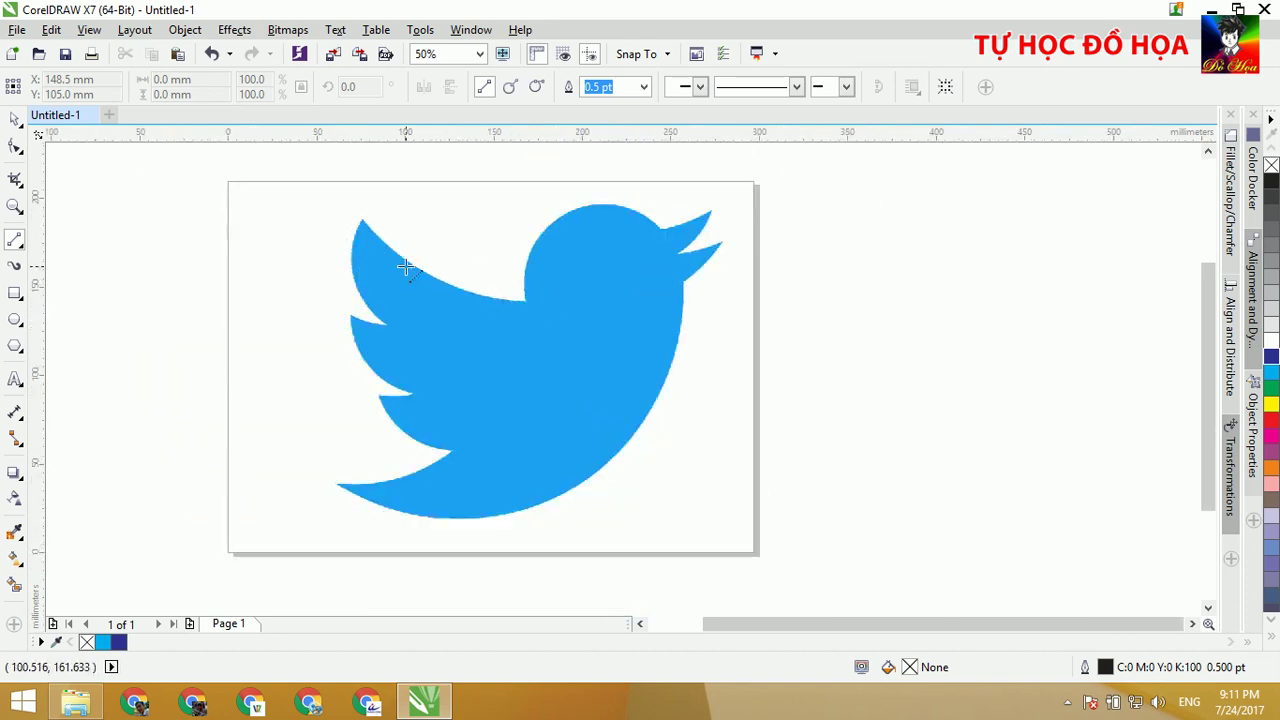
scroll(403, 266, "up", 1)
scroll(403, 309, "up", 1)
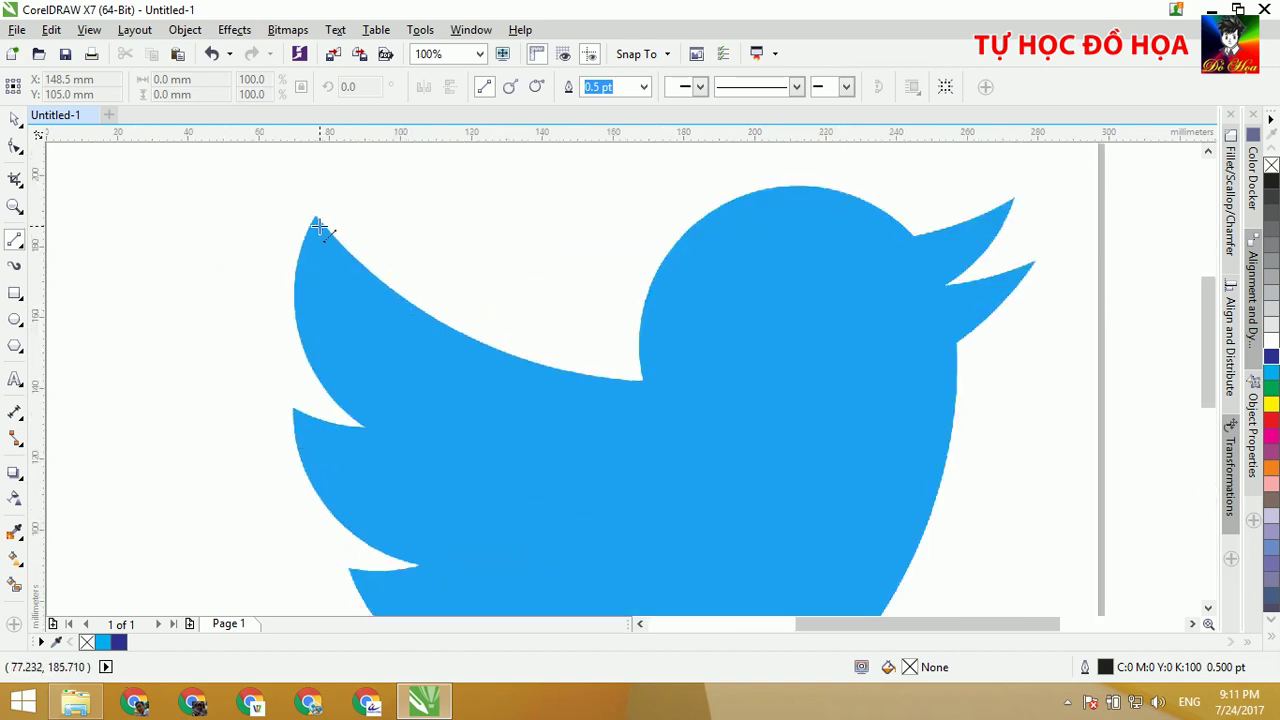
Draw a two-point line about 104 mm long from the upper wing tip to the neck notch, and continue it to the upper beak's base.
left_click(16, 242)
scroll(314, 220, "up", 1)
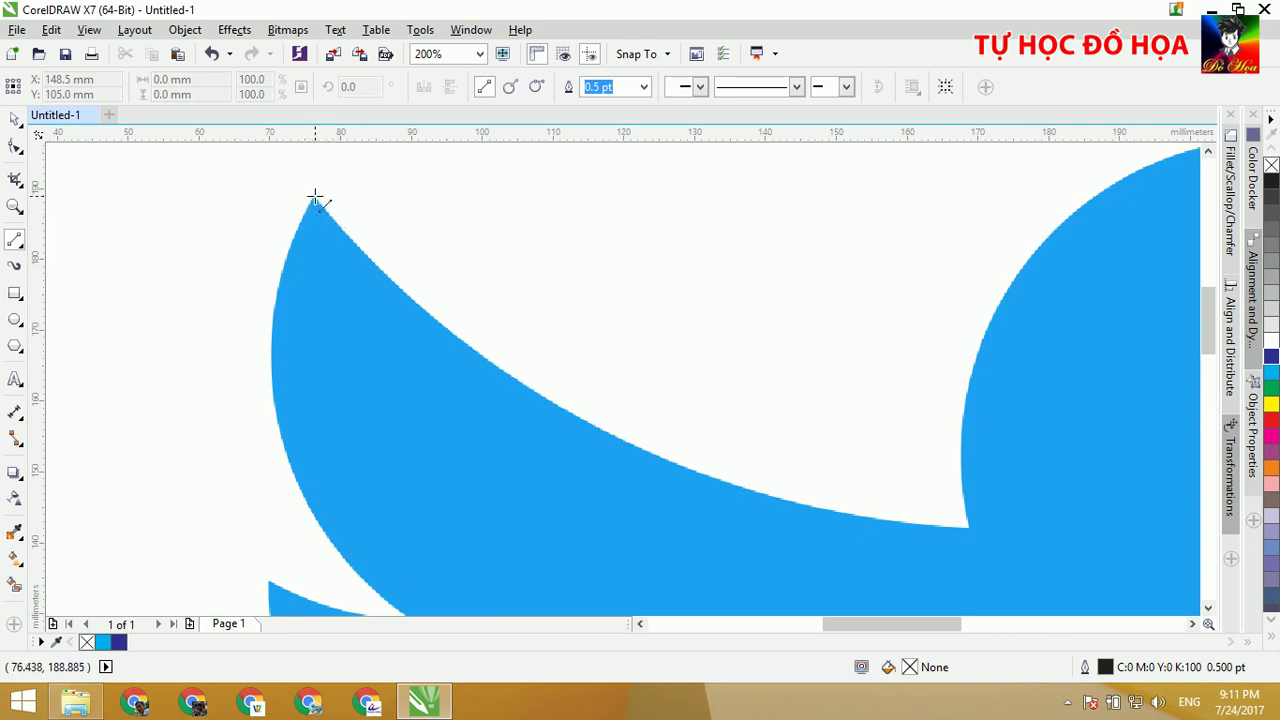
left_click_drag(314, 198, 972, 528)
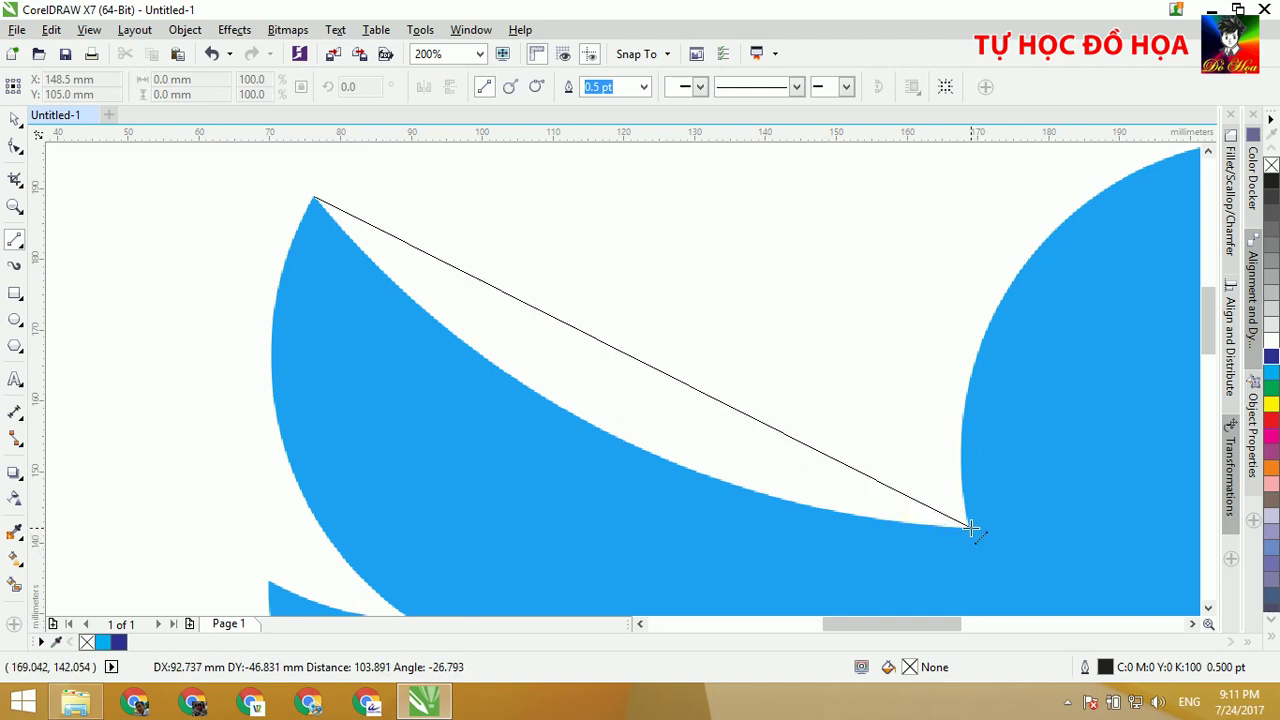
left_click_drag(972, 528, 972, 529)
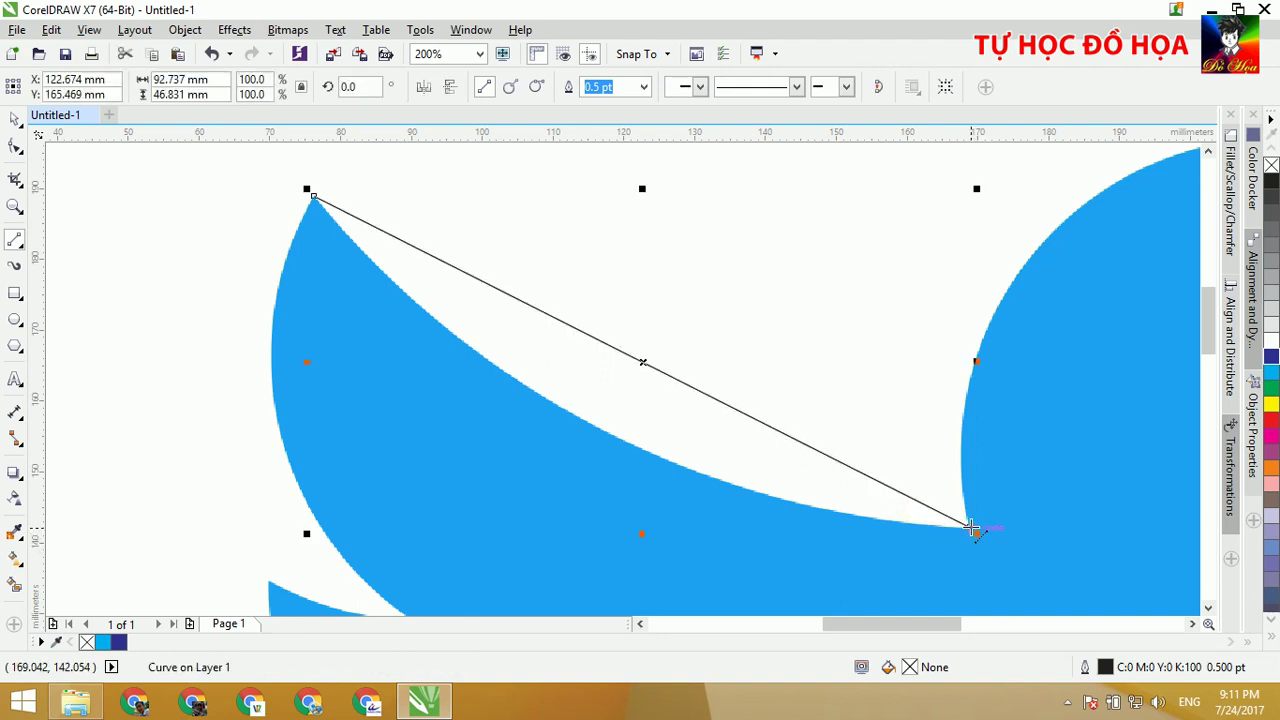
scroll(972, 528, "down", 1)
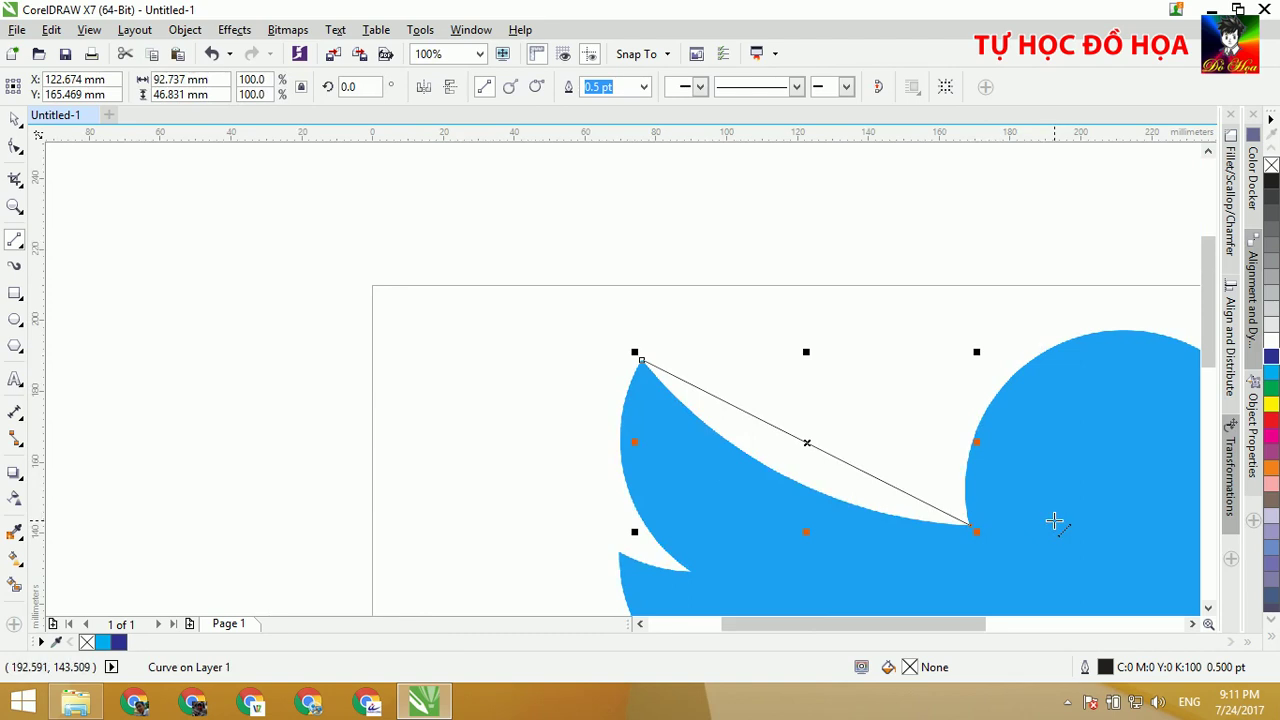
left_click_drag(1054, 523, 576, 394)
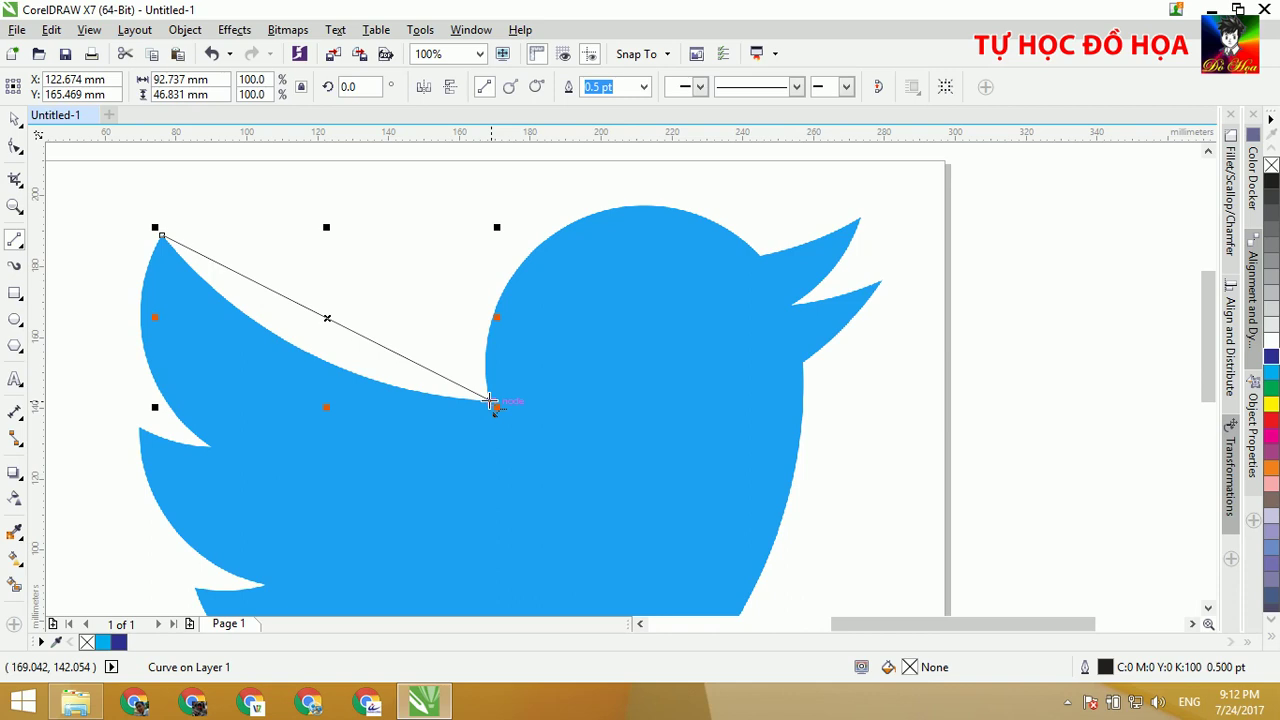
left_click_drag(490, 401, 760, 255)
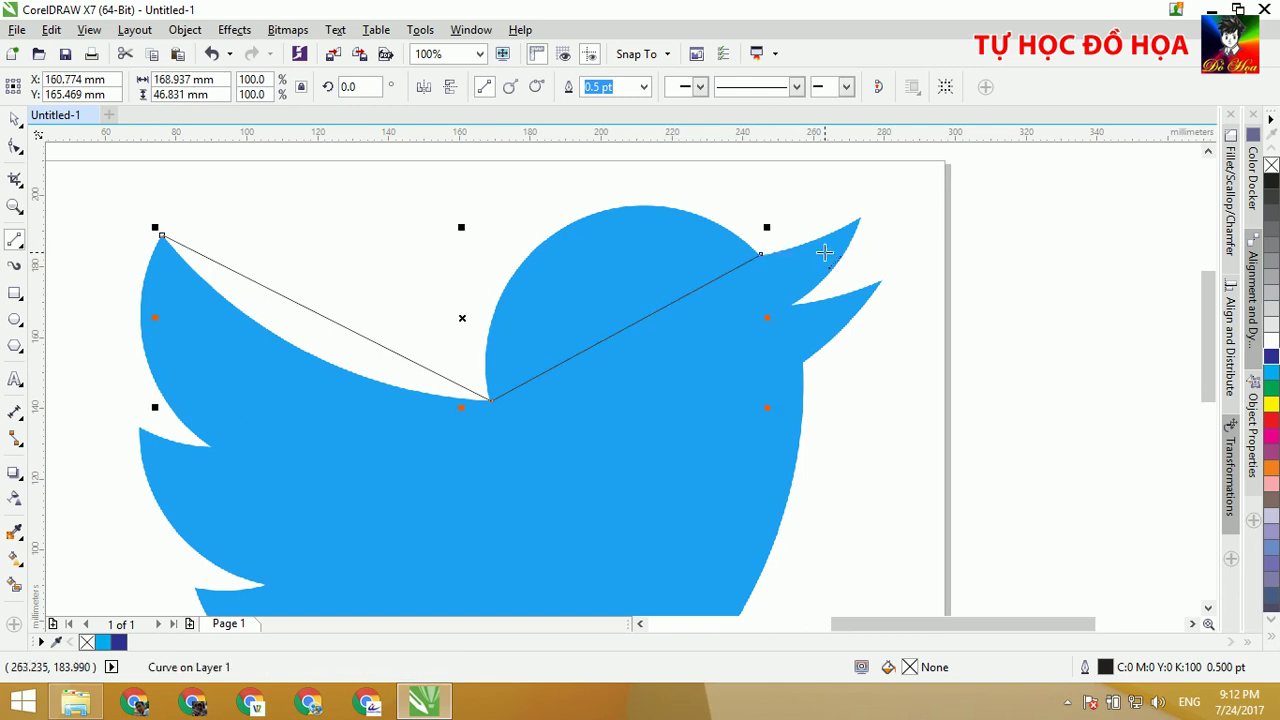
Continue the outline with connected straight lines around both beak points, ending where the lower beak meets the body.
scroll(824, 252, "up", 2)
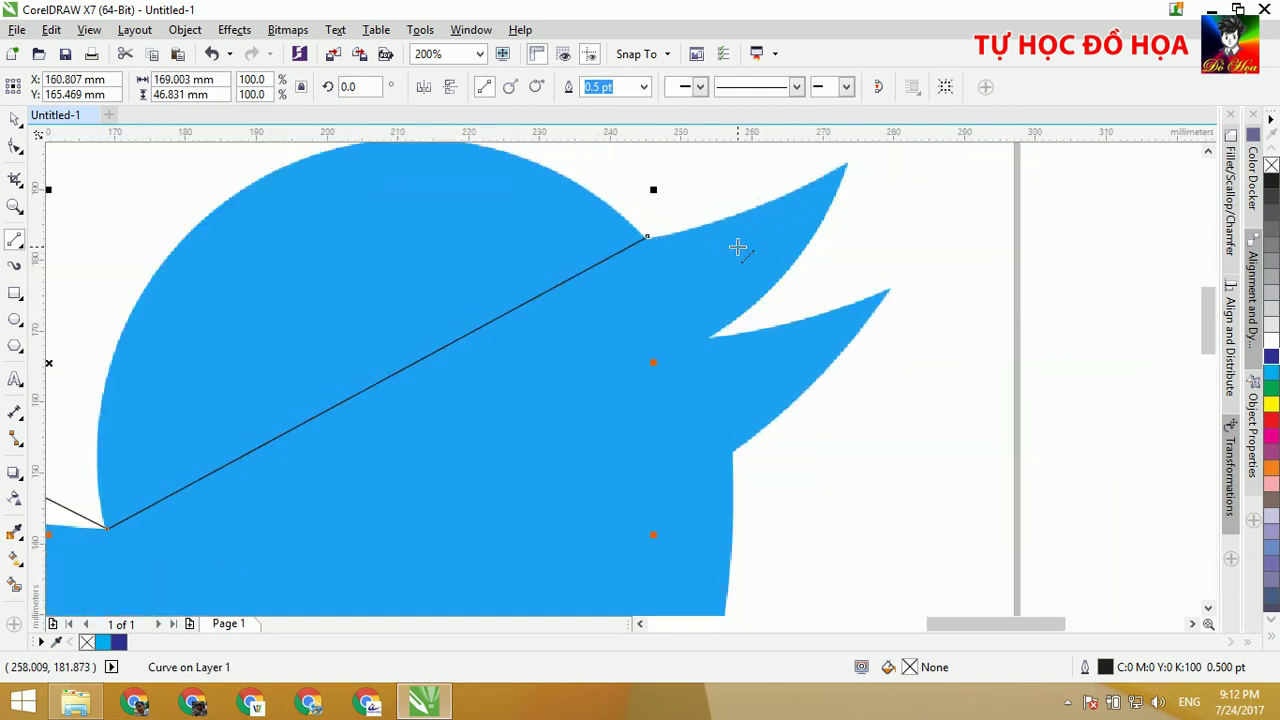
scroll(690, 250, "down", 2)
left_click_drag(673, 245, 703, 297)
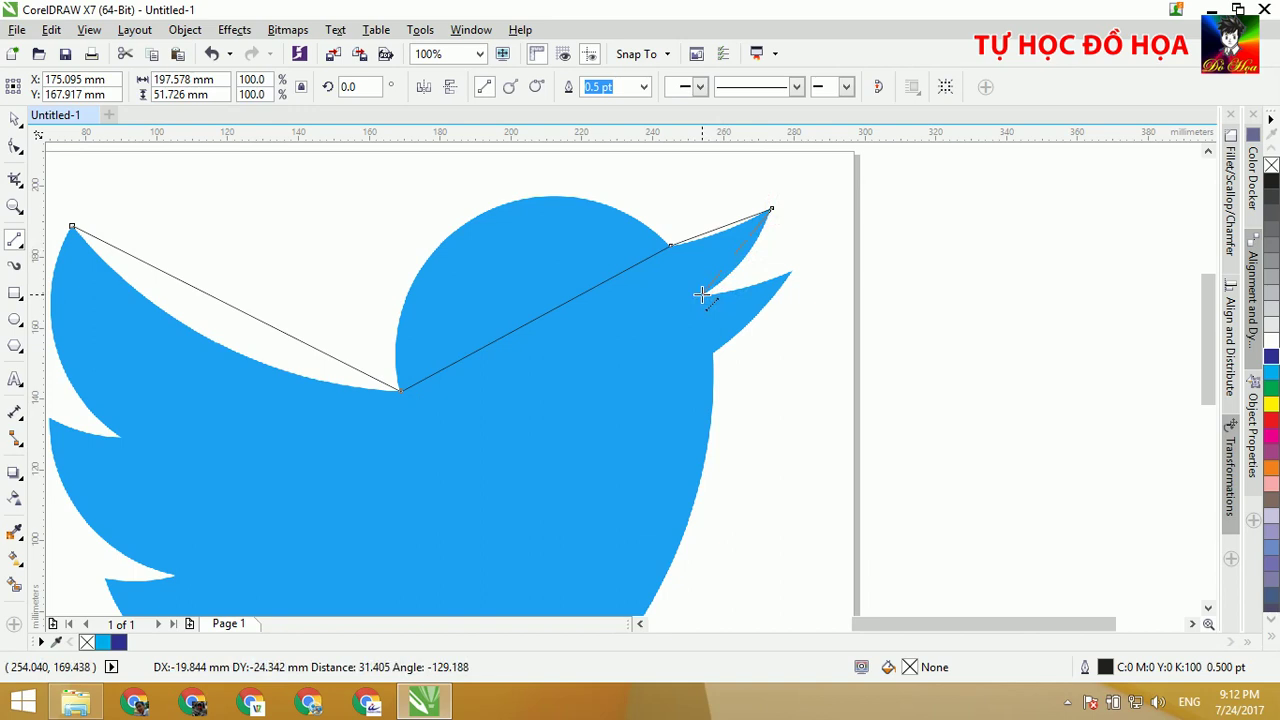
left_click(703, 294)
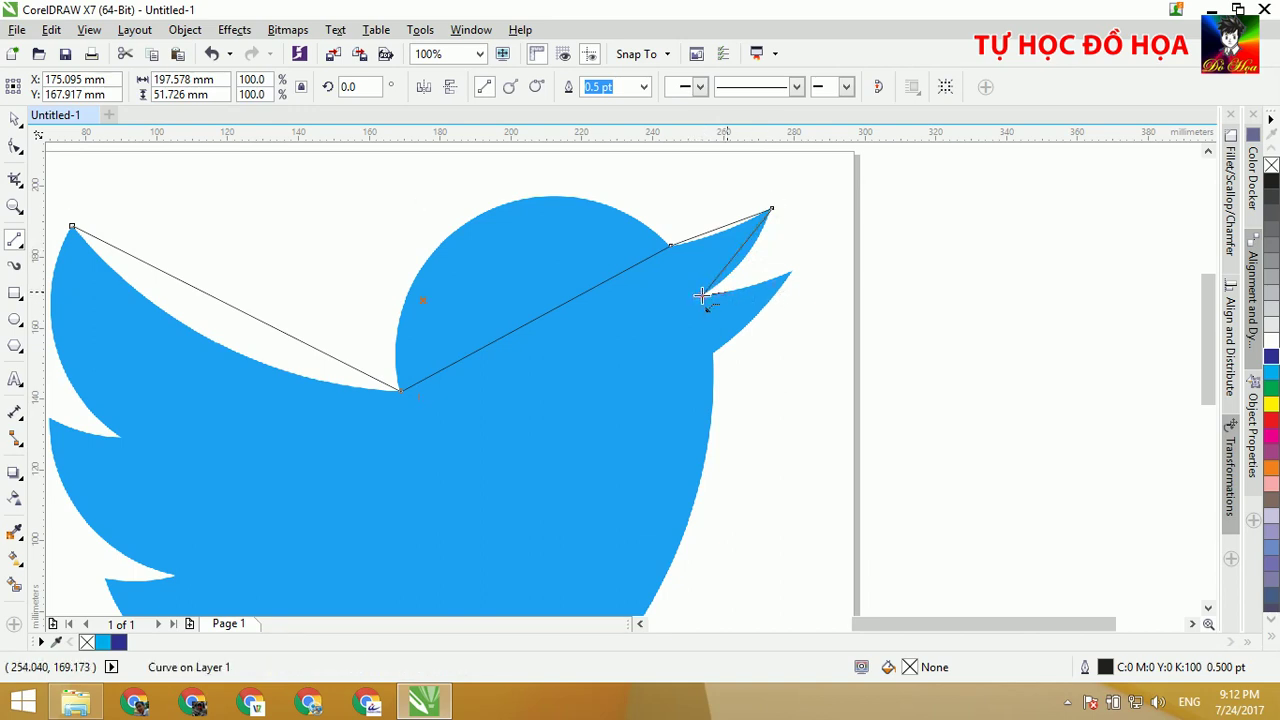
double_click(788, 272)
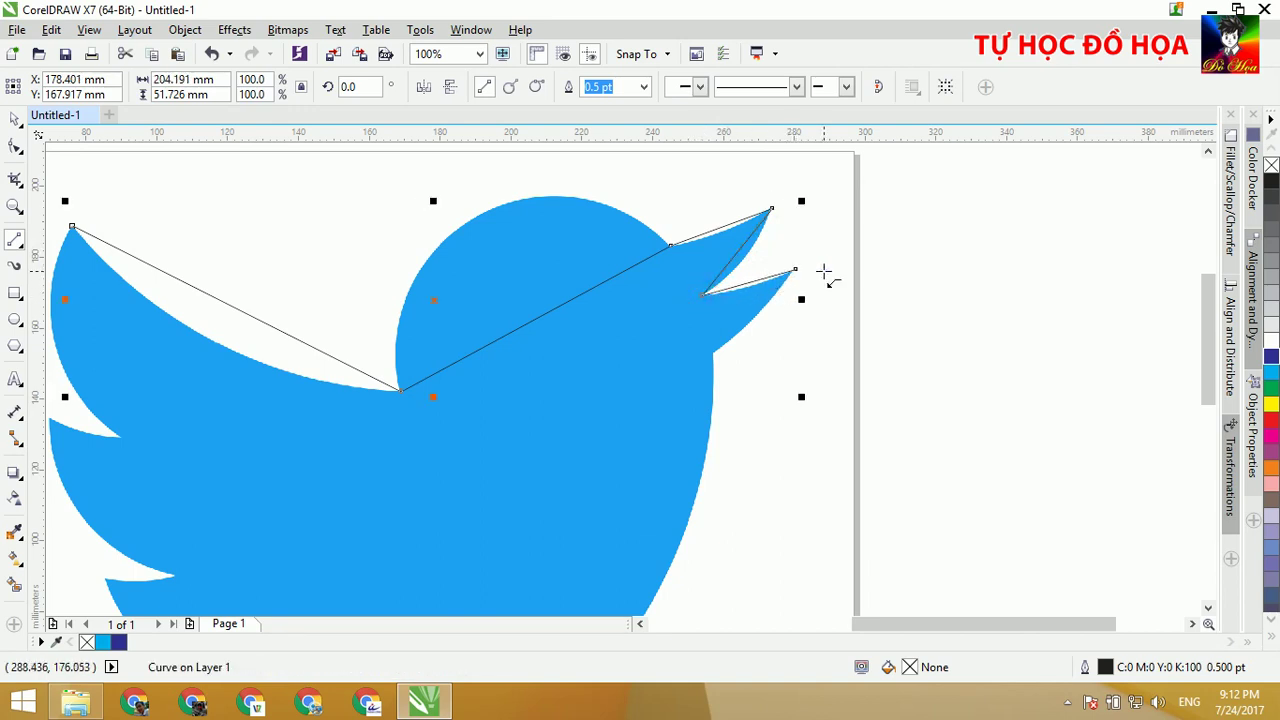
left_click(793, 270)
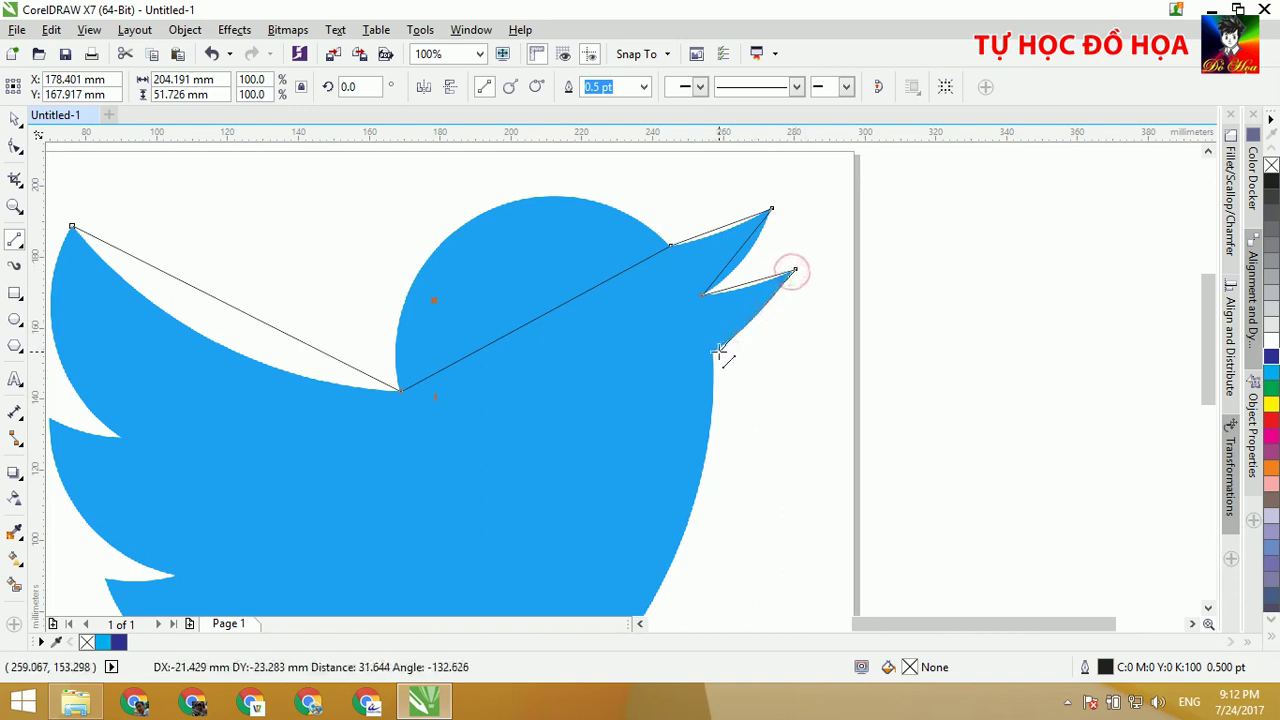
double_click(716, 352)
Continue straight lines from the lower beak's base to the tail tip and through the feather corners, closing the outline at the upper wing tip.
scroll(788, 329, "down", 2)
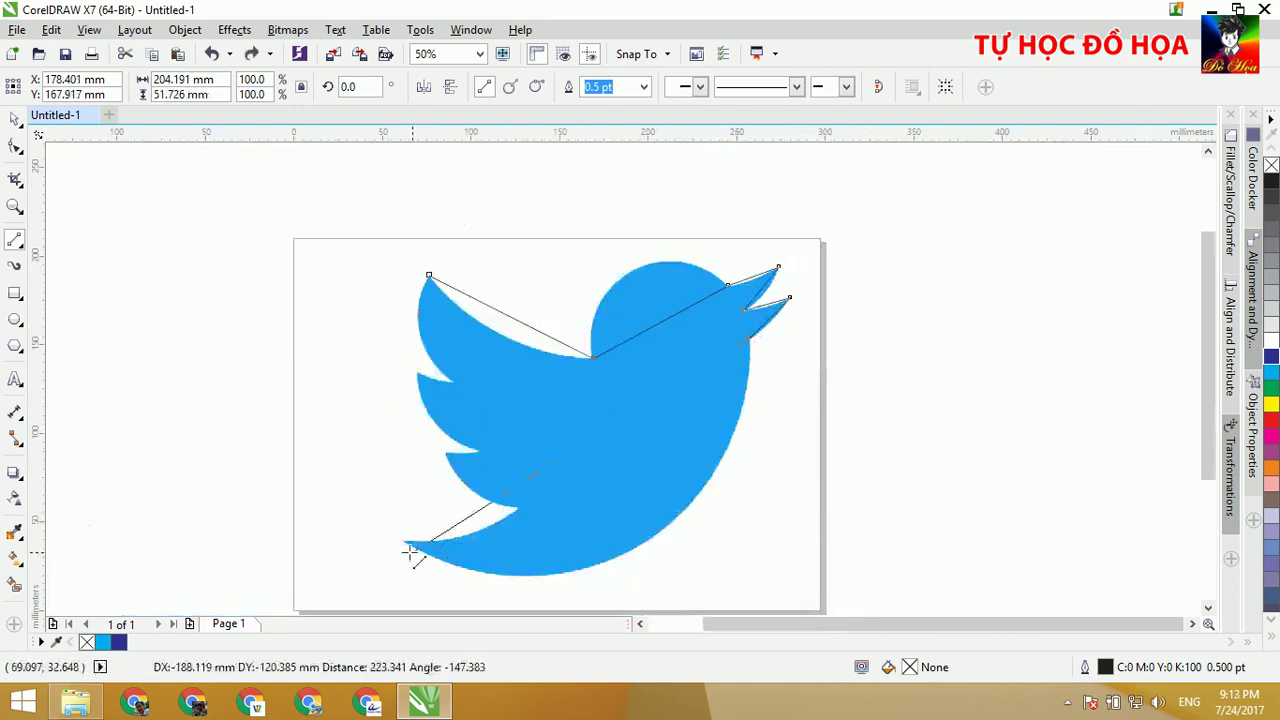
scroll(425, 450, "up", 2)
left_click(425, 447)
scroll(715, 256, "down", 1)
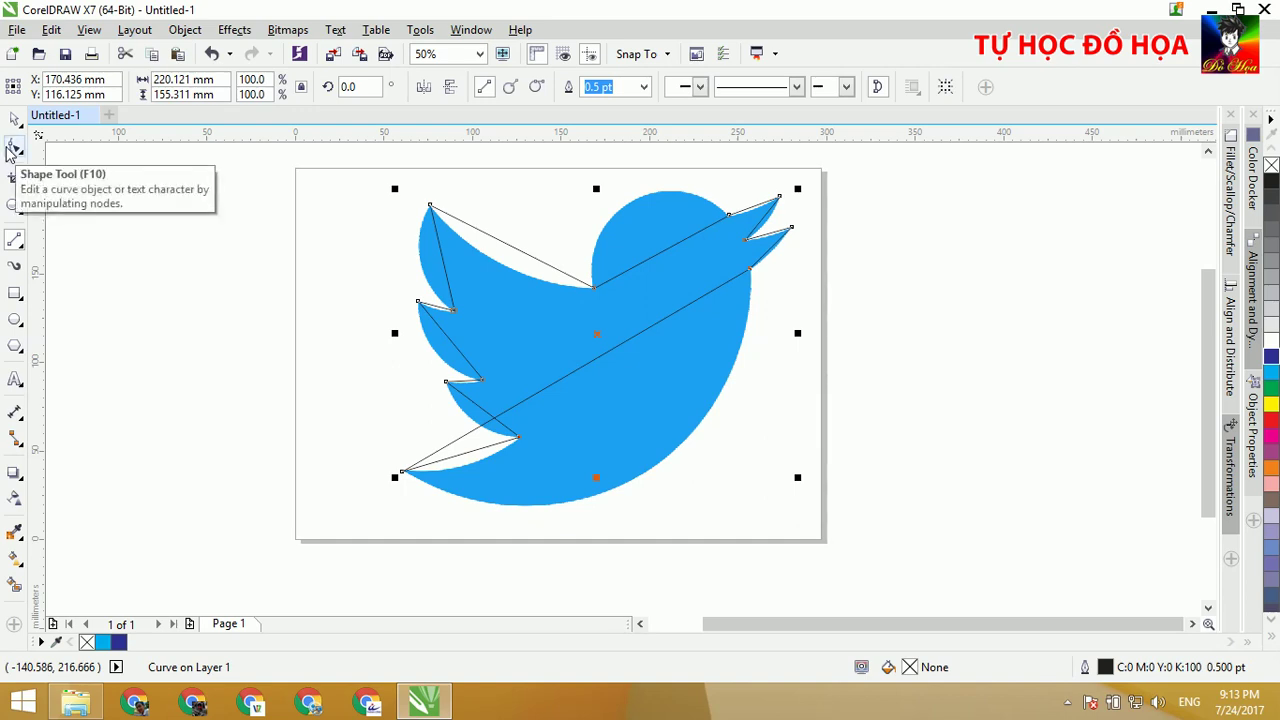
Convert the straight outline segment between the upper wing tip and the neck notch to a curve with the Shape tool.
left_click(12, 150)
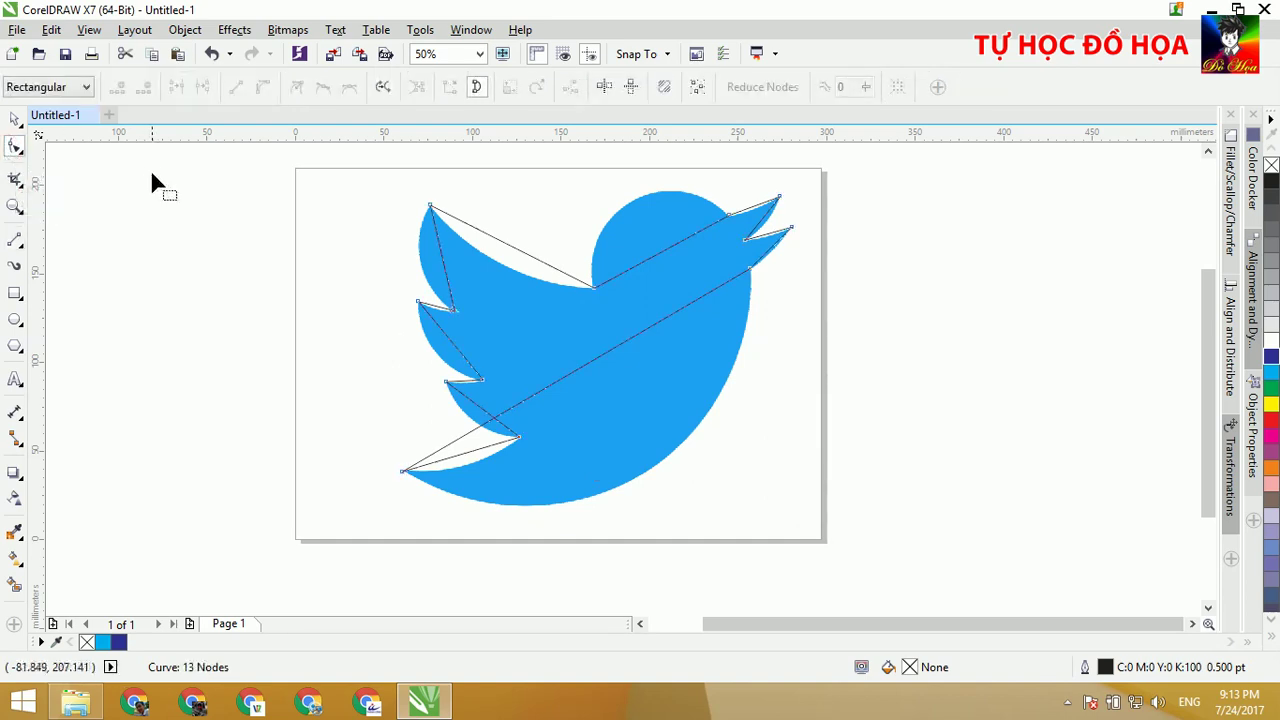
scroll(494, 281, "up", 2)
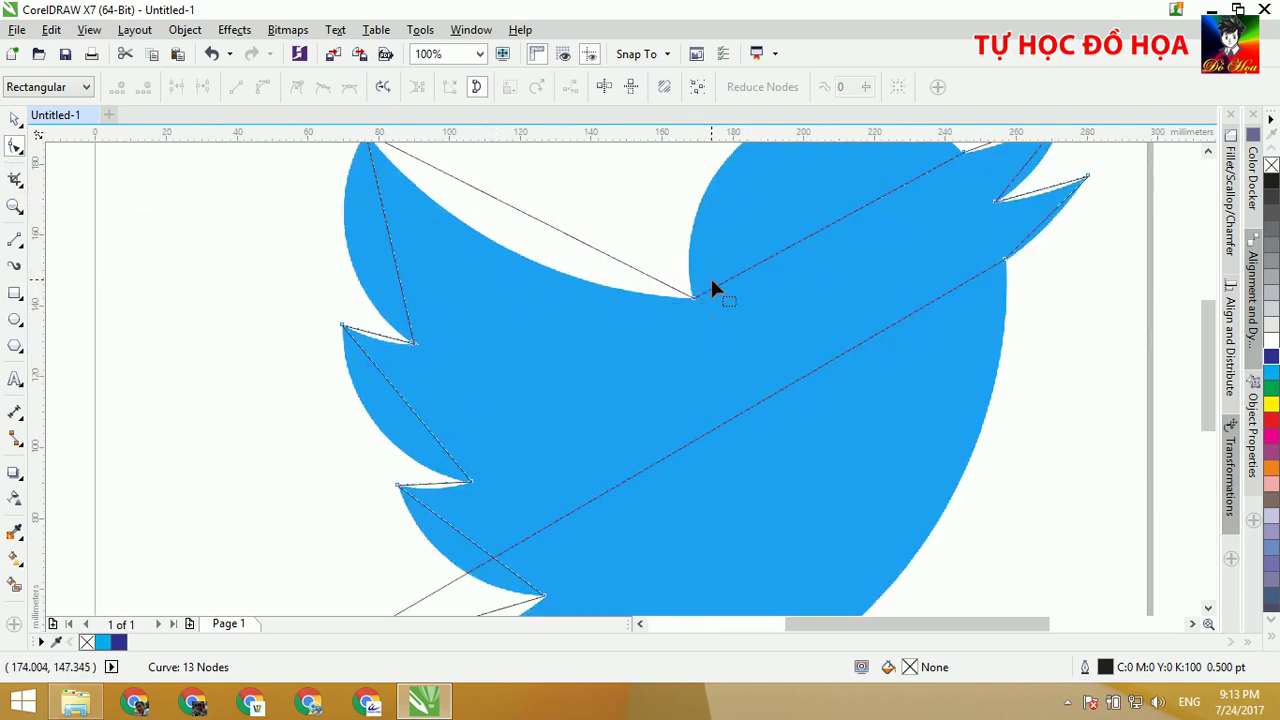
left_click(690, 297)
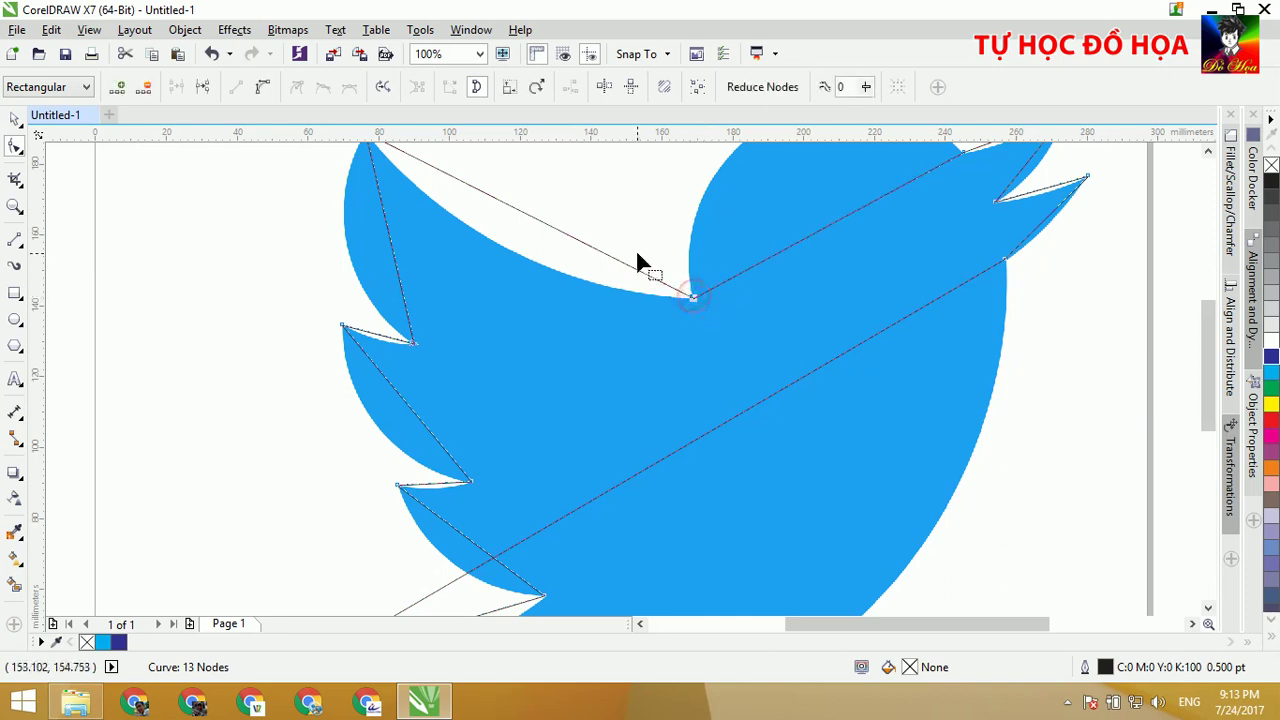
left_click(266, 92)
Adjust both control handles of the wing-to-neck segment so it follows the wing's concave upper edge.
scroll(642, 332, "down", 2)
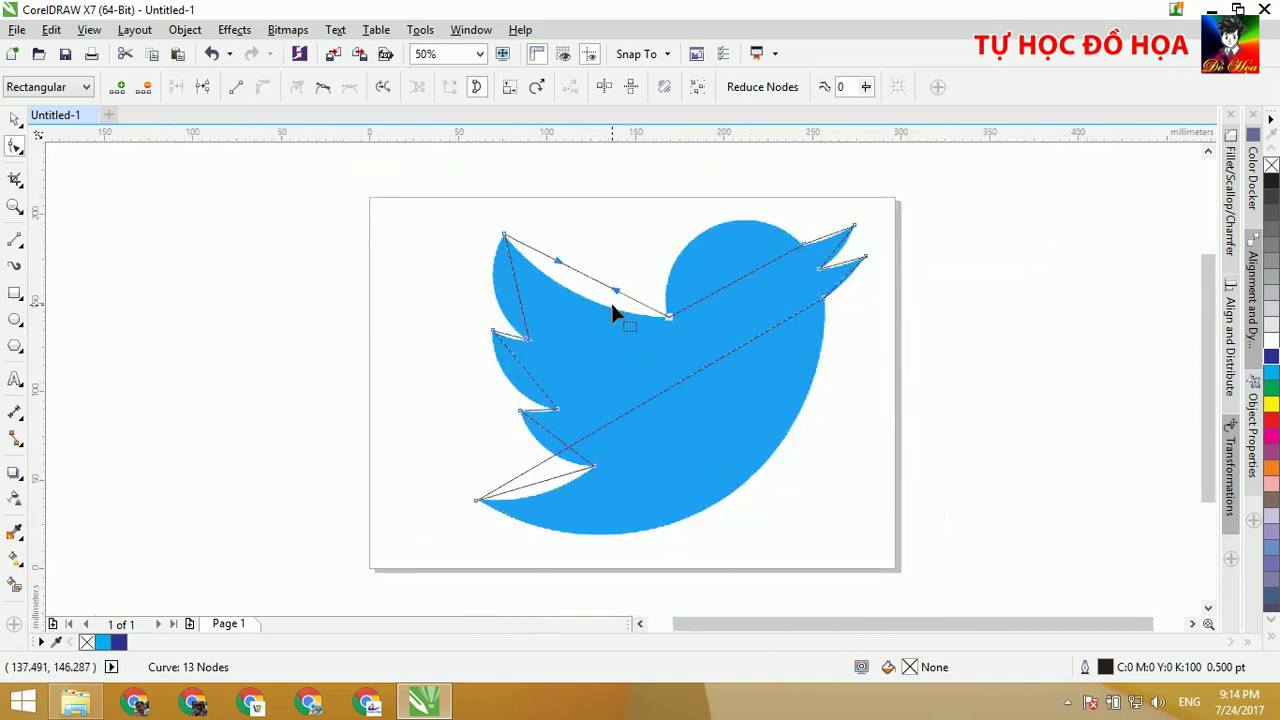
scroll(640, 296, "up", 2)
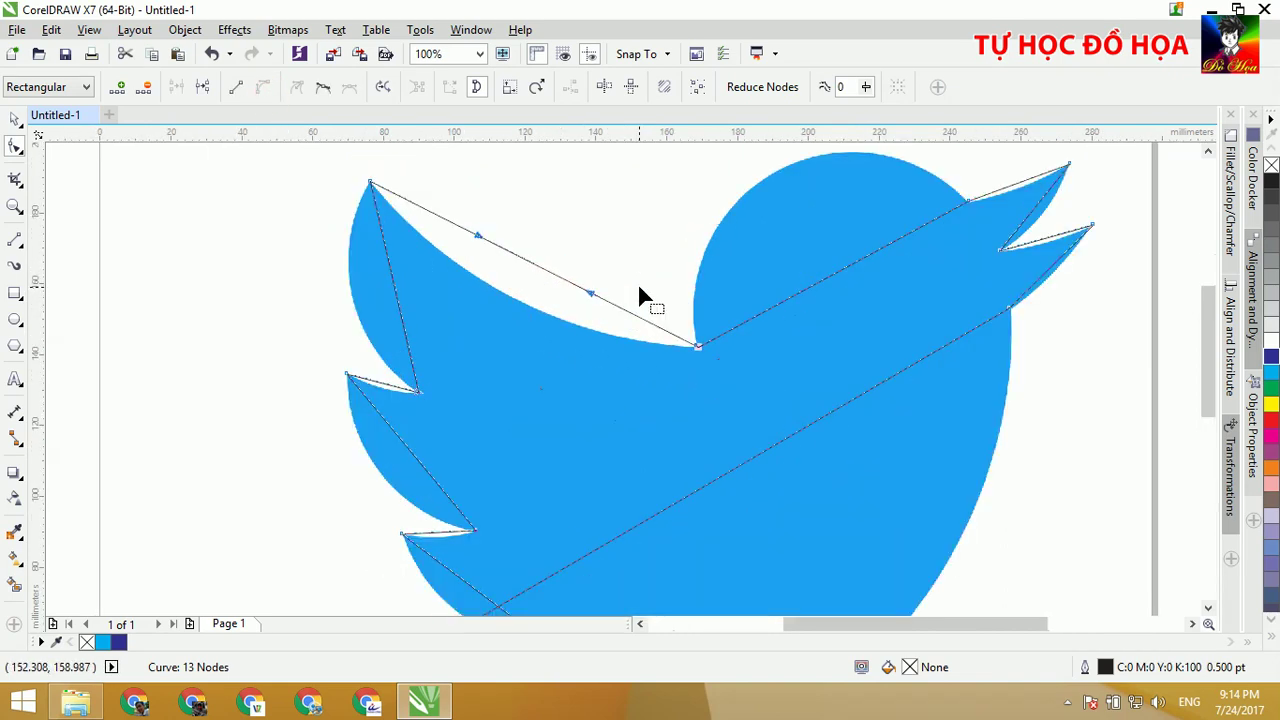
left_click(590, 294)
scroll(500, 255, "up", 2)
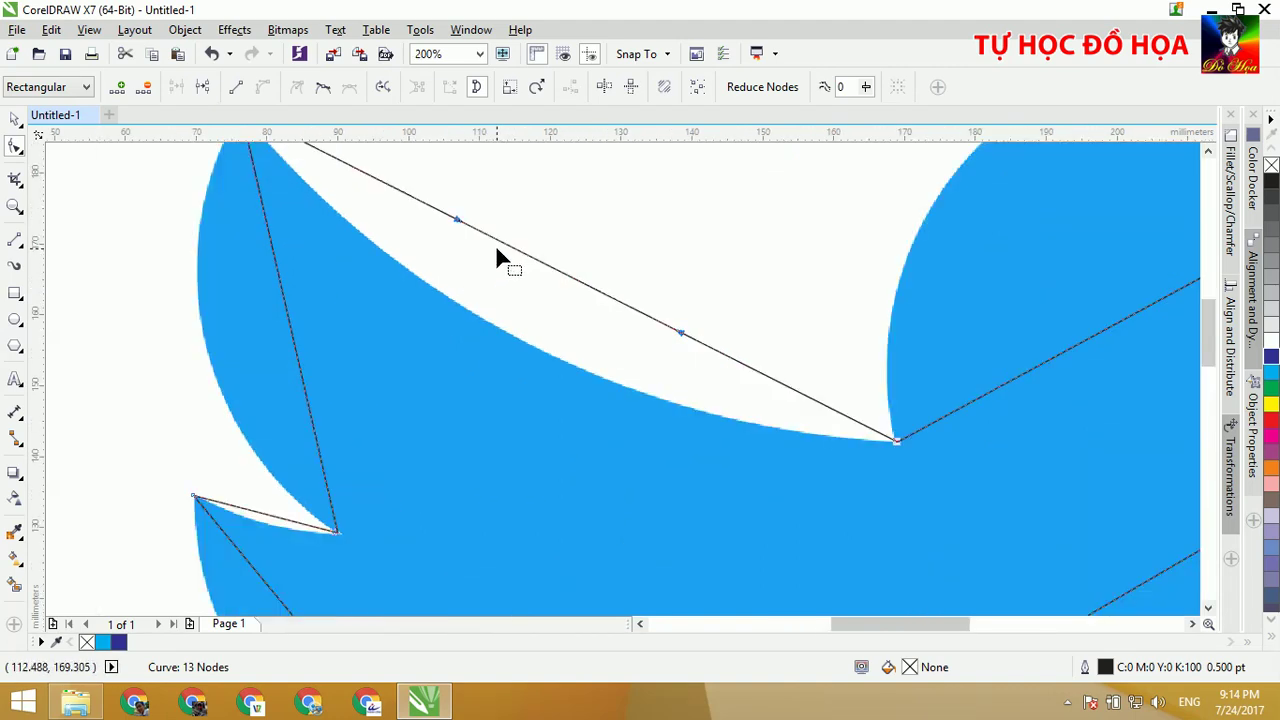
scroll(489, 256, "down", 2)
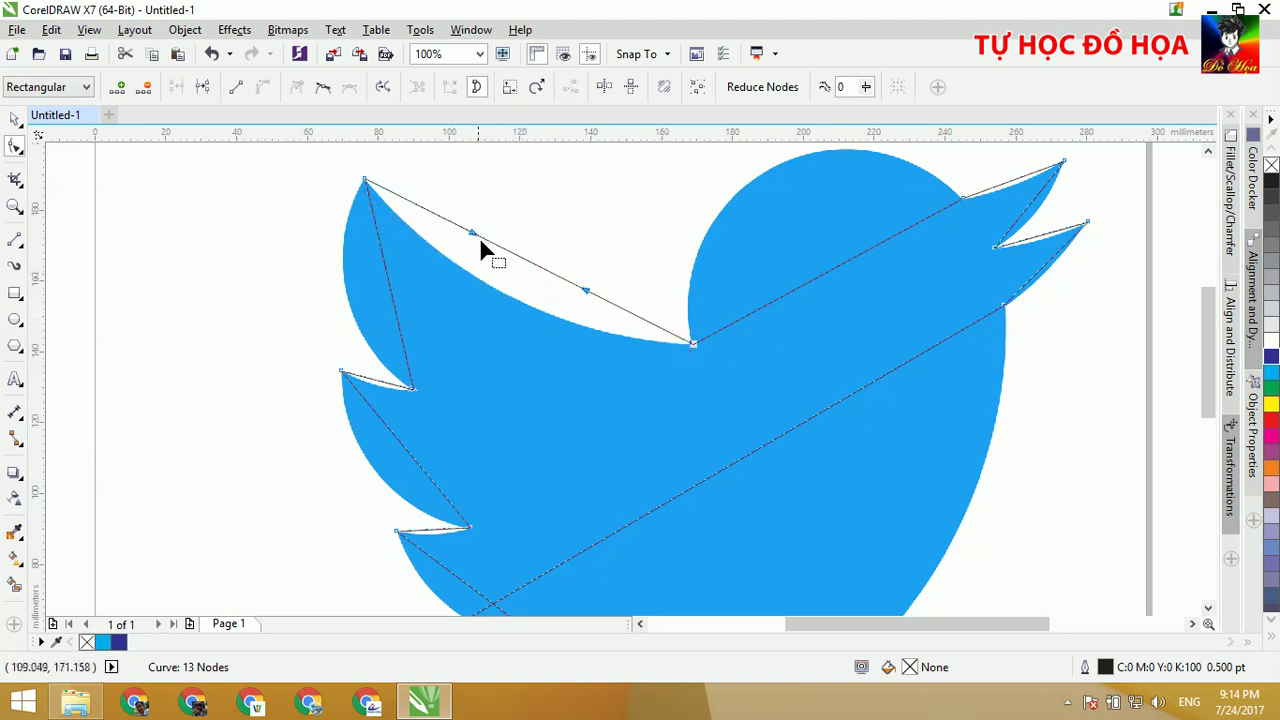
left_click_drag(472, 233, 434, 276)
left_click_drag(586, 289, 590, 346)
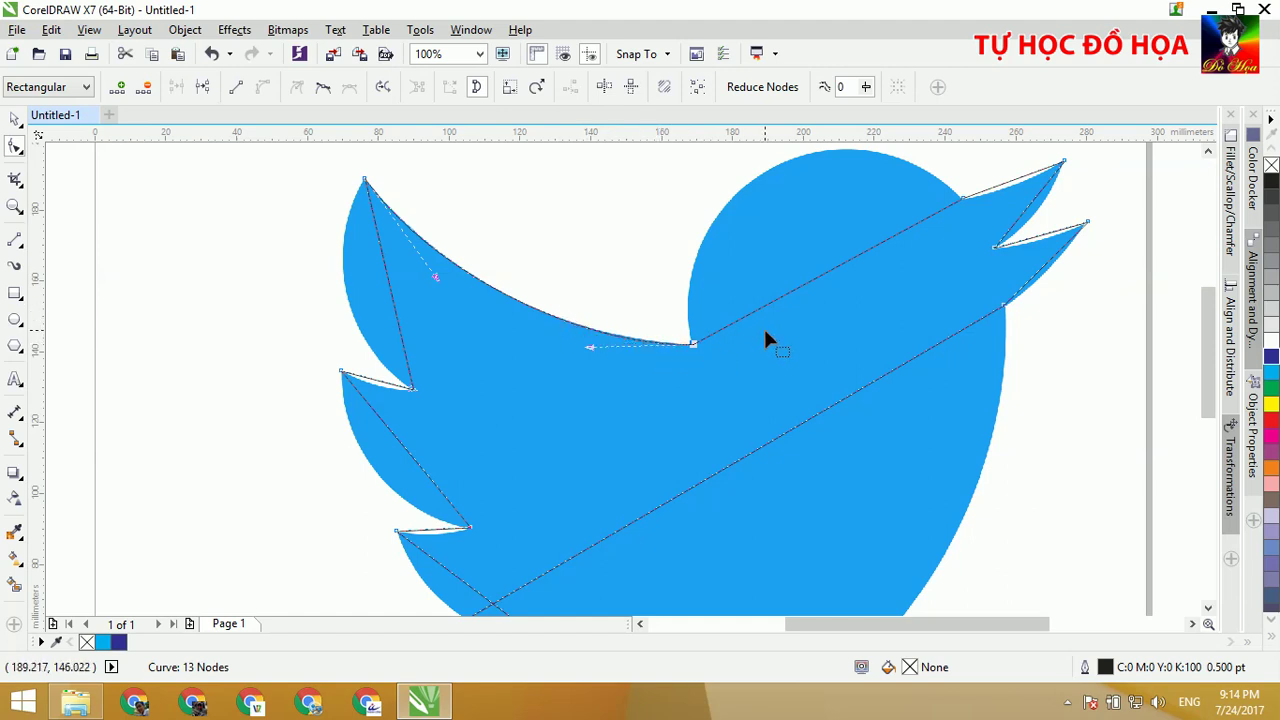
Convert the segment from the neck notch to the upper beak's base to a curve and bend it around the bird's head.
left_click_drag(861, 312, 580, 408)
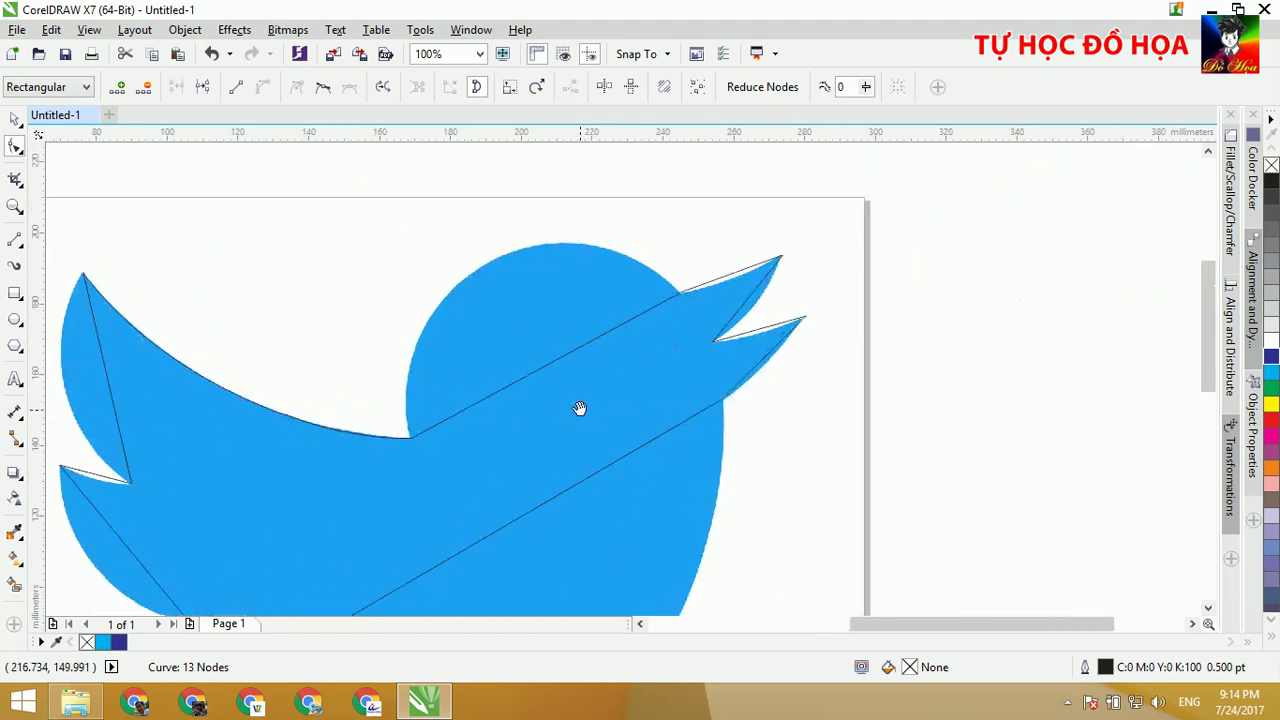
left_click(679, 290)
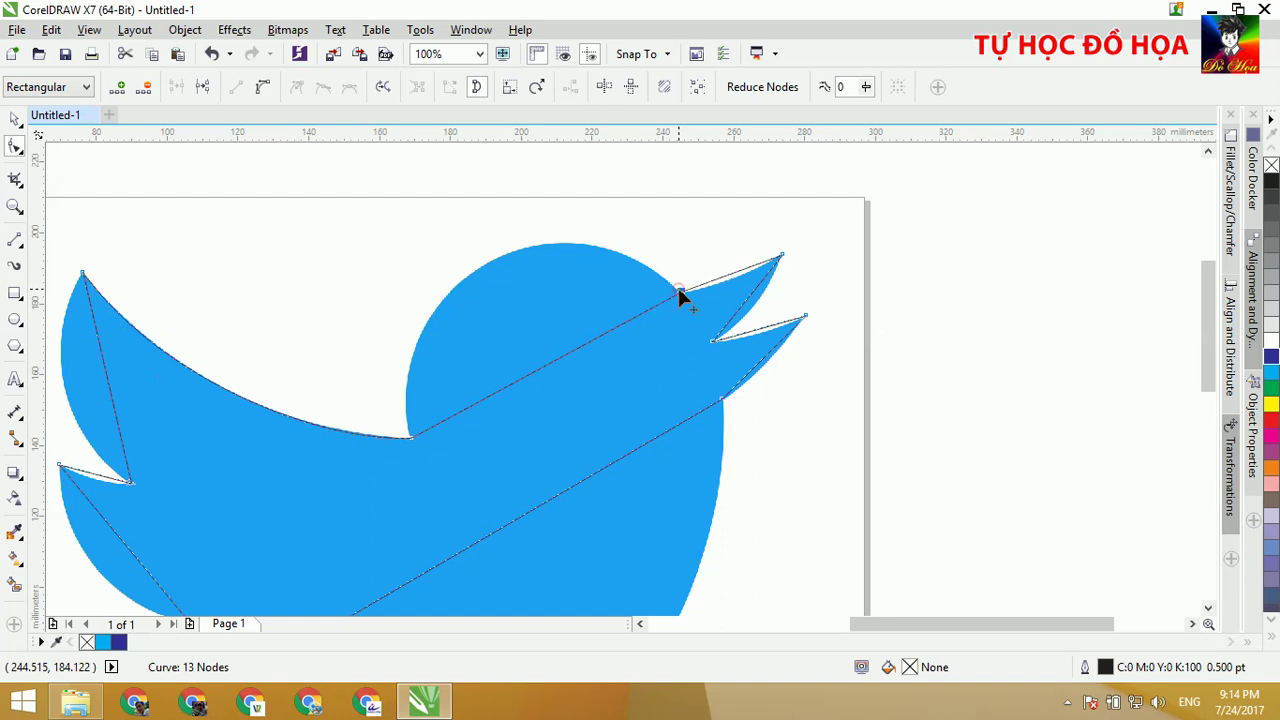
left_click(266, 90)
left_click_drag(503, 387, 367, 249)
left_click_drag(593, 339, 578, 192)
left_click_drag(370, 256, 379, 269)
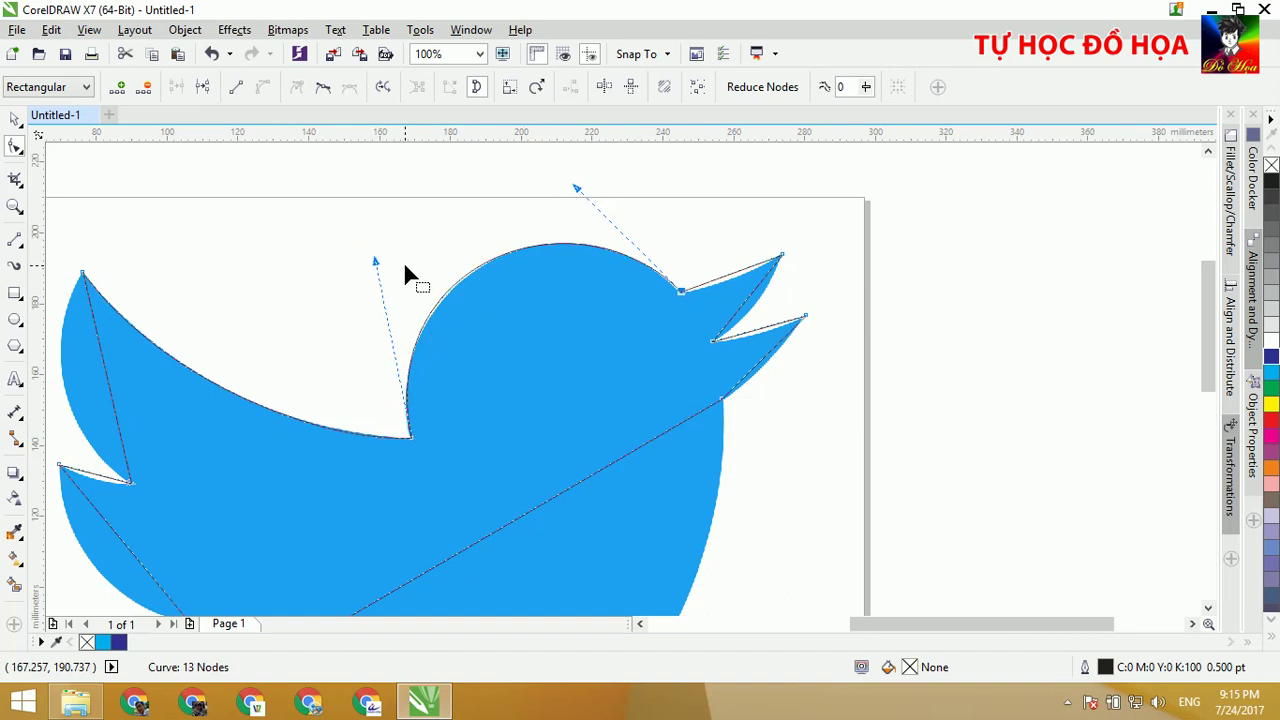
Convert the upper beak's top segment to a curve and bend it to match the beak's edge.
left_click(782, 256)
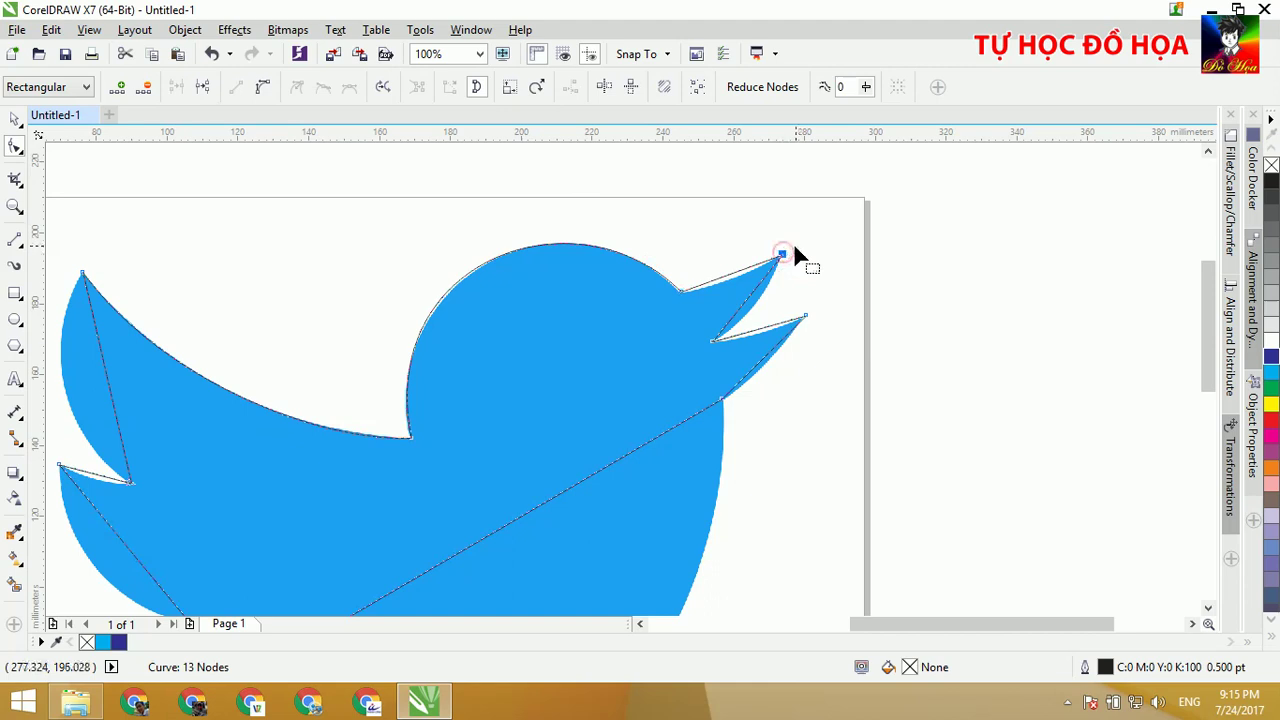
left_click(263, 87)
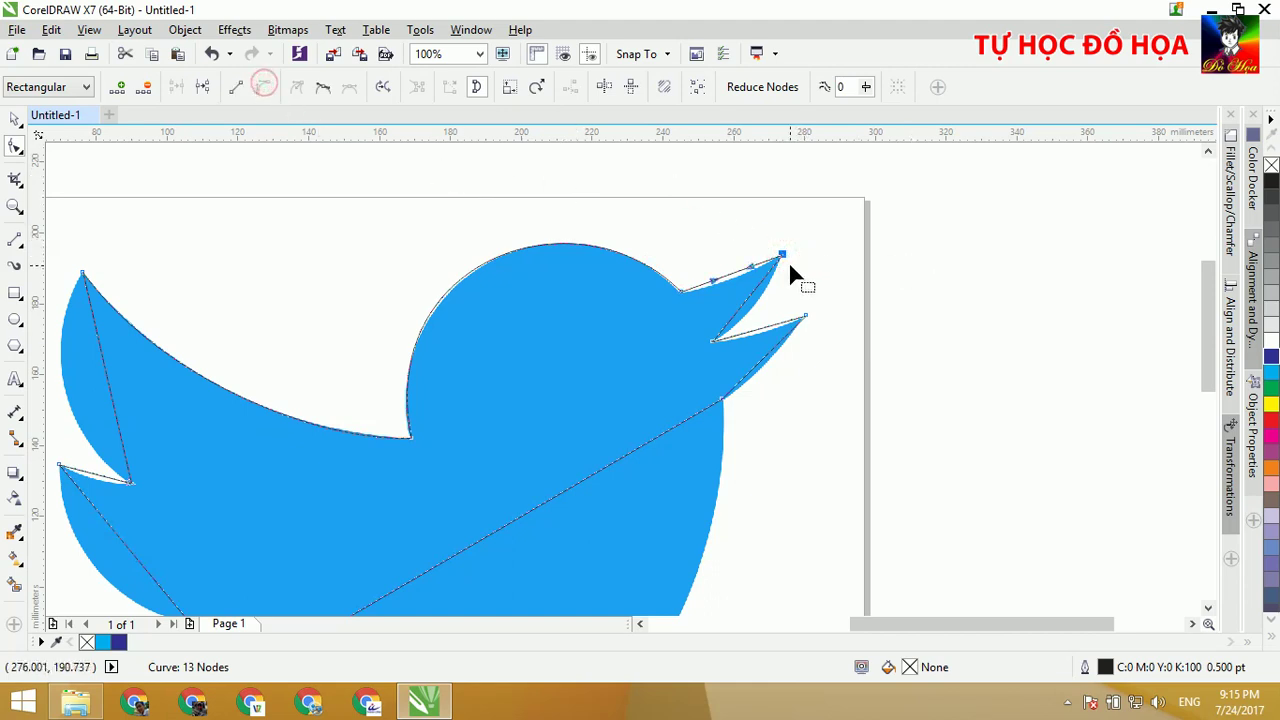
left_click_drag(752, 272, 751, 302)
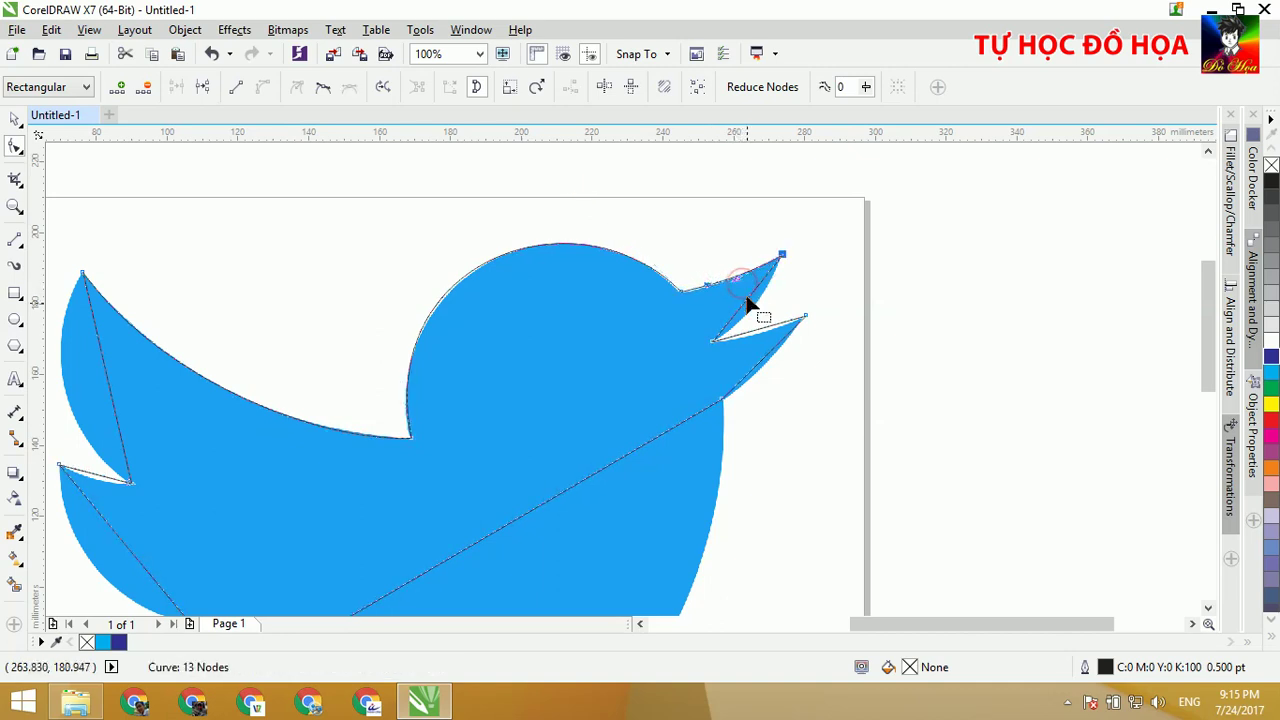
Convert the upper beak's lower edge and the lower beak's upper edge to curves and bend them to match the image.
left_click(711, 338)
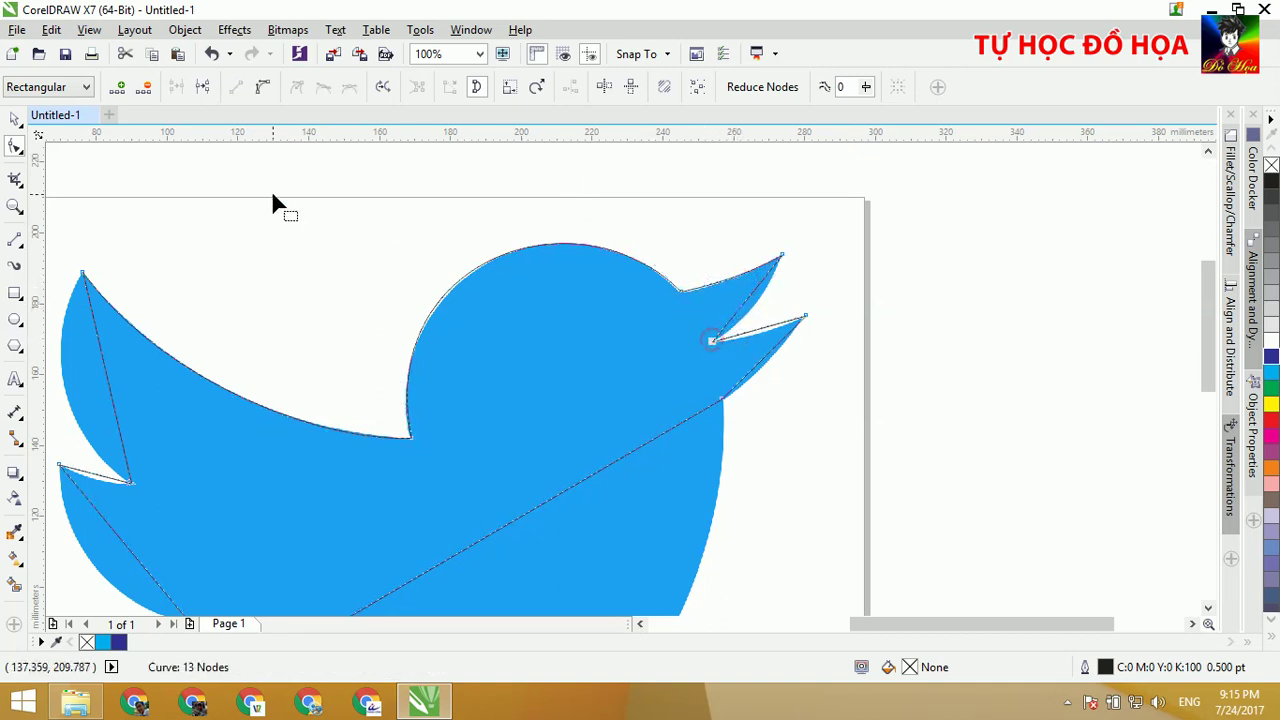
left_click(261, 88)
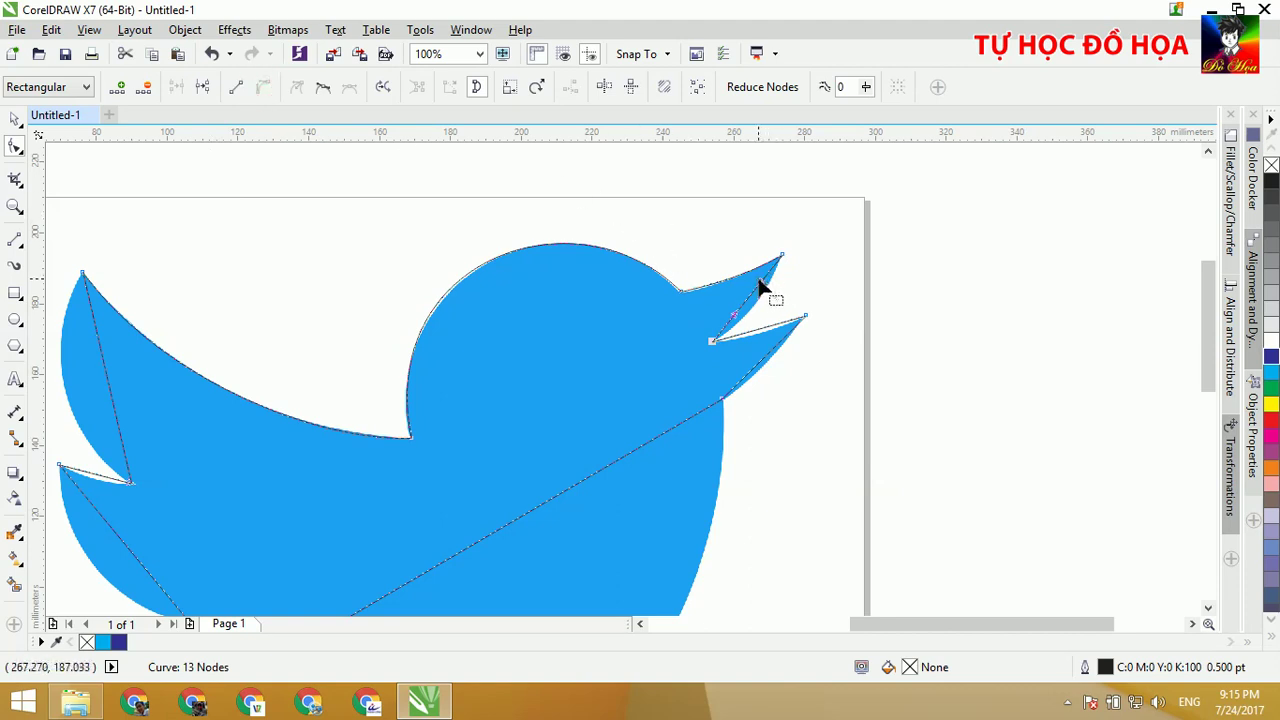
left_click_drag(759, 285, 740, 329)
left_click(806, 316)
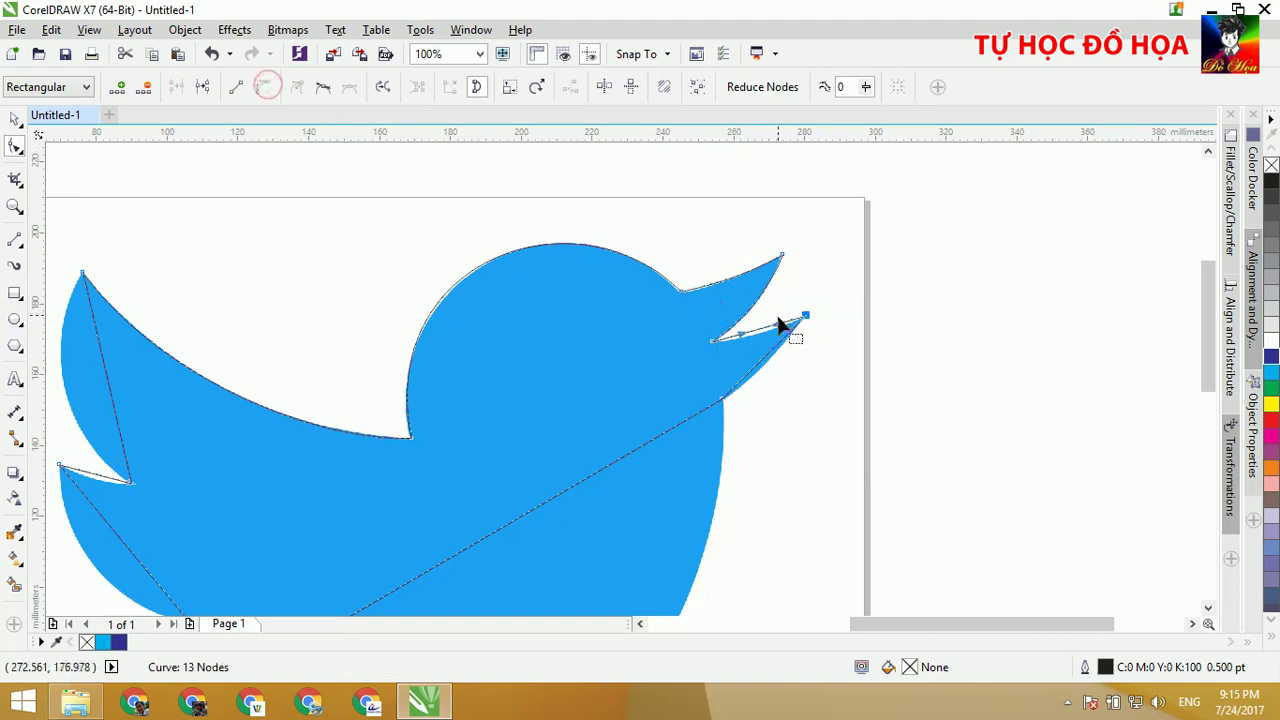
mouse_move(777, 331)
left_mouse_down()
mouse_move(766, 348)
mouse_move(735, 332)
mouse_move(768, 345)
left_mouse_up()
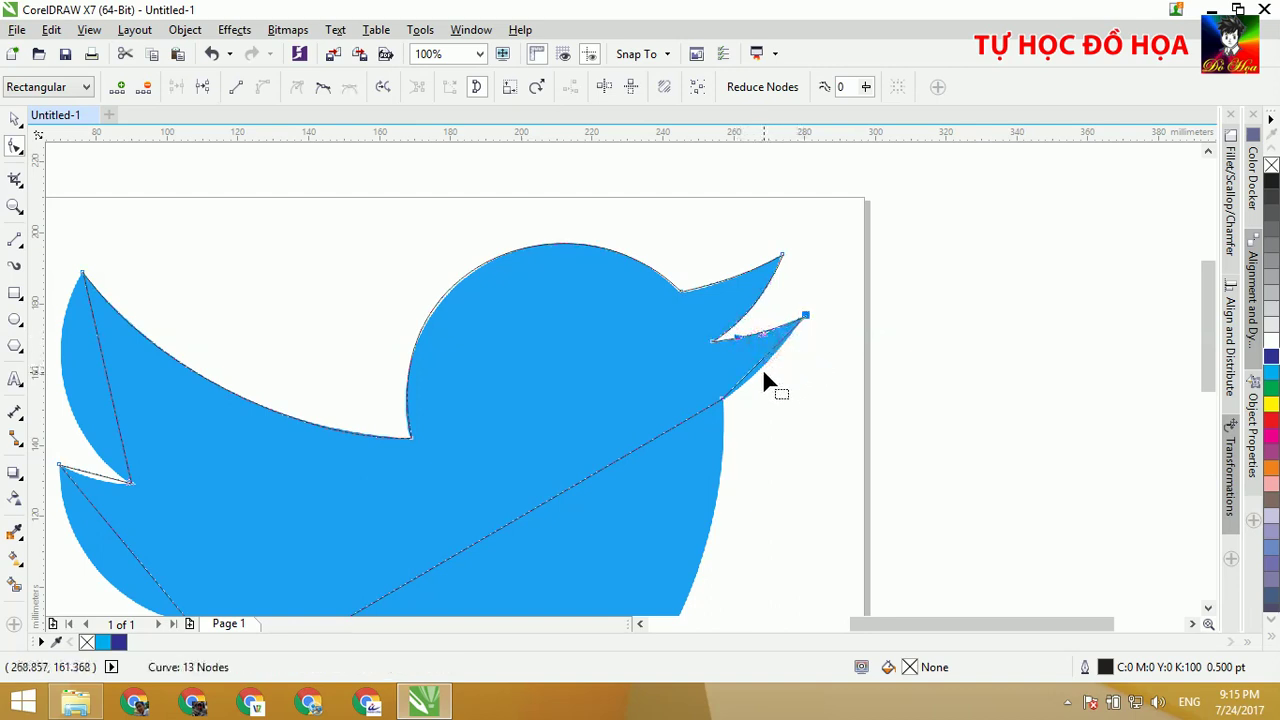
Convert the lower beak's underside segment to a curve and bend it outward along the beak's edge.
left_click(723, 399)
left_click(261, 87)
left_click_drag(781, 344, 756, 381)
Curve the long segment from the lower beak's base to the tail tip and adjust both control handles to follow the belly.
scroll(756, 384, "down", 2)
scroll(497, 495, "down", 1)
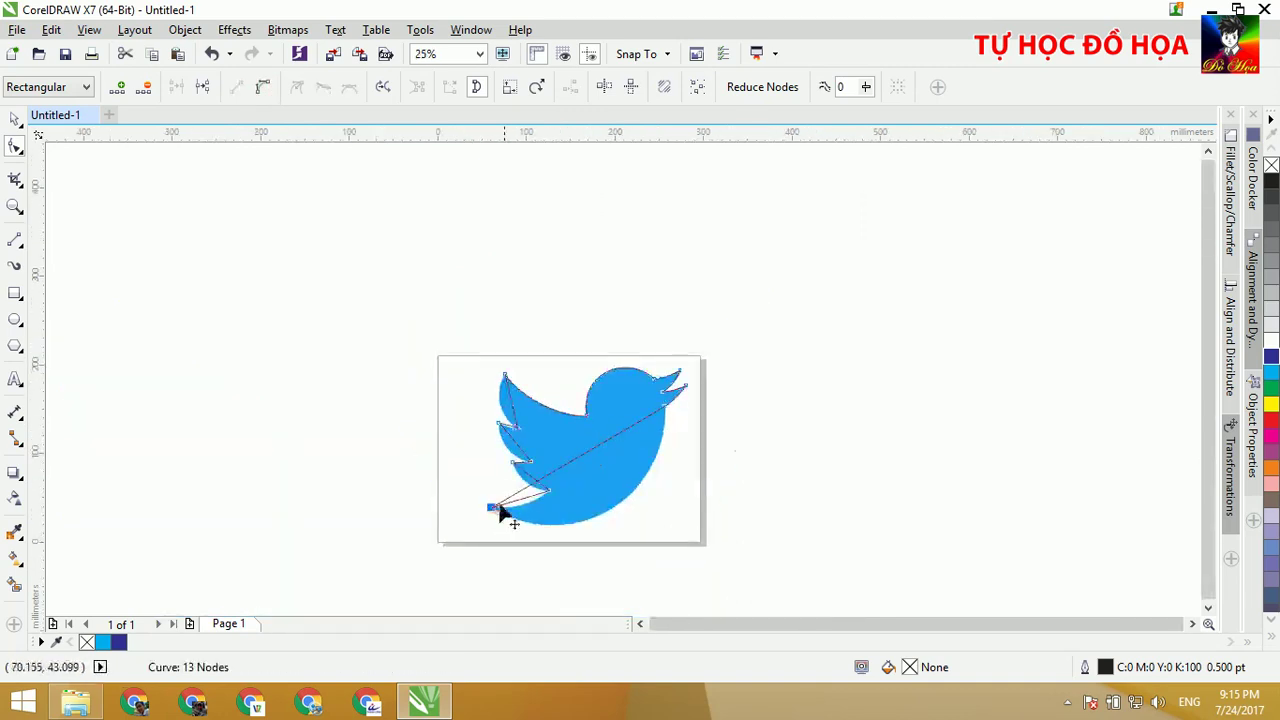
scroll(634, 445, "up", 1)
left_click_drag(580, 443, 704, 596)
left_click_drag(460, 512, 477, 587)
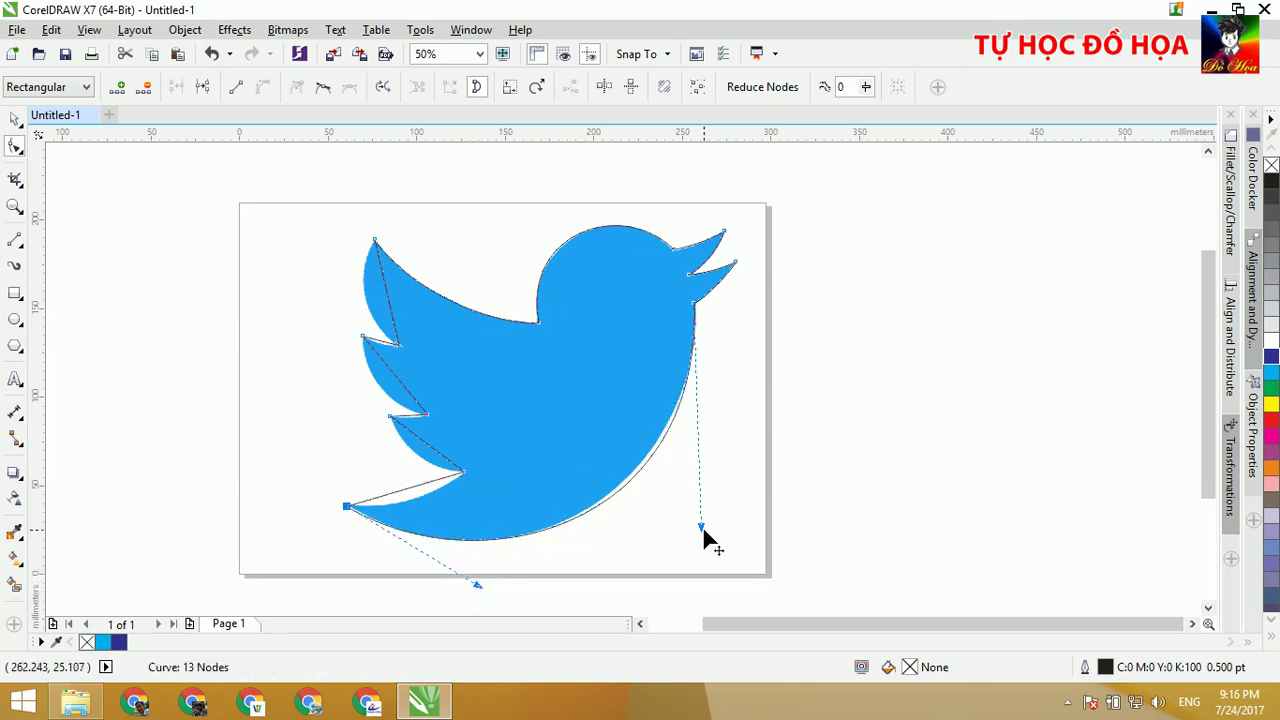
left_click_drag(701, 530, 697, 540)
Convert the tail's upper edge and the lowest feather's outer edge to curves and bend them to match the image.
left_click(463, 471)
left_click(262, 88)
left_click_drag(420, 449, 416, 459)
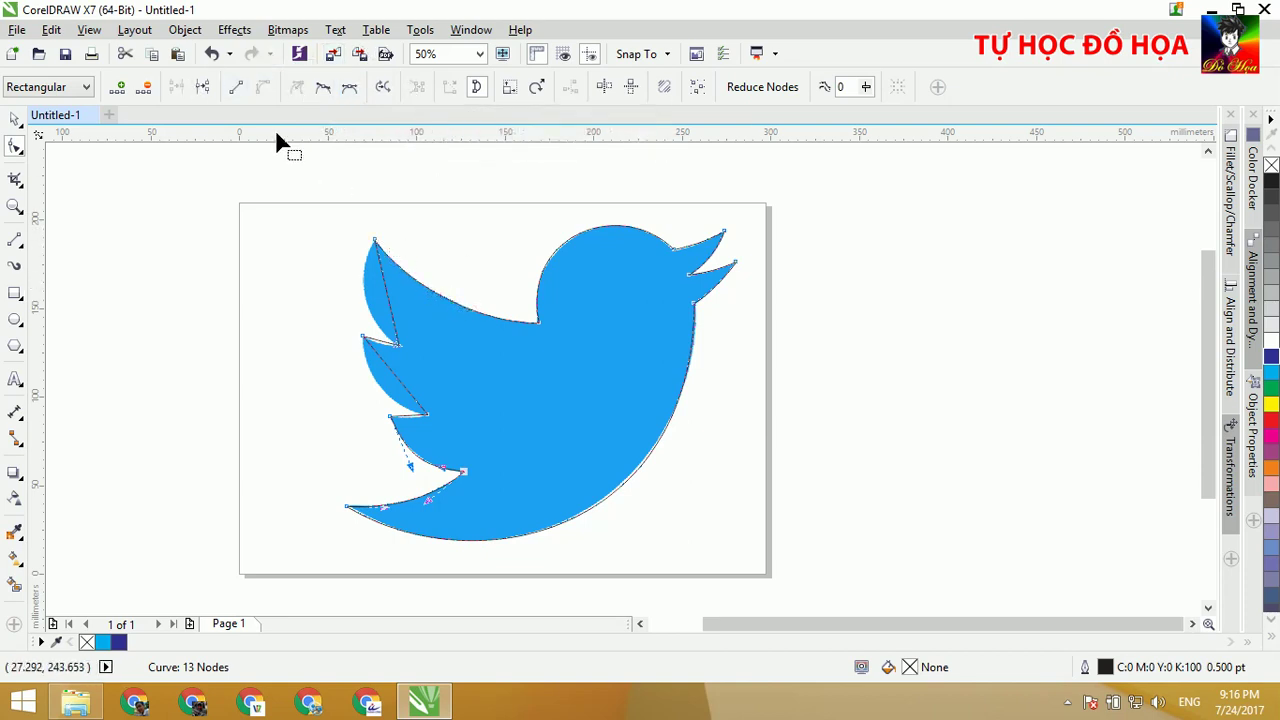
Convert the middle feather's straight segments to curves and bend them along the feather's edges.
left_click(426, 414)
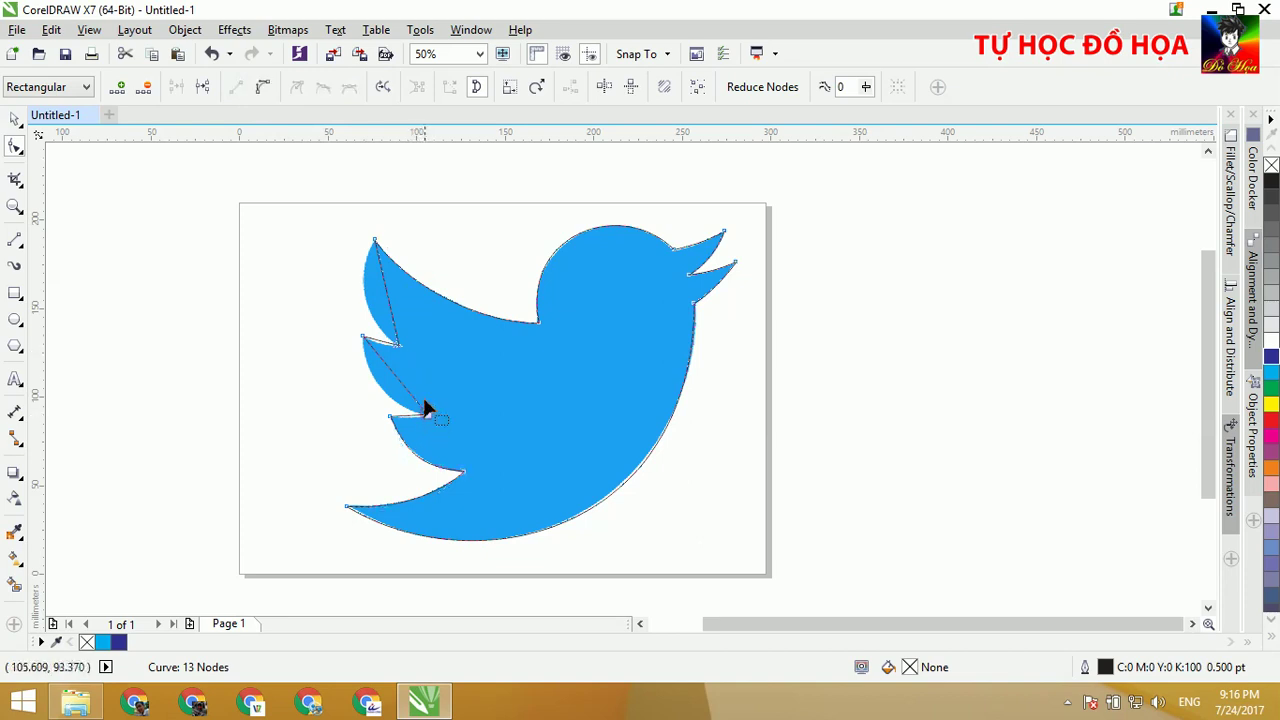
left_click(263, 87)
scroll(408, 477, "up", 2)
scroll(277, 262, "down", 1)
left_click_drag(275, 239, 243, 314)
left_click_drag(317, 292, 306, 329)
Bend the upper wing's outer segment between the wing tip and the notch below it to match the wing's rounded edge.
scroll(201, 321, "up", 2)
scroll(432, 230, "down", 2)
left_click_drag(432, 230, 462, 356)
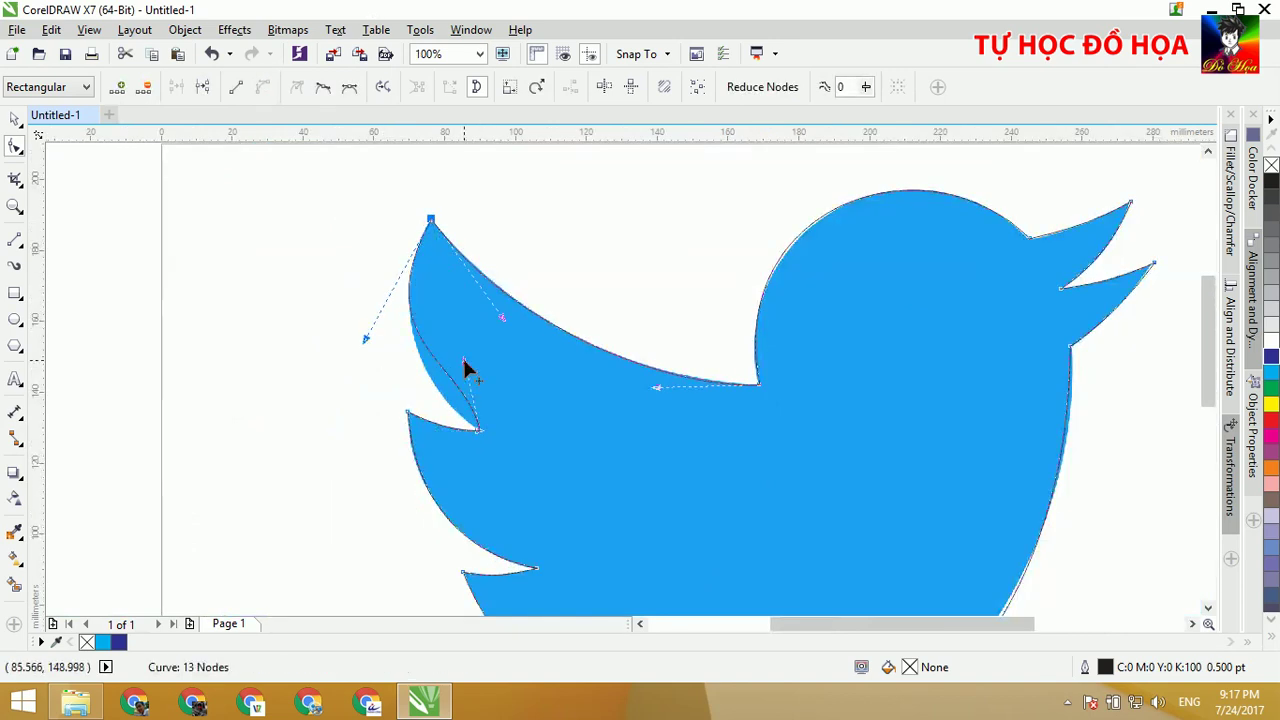
Fill the traced bird with cyan (C:100 M:0 Y:0 K:0) without an outline and move it beside the source image.
scroll(462, 356, "down", 1)
key("space")
key("i")
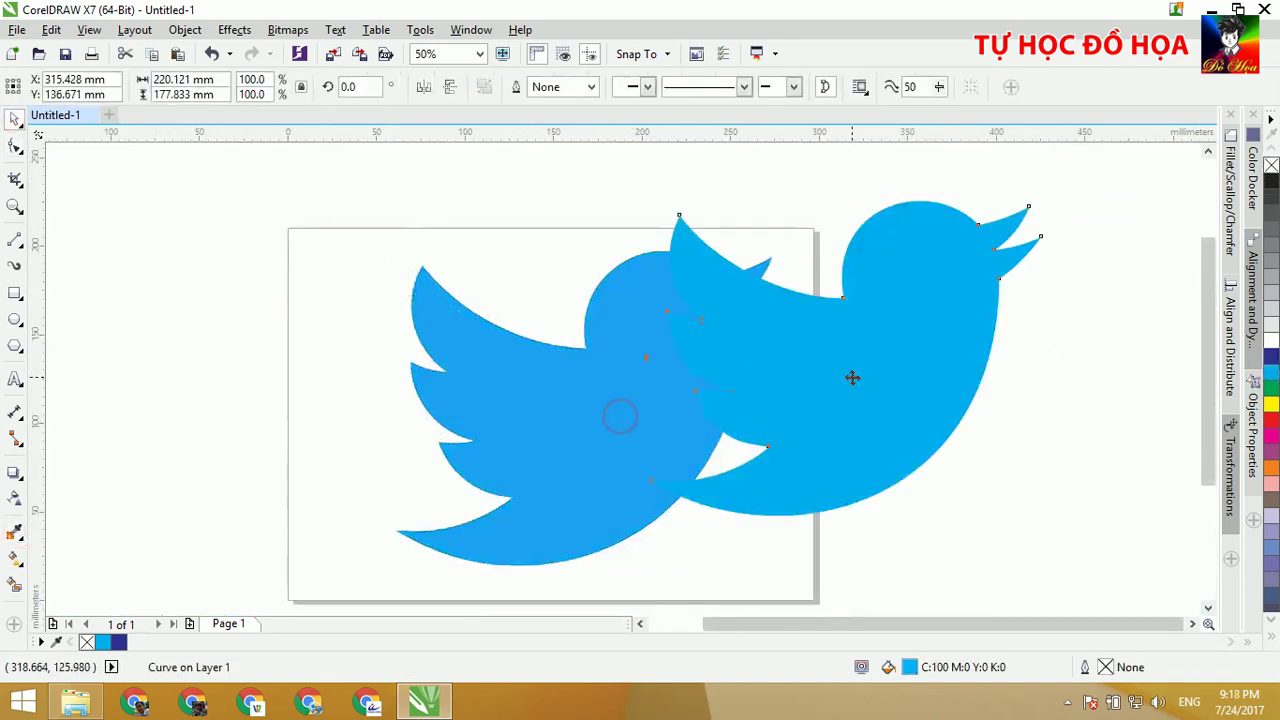
left_click_drag(852, 377, 934, 434)
scroll(936, 432, "down", 1)
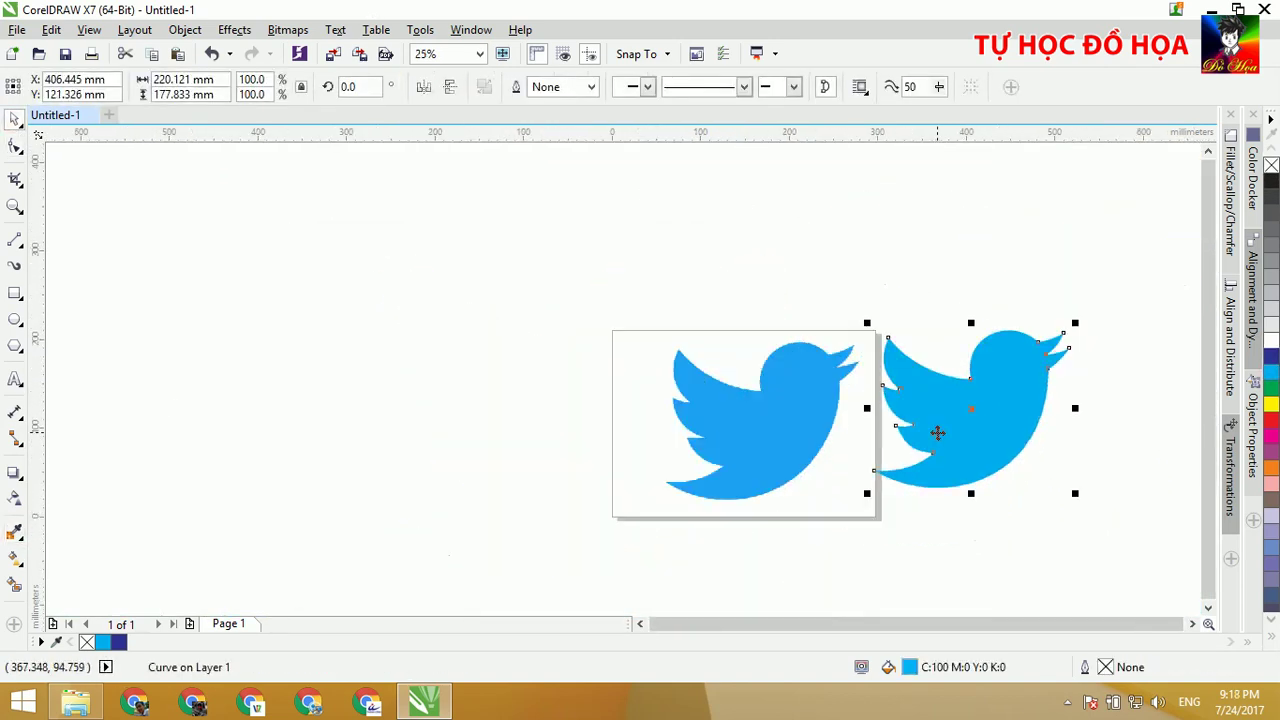
Clear the page by deleting the traced bird and unlocking and deleting the source bitmap.
key("Delete")
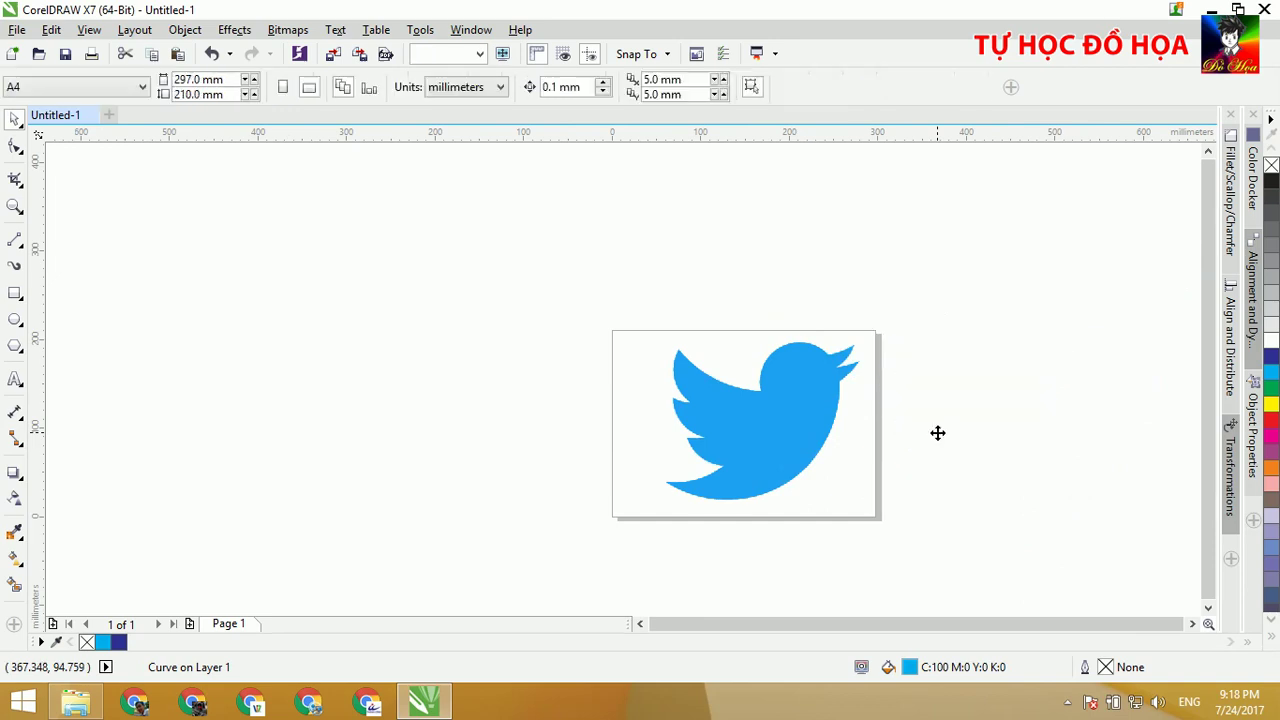
right_click(745, 448)
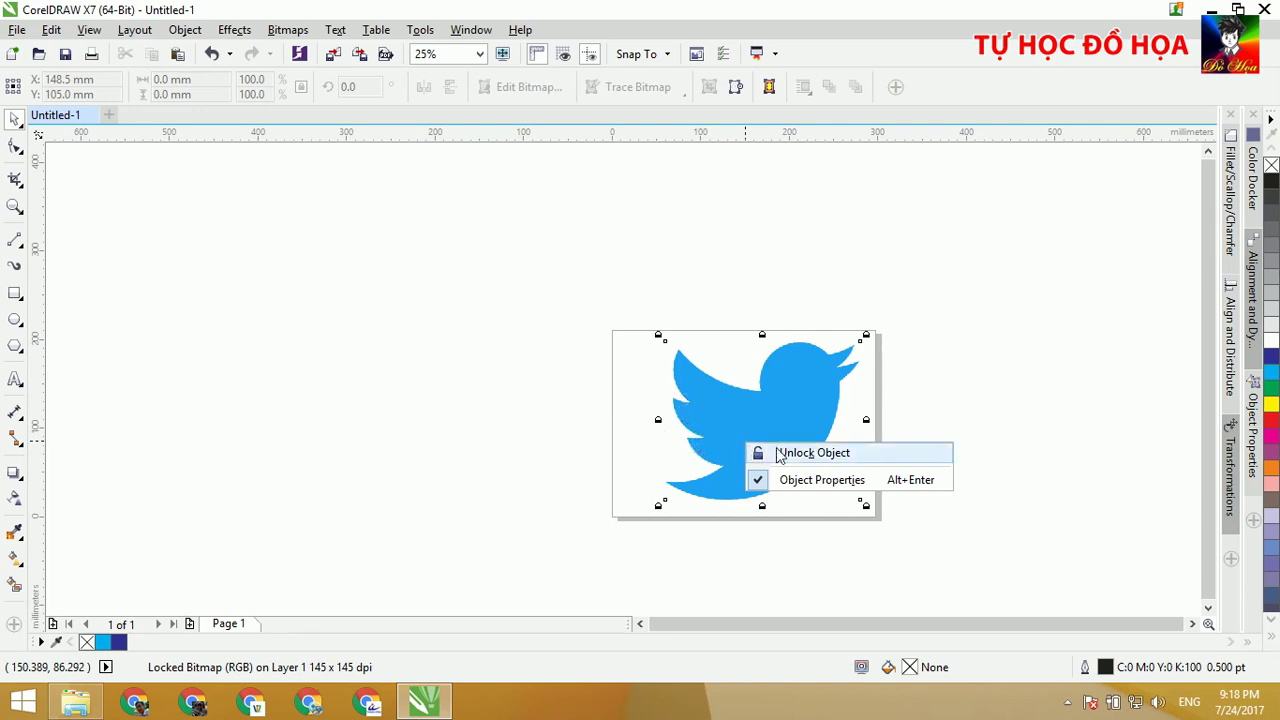
left_click(779, 455)
left_click(775, 446)
key("Delete")
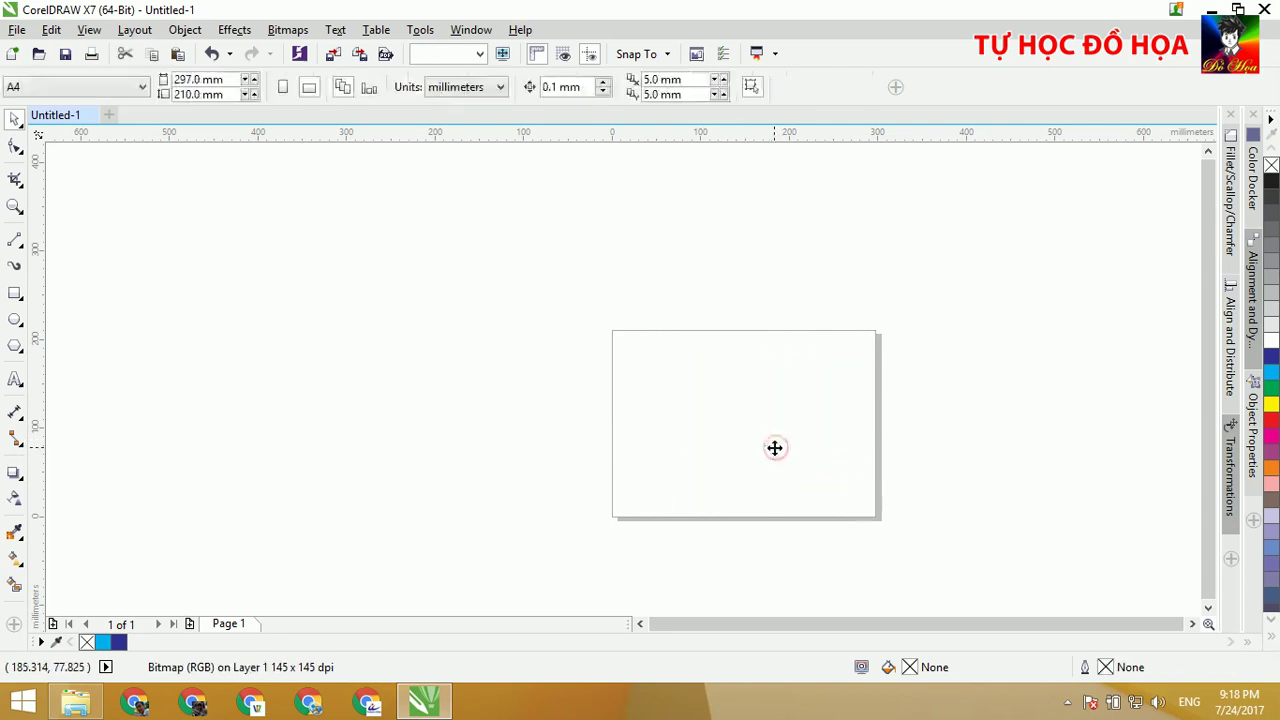
Draw a closed four-sided practice shape about 155 mm wide and 99 mm high with connected 2-Point Line segments.
scroll(775, 435, "up", 2)
scroll(765, 440, "down", 1)
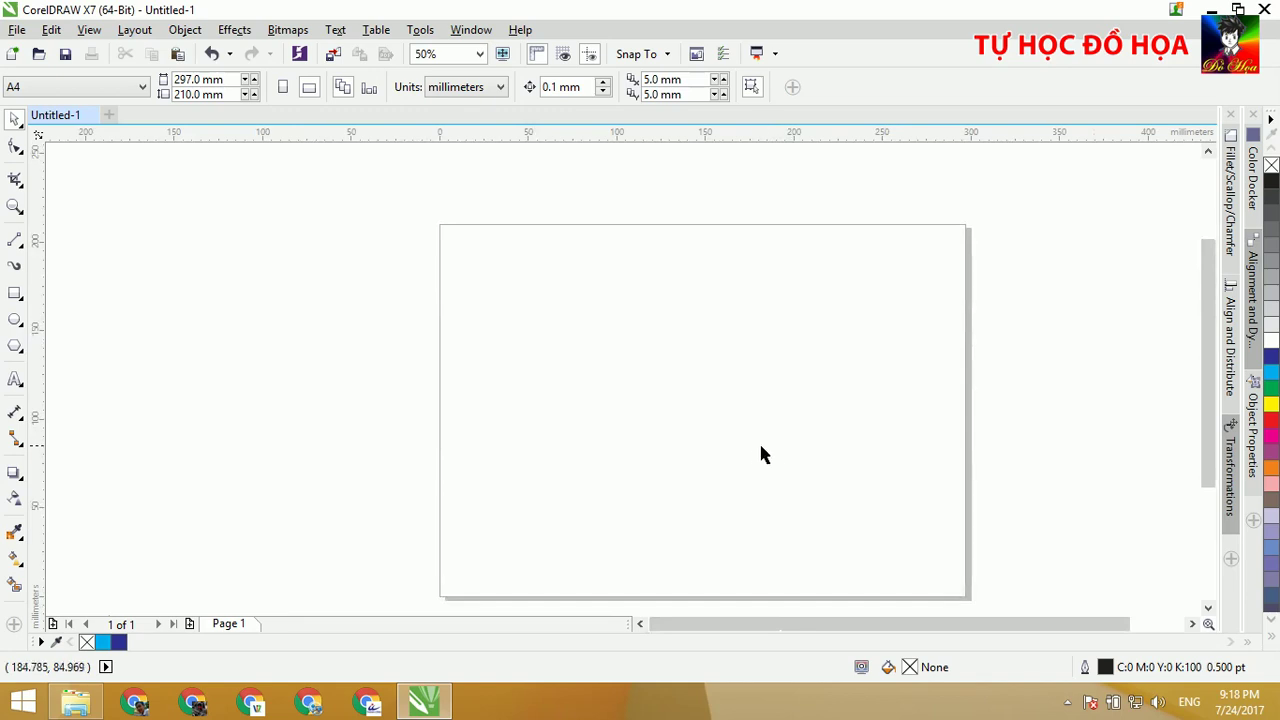
left_click(16, 241)
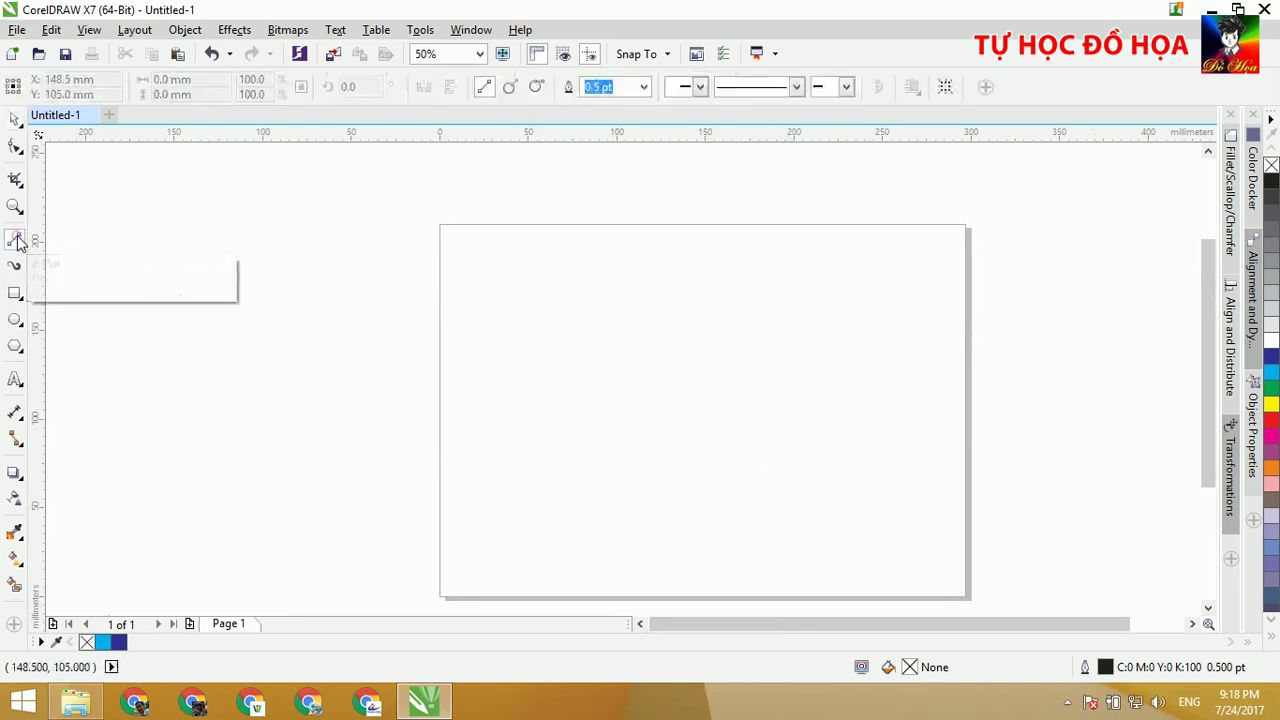
left_click_drag(495, 281, 773, 295)
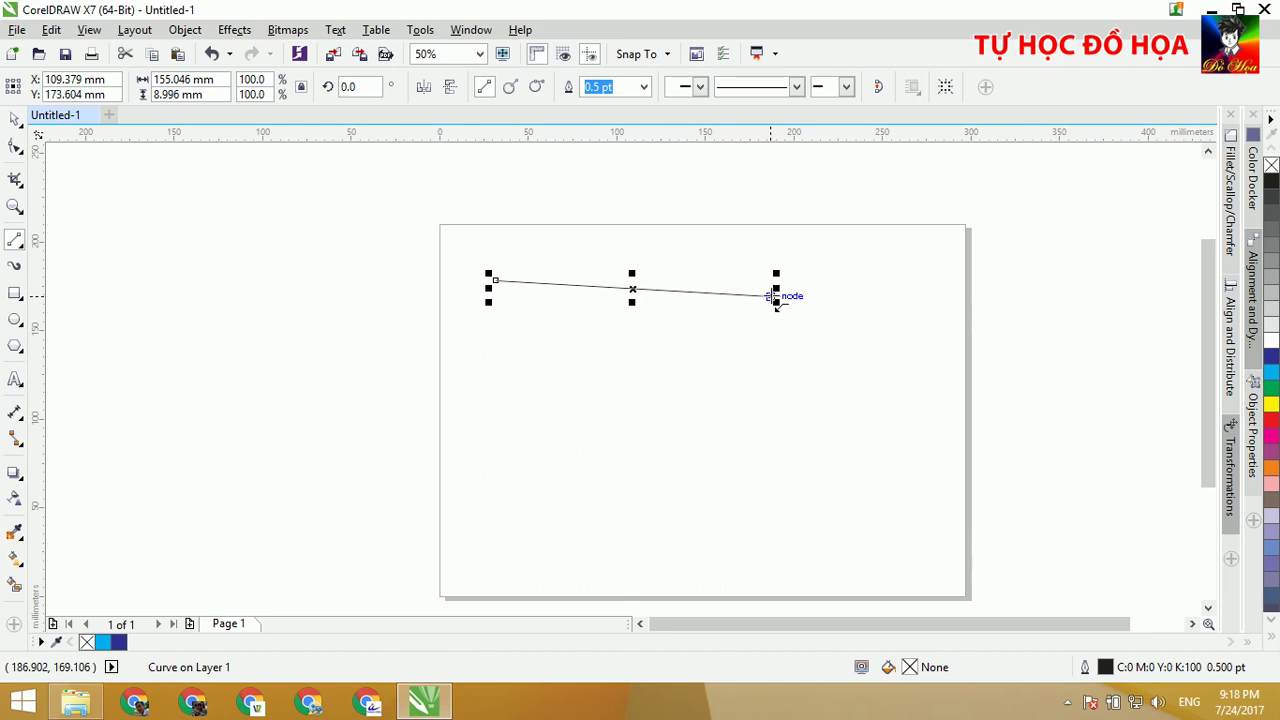
left_click_drag(775, 297, 495, 281)
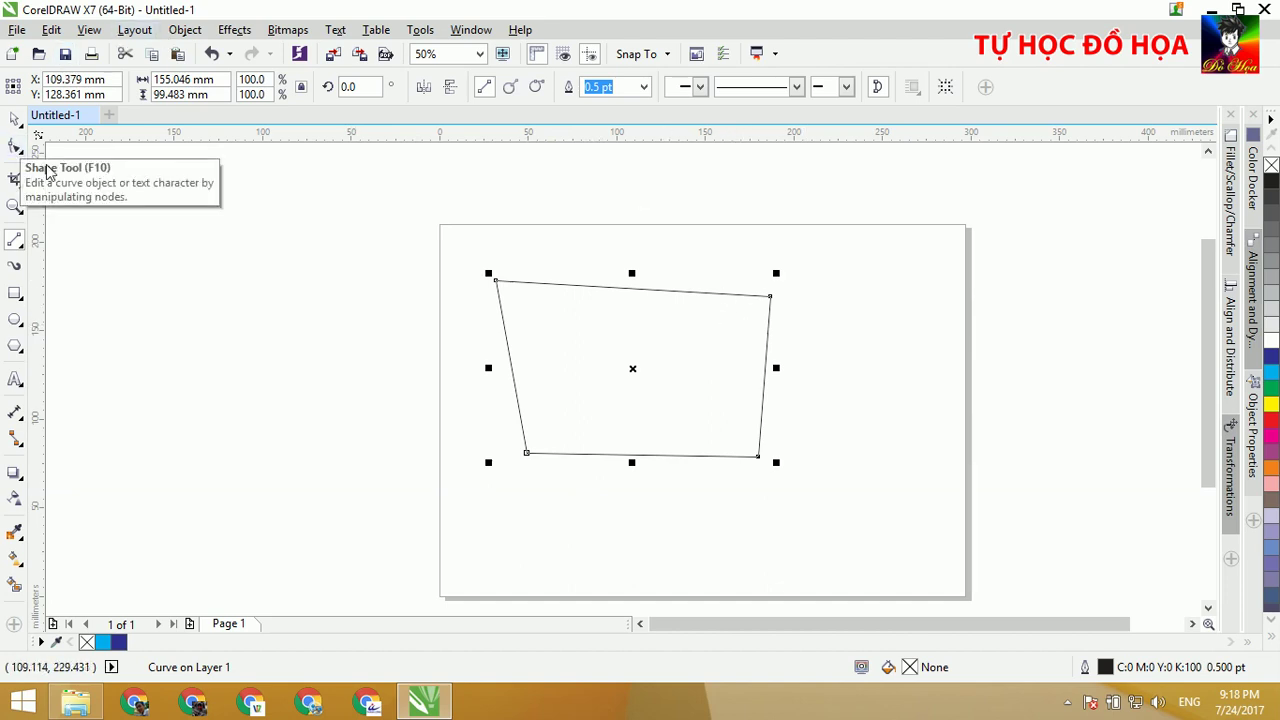
Convert the practice shape's upper side to a curve with the Shape tool and raise both control handles to arch it upward.
left_click(14, 147)
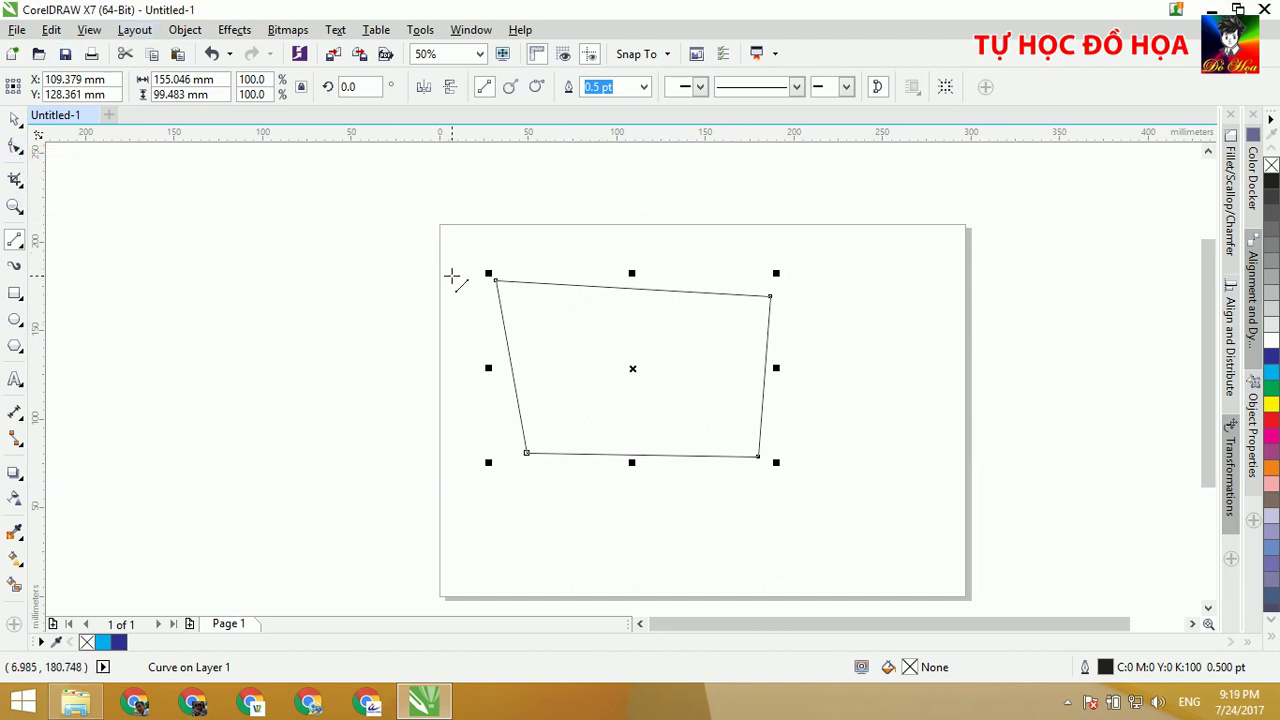
left_click(14, 147)
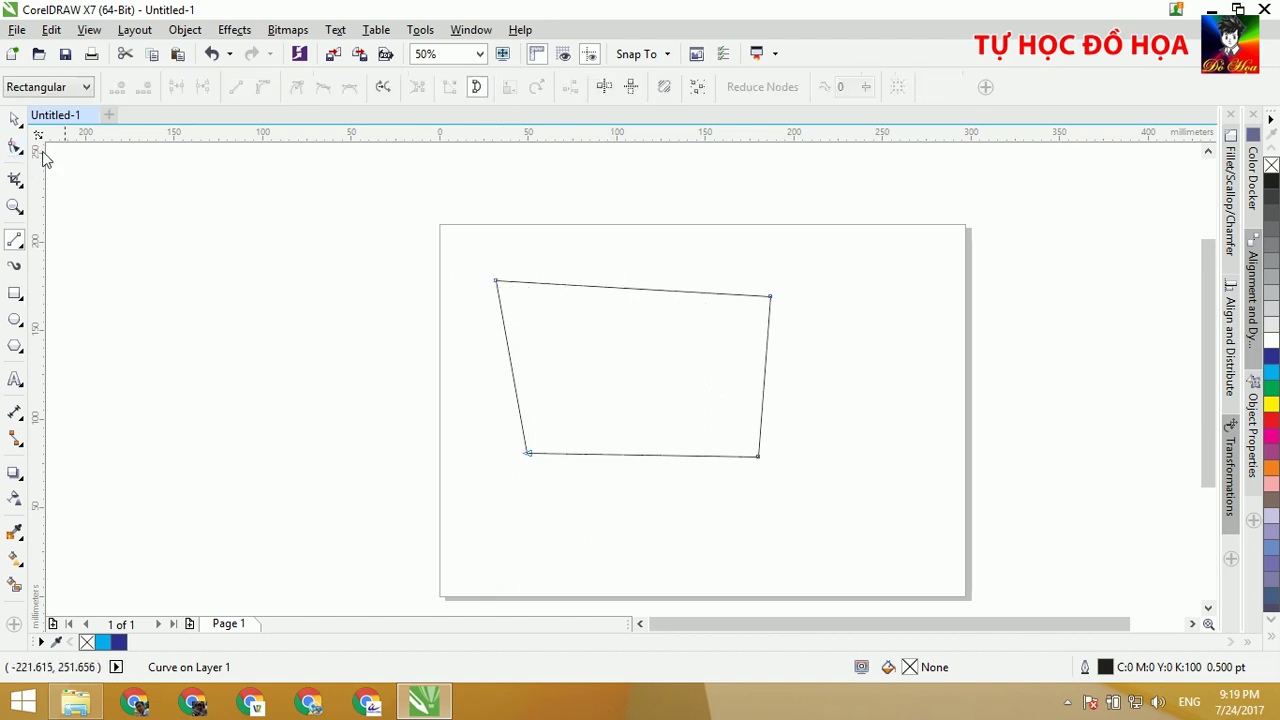
left_click(771, 296)
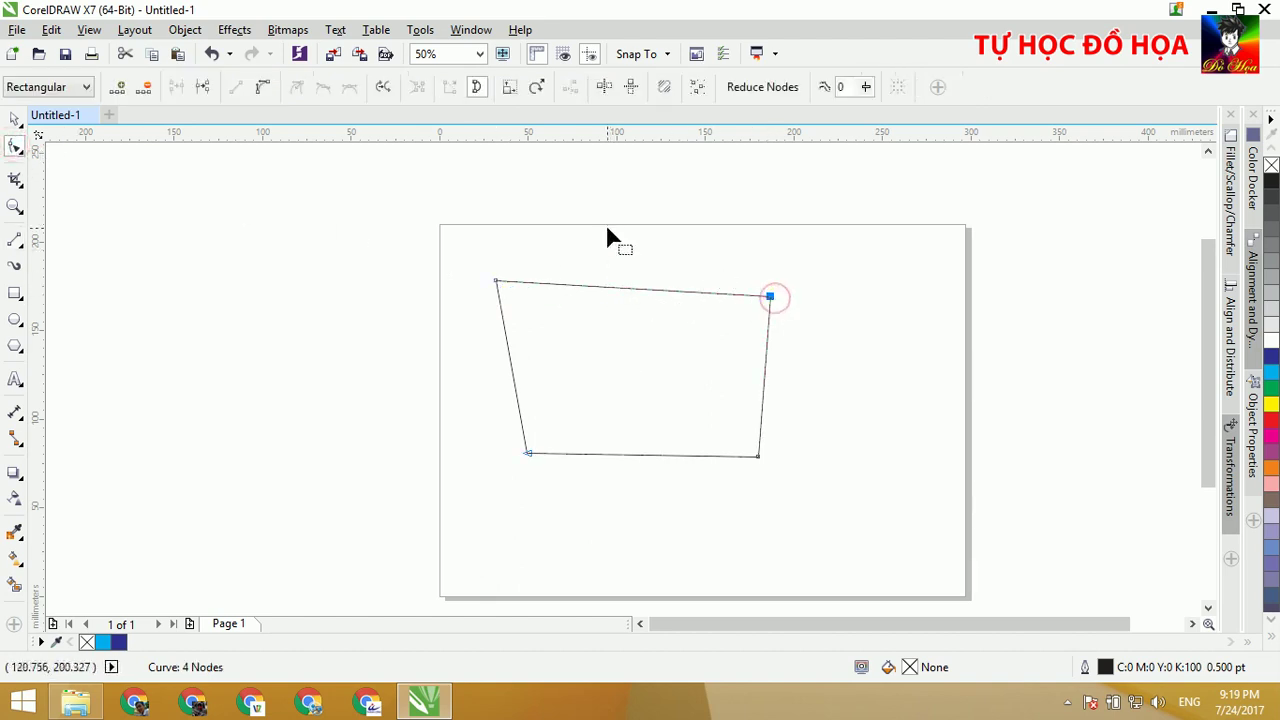
left_click(262, 88)
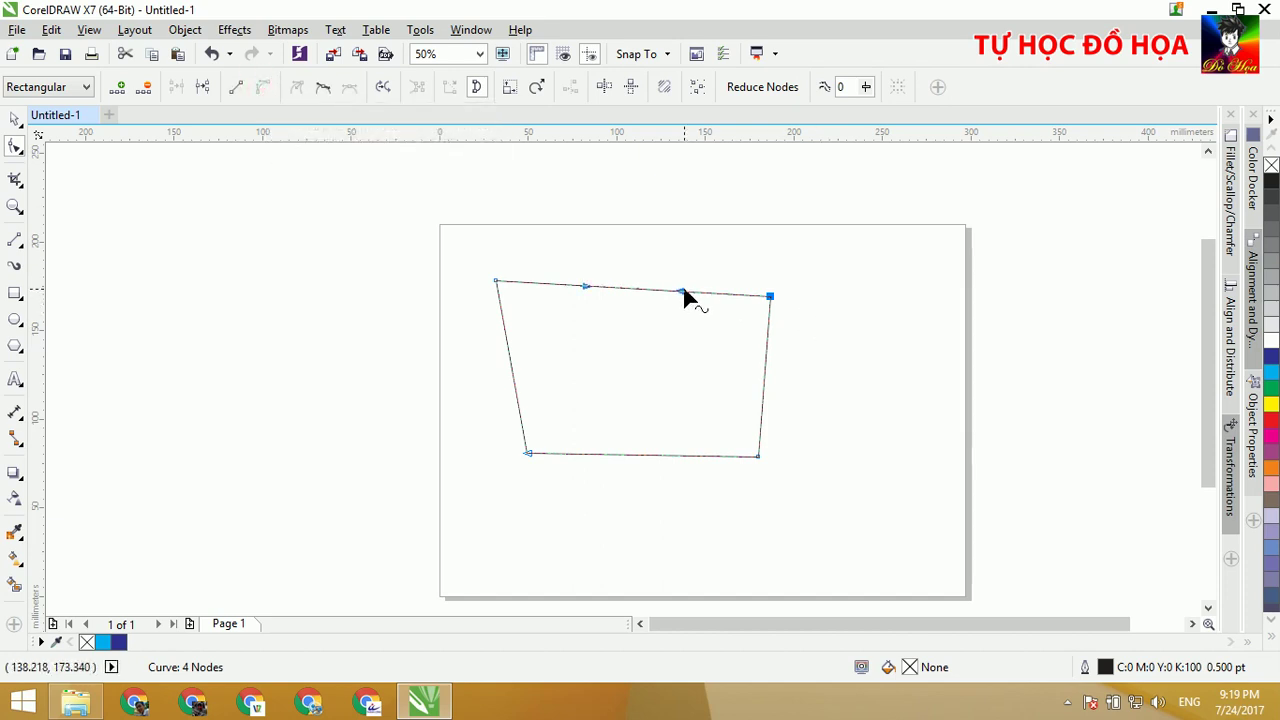
left_click_drag(680, 296, 686, 237)
left_click_drag(586, 287, 584, 231)
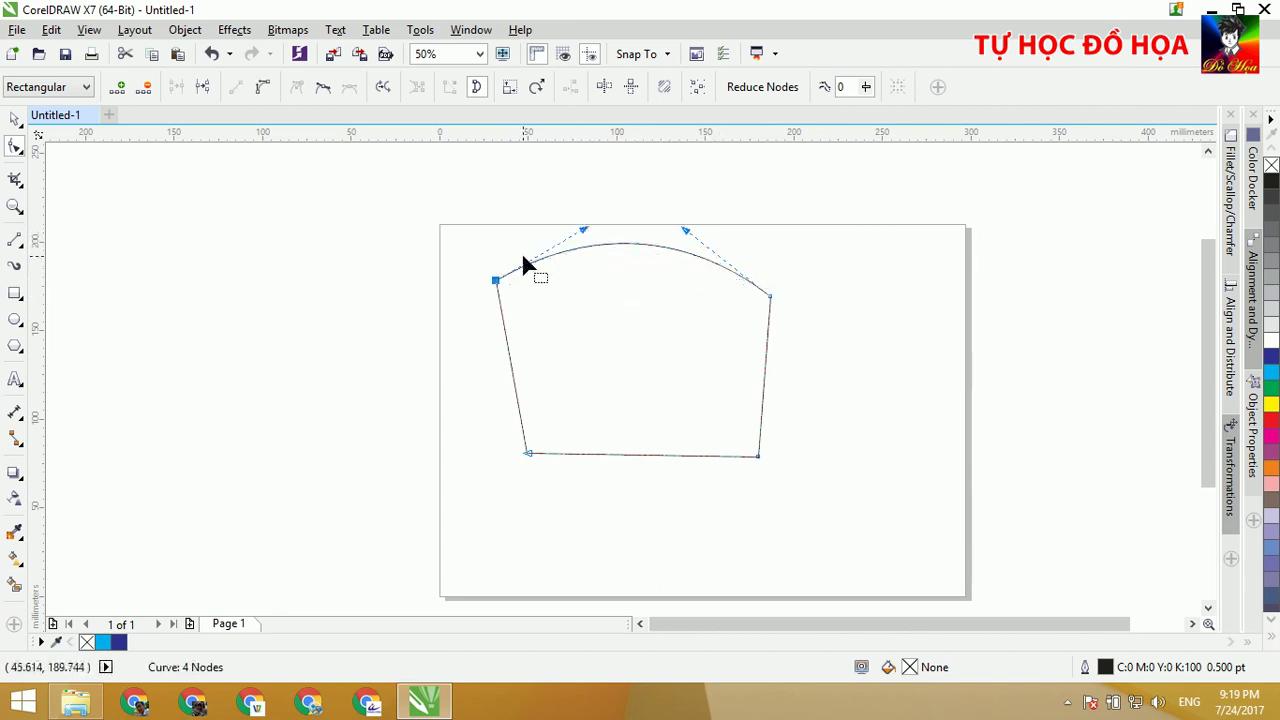
Round the practice shape's upper arc further with its control handles and bend its right side outward.
left_click_drag(686, 233, 715, 203)
left_click_drag(586, 235, 546, 214)
scroll(531, 194, "up", 1)
left_click_drag(718, 233, 742, 231)
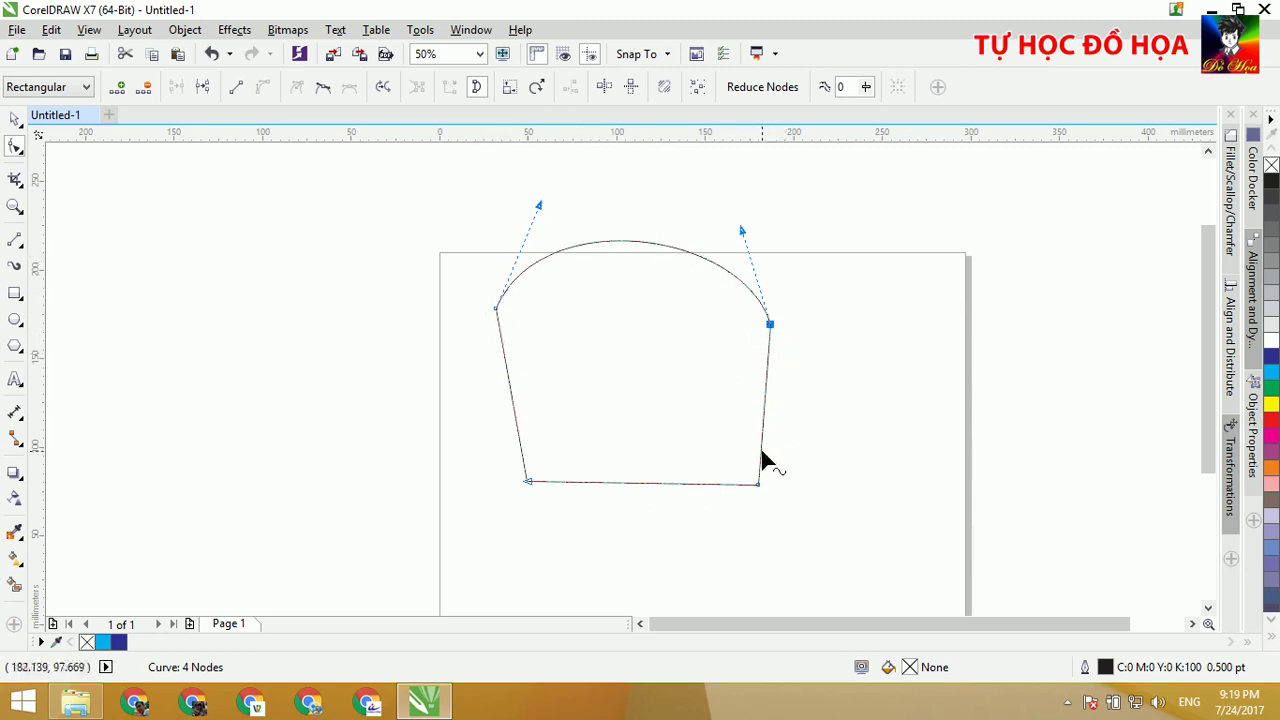
left_click_drag(757, 484, 828, 410)
Select the curved practice shape with the Pick tool and delete it.
key("space")
left_click(517, 286)
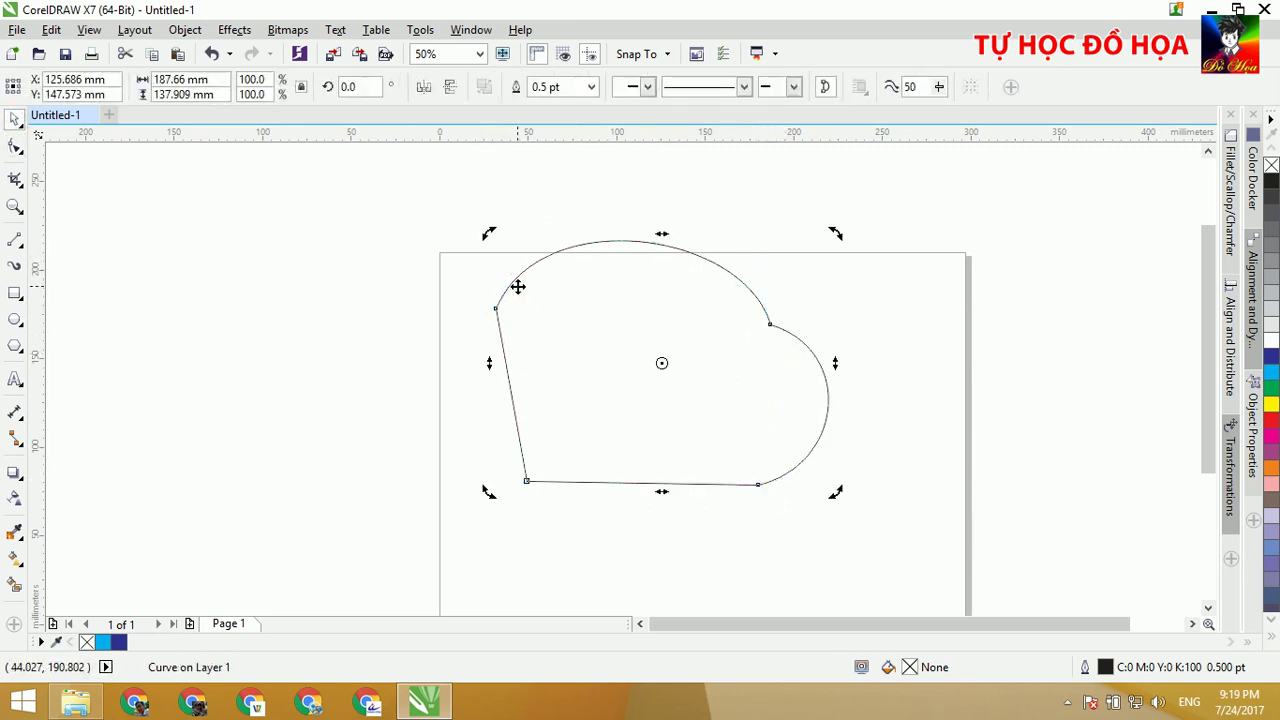
key("Delete")
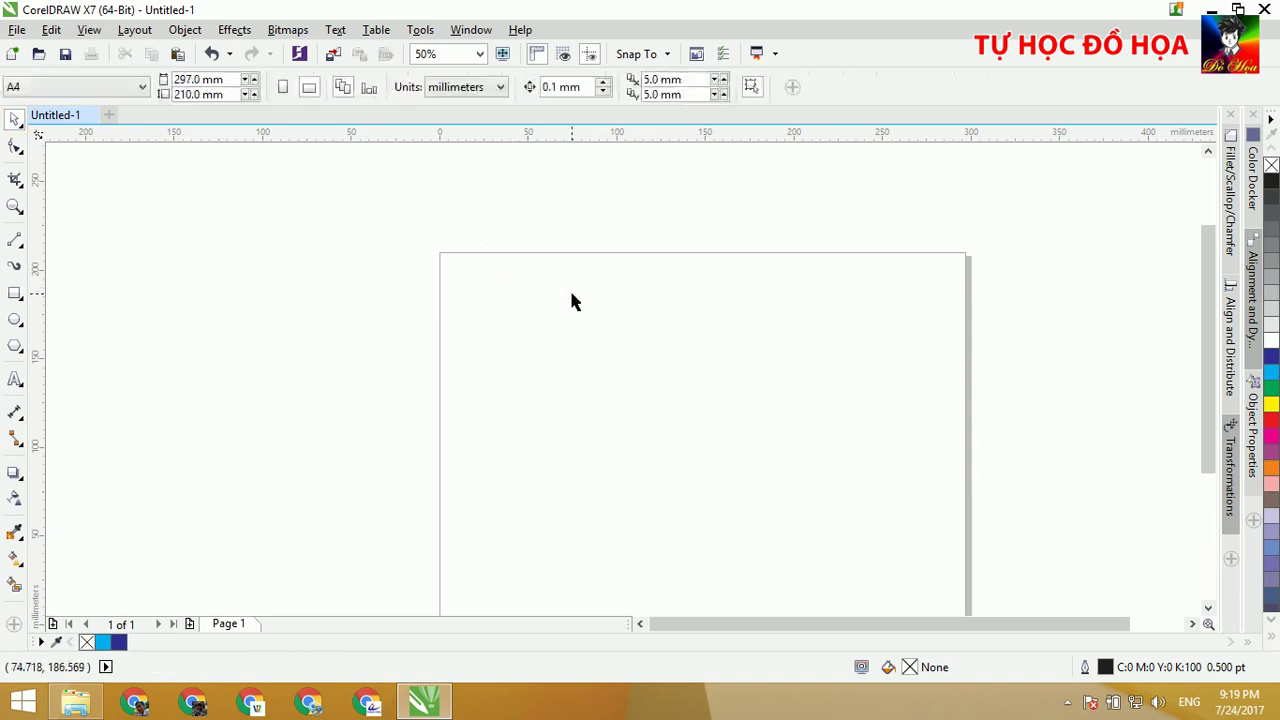
Import the Apple logo image from the file explorer into the drawing, lock it in place and deselect it.
left_click(76, 702)
left_click_drag(222, 232, 687, 410)
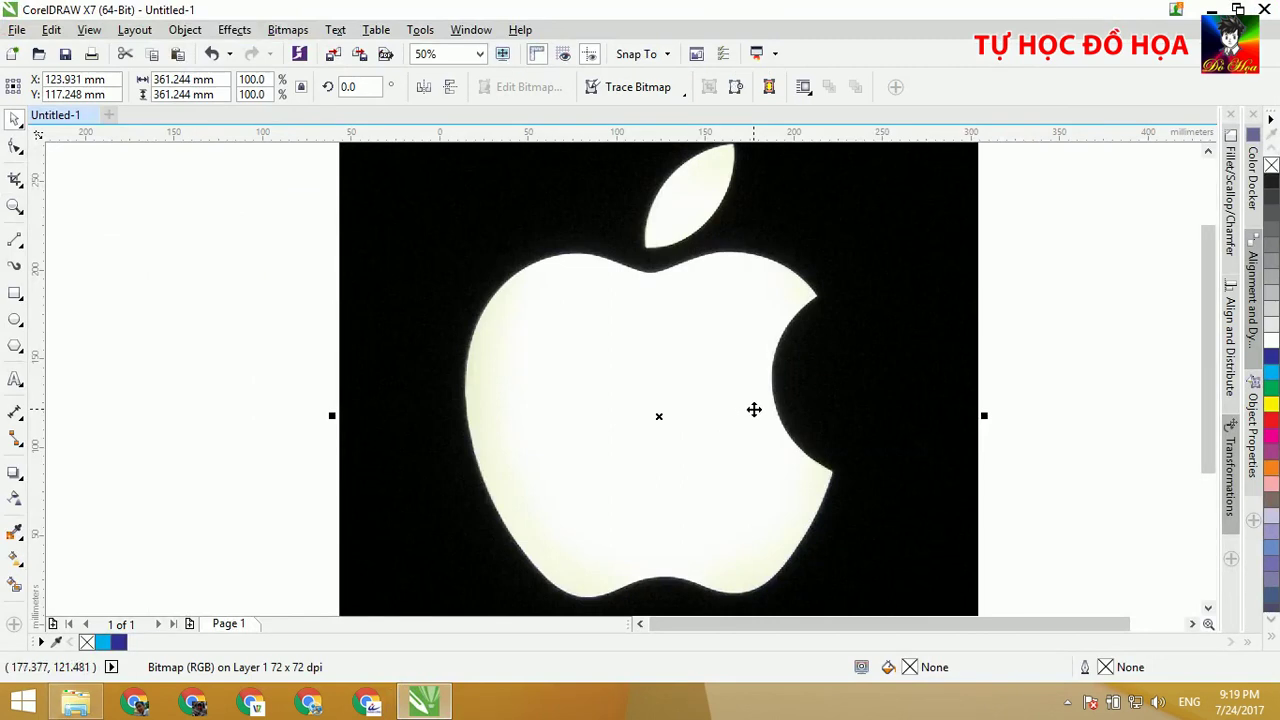
scroll(756, 410, "down", 1)
right_click(760, 415)
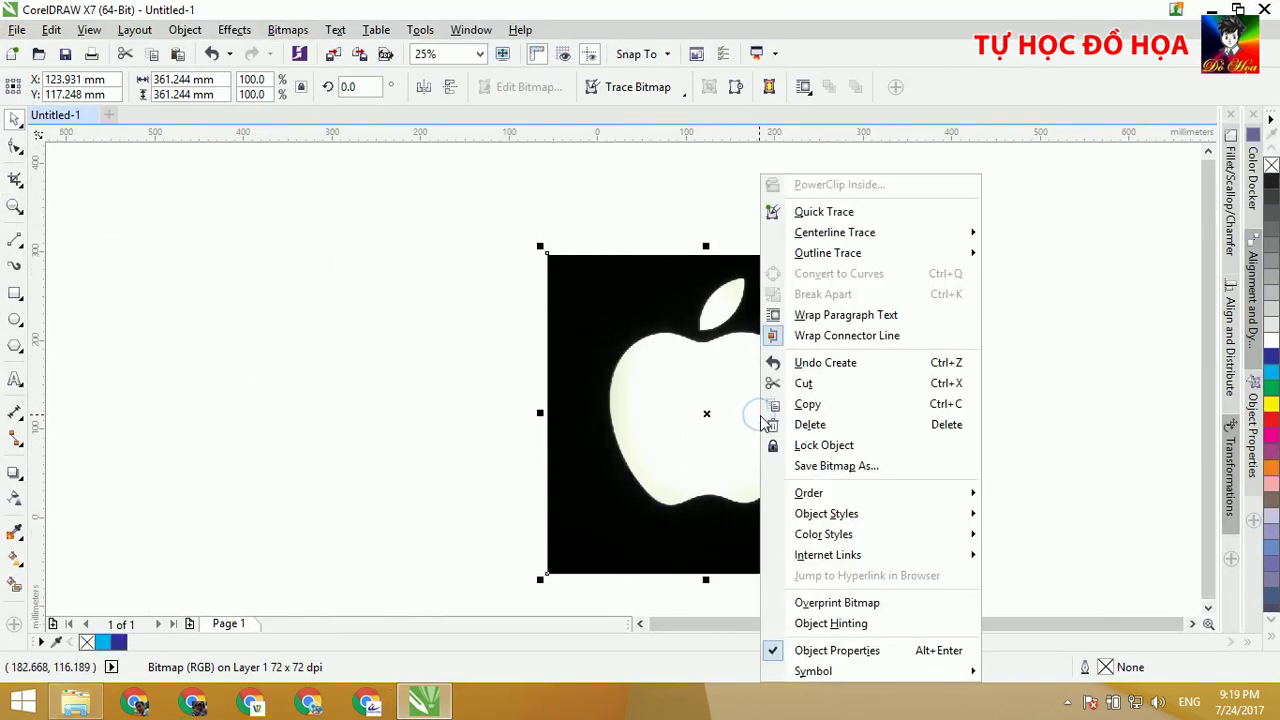
left_click(821, 452)
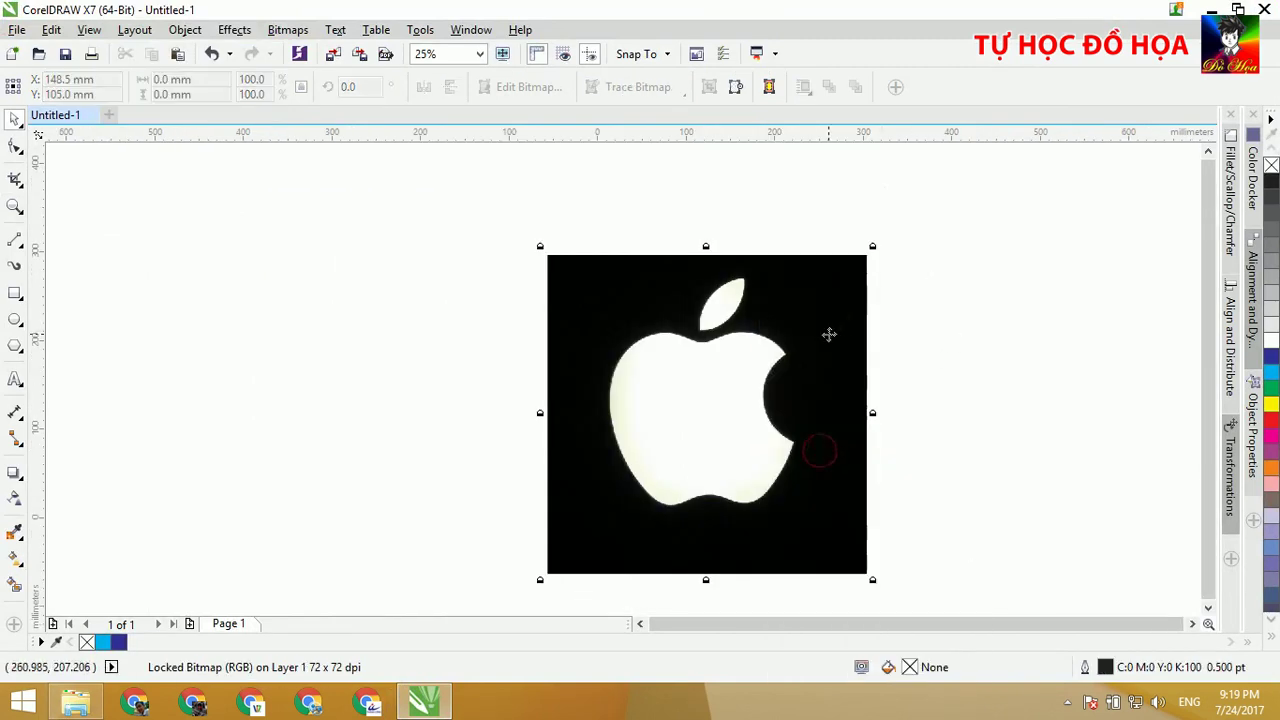
left_click(949, 363)
Examine the Apple logo's contour around the upper dip, bite, base and leaf to plan where the tracing nodes go.
scroll(733, 404, "up", 1)
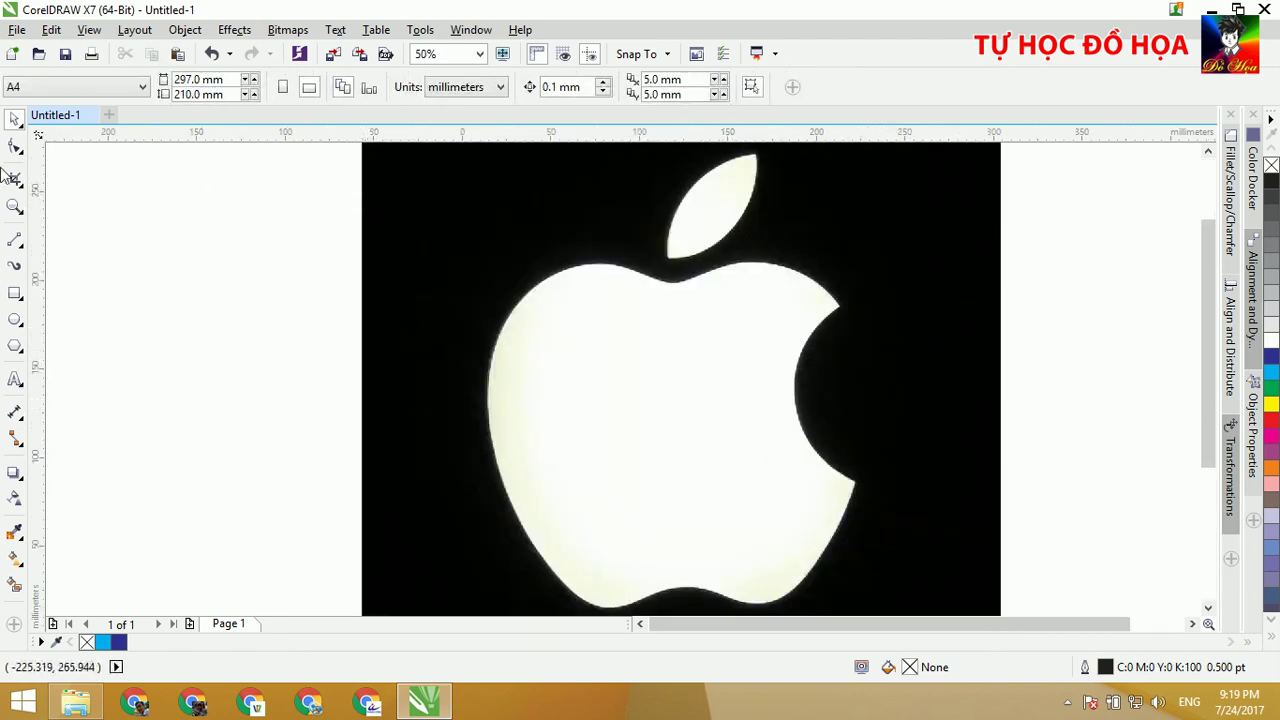
scroll(711, 310, "up", 1)
scroll(711, 310, "down", 1)
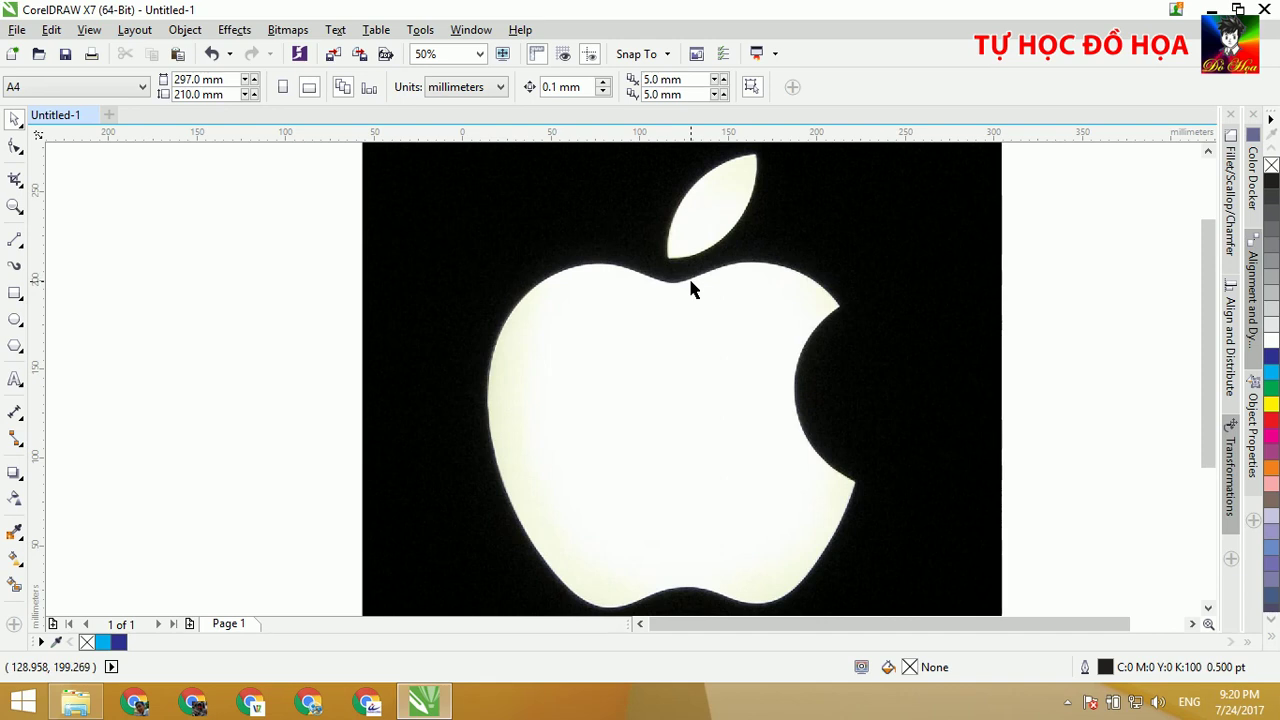
scroll(690, 289, "up", 2)
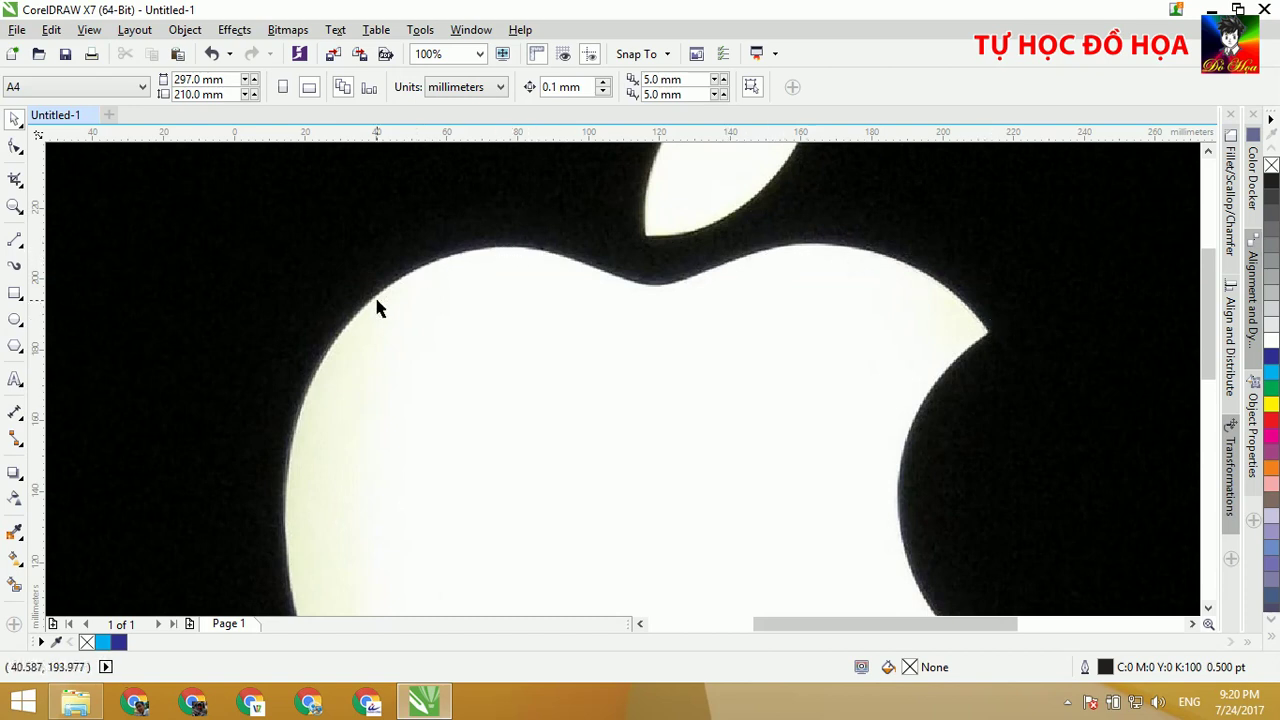
scroll(619, 302, "down", 5)
scroll(624, 336, "up", 2)
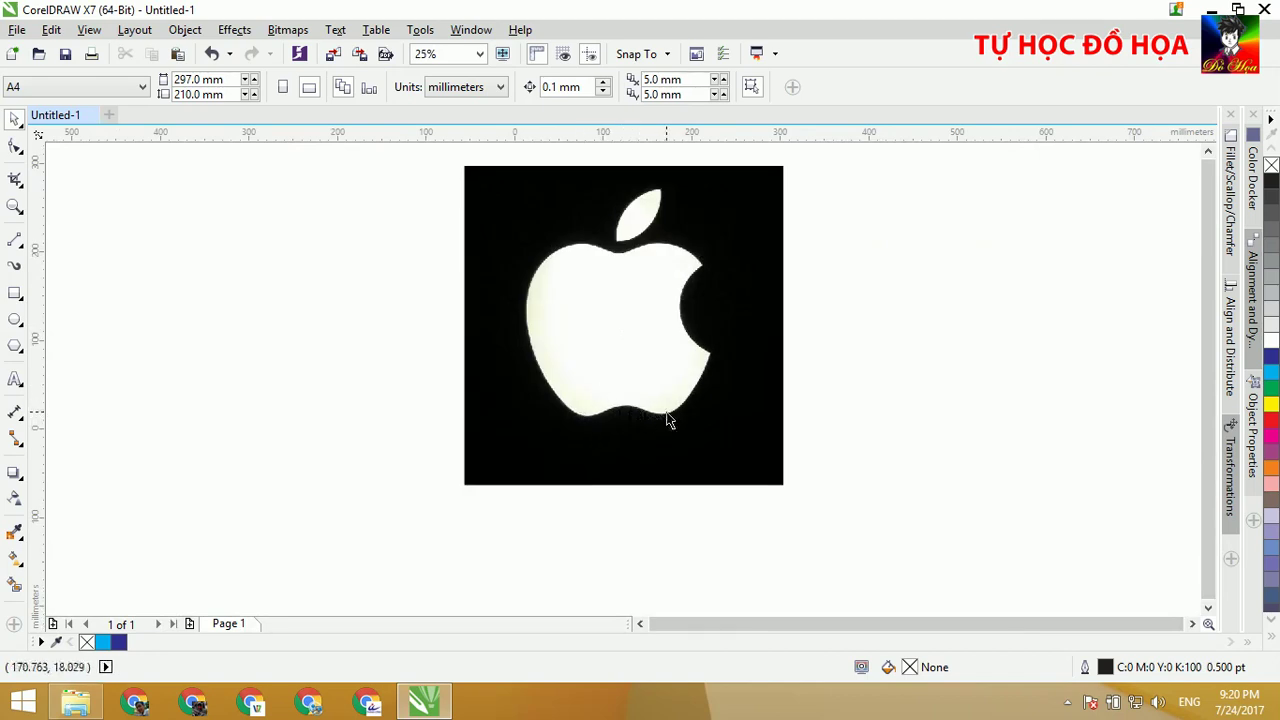
scroll(660, 414, "up", 1)
left_click_drag(611, 230, 657, 343)
scroll(621, 293, "up", 1)
scroll(622, 294, "down", 1)
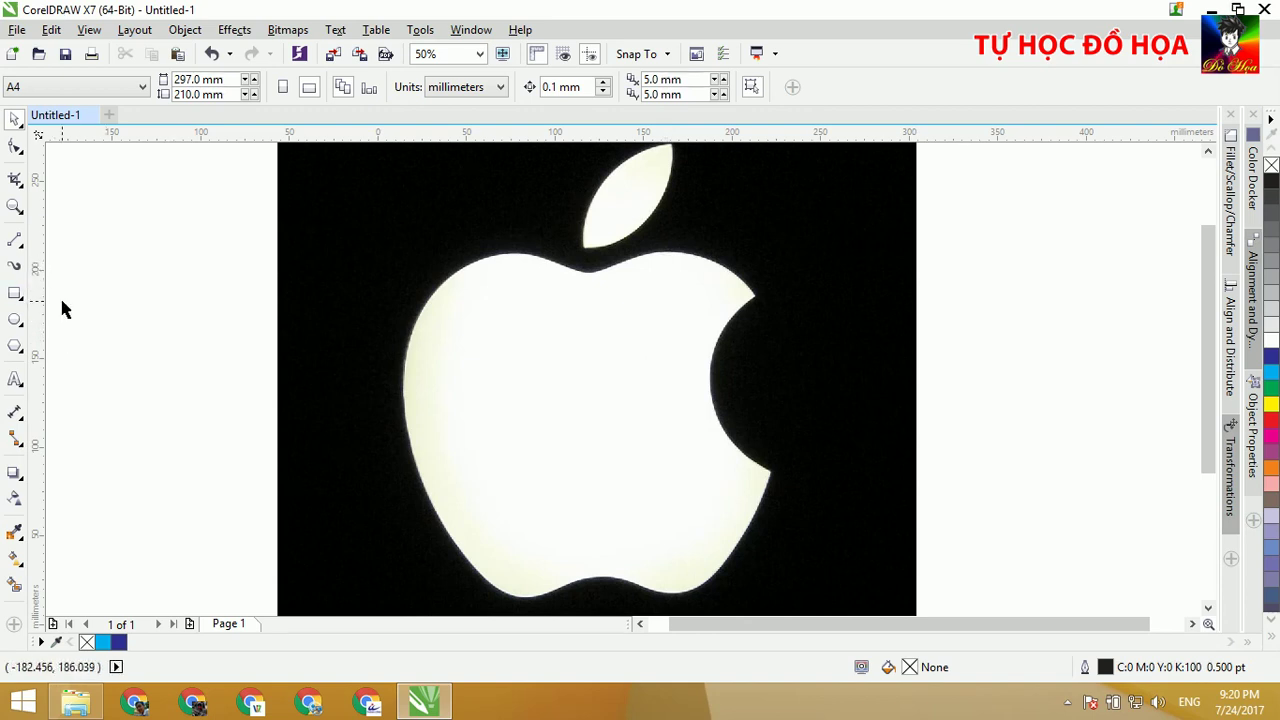
scroll(64, 305, "up", 1)
left_click_drag(1011, 385, 543, 446)
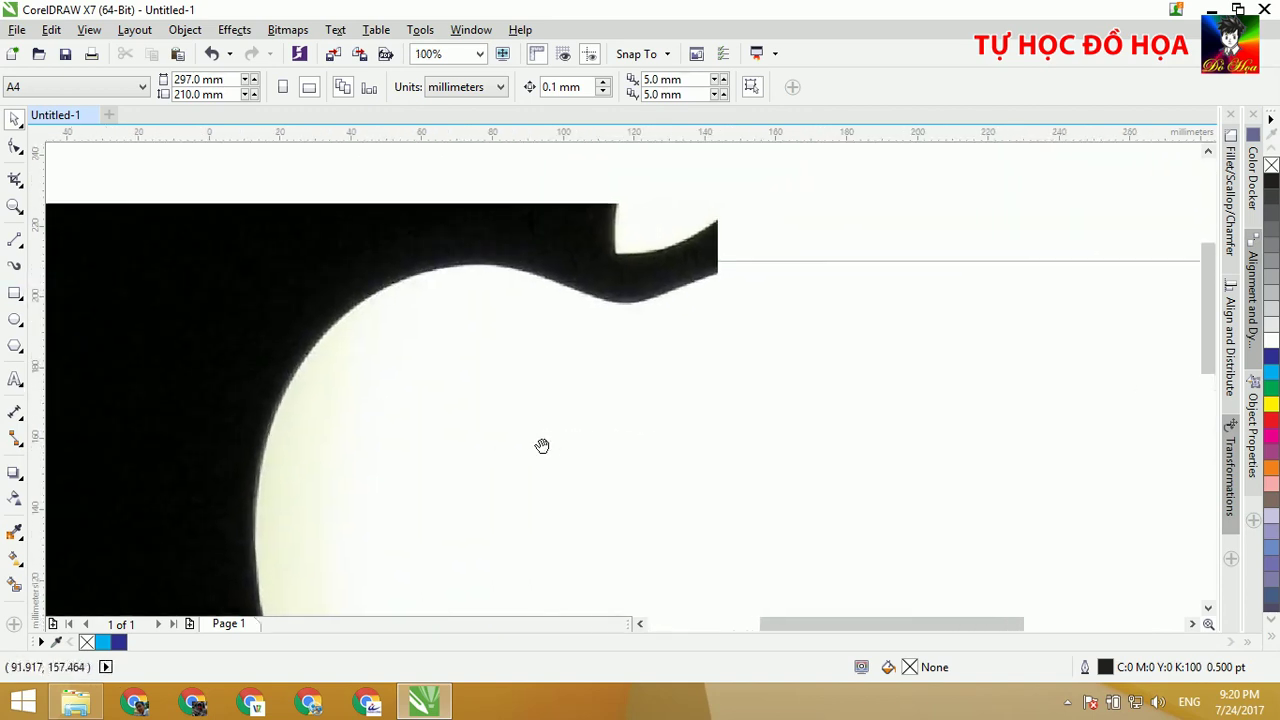
Draw connected 2-Point Lines from the apple's upper dip over the right lobe to the bite's upper and lower tips.
left_click(16, 243)
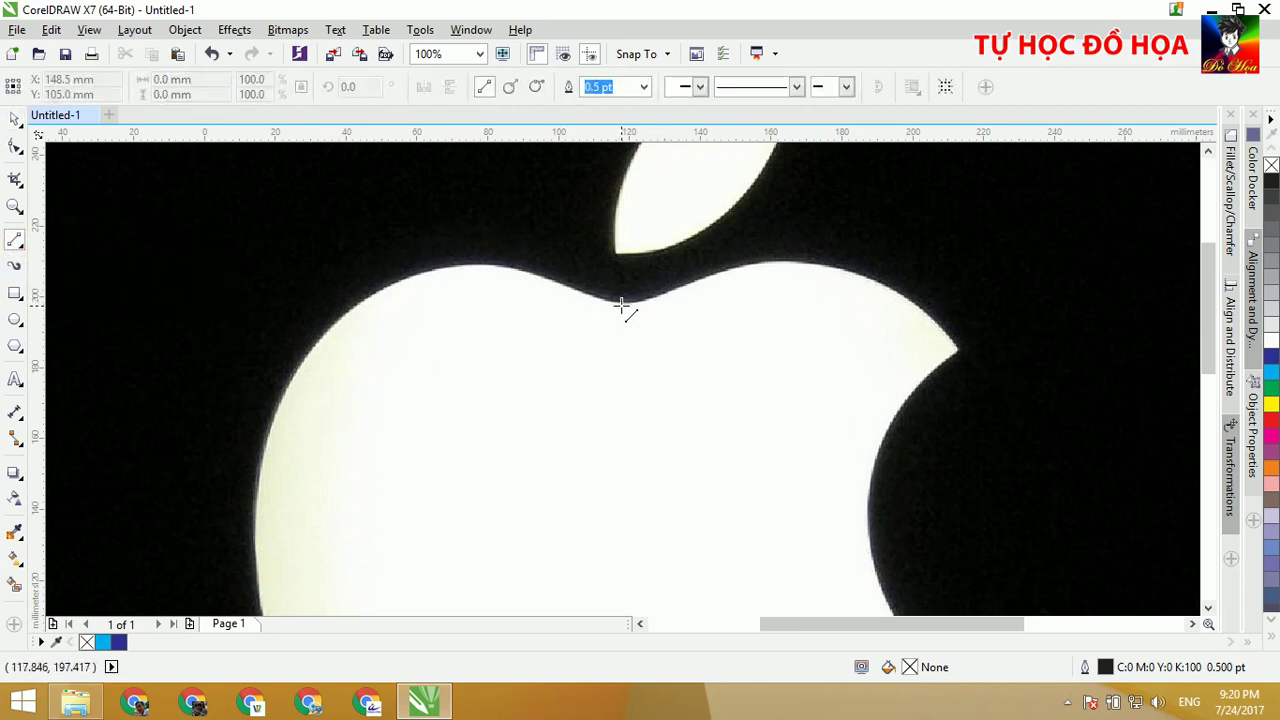
left_click_drag(621, 303, 799, 264)
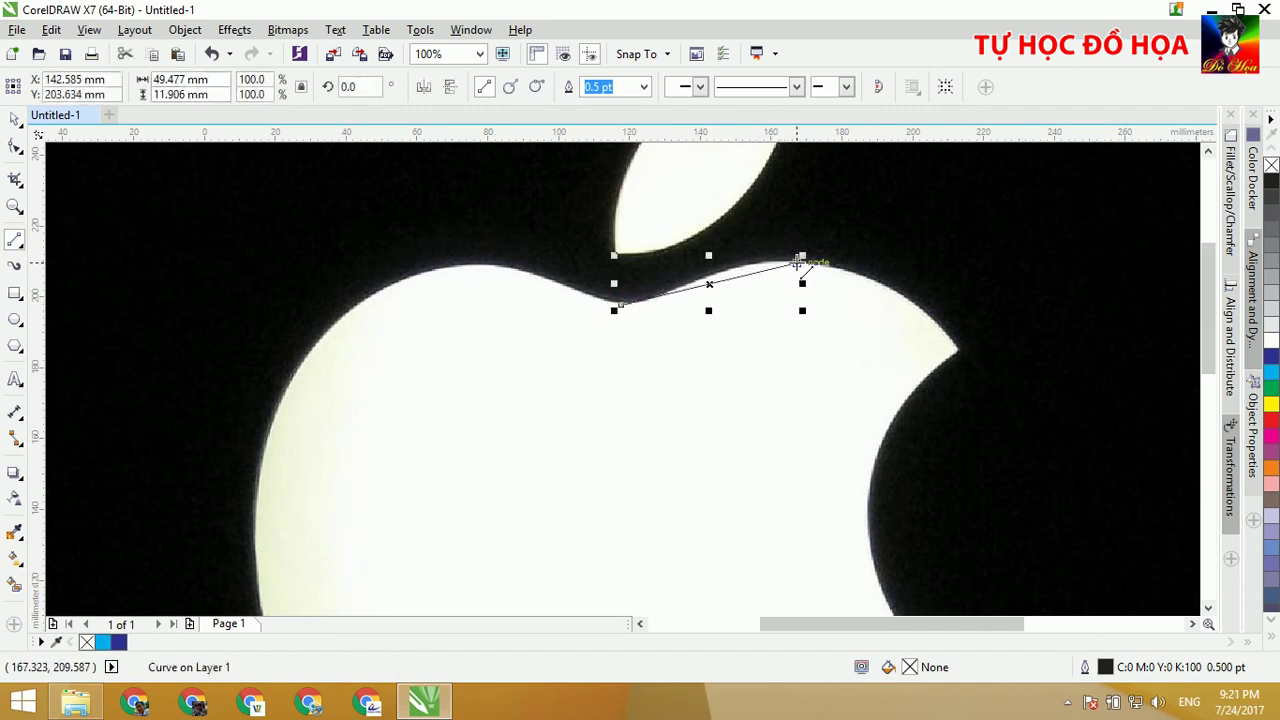
left_click_drag(802, 265, 717, 257)
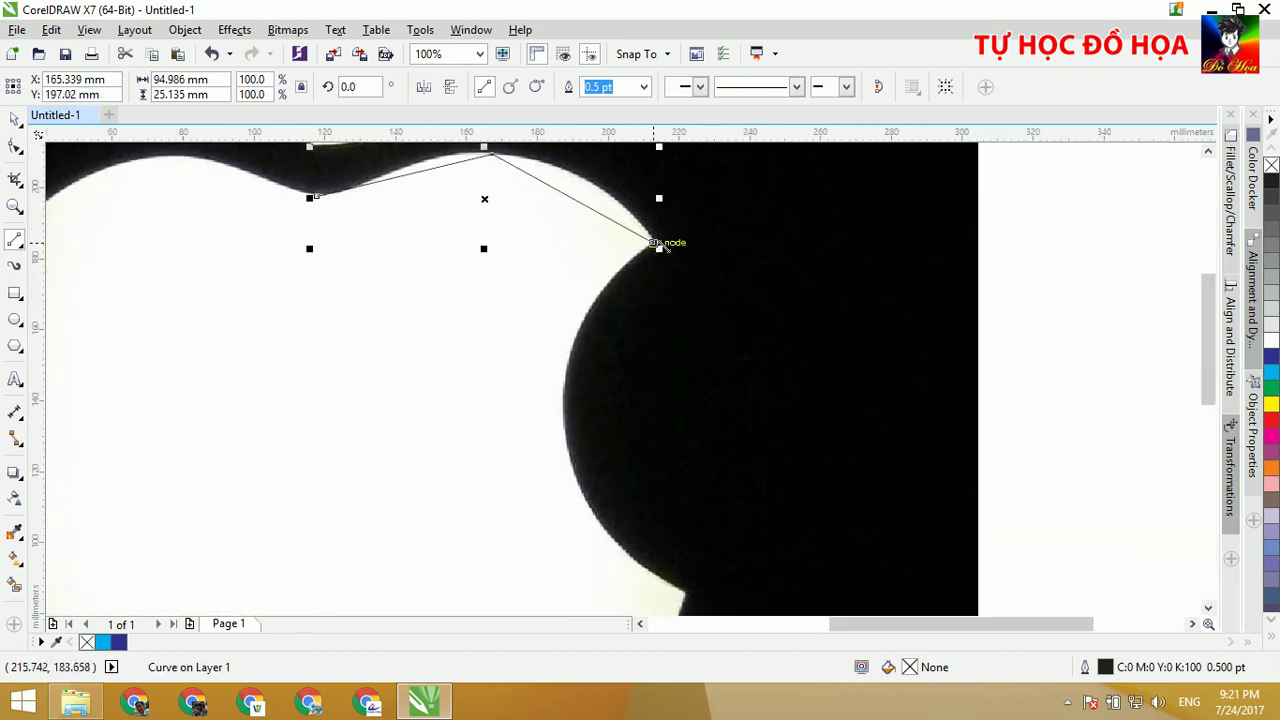
left_click_drag(652, 243, 684, 595)
scroll(840, 309, "down", 1)
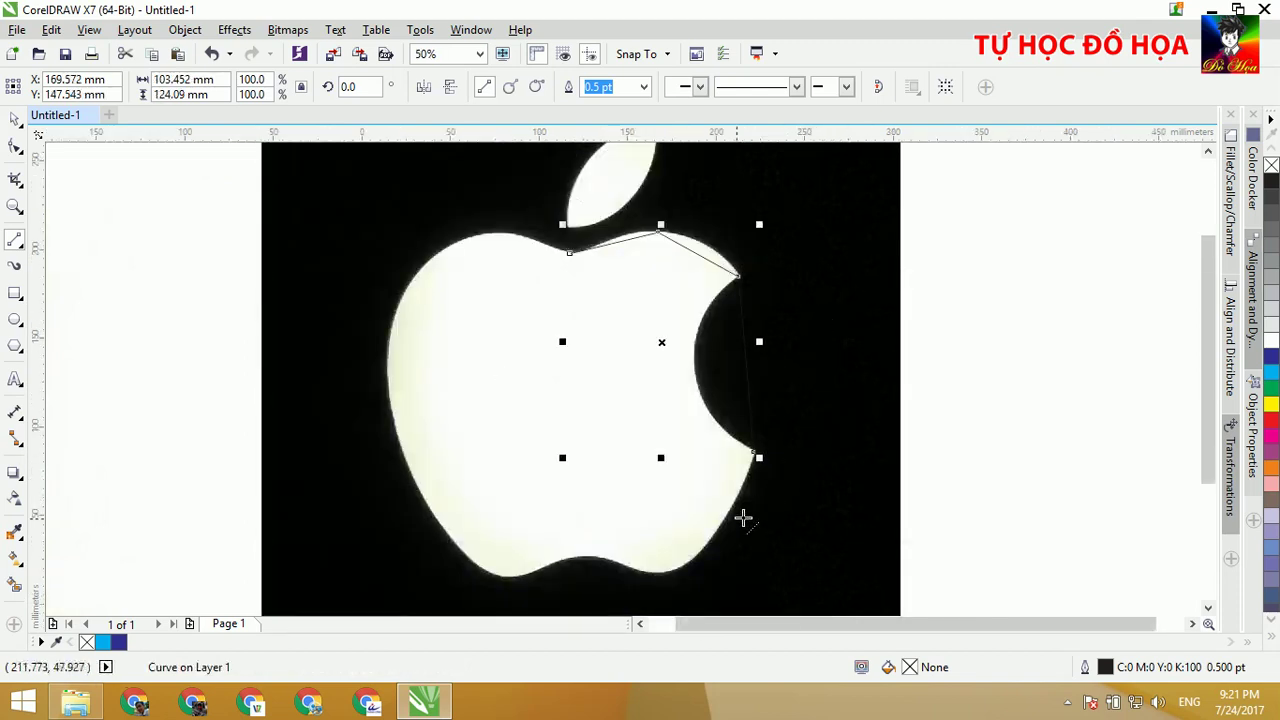
Continue the lines around the base and left side back to the upper dip, closing an outline about 206 by 195 mm.
left_click_drag(756, 453, 655, 566)
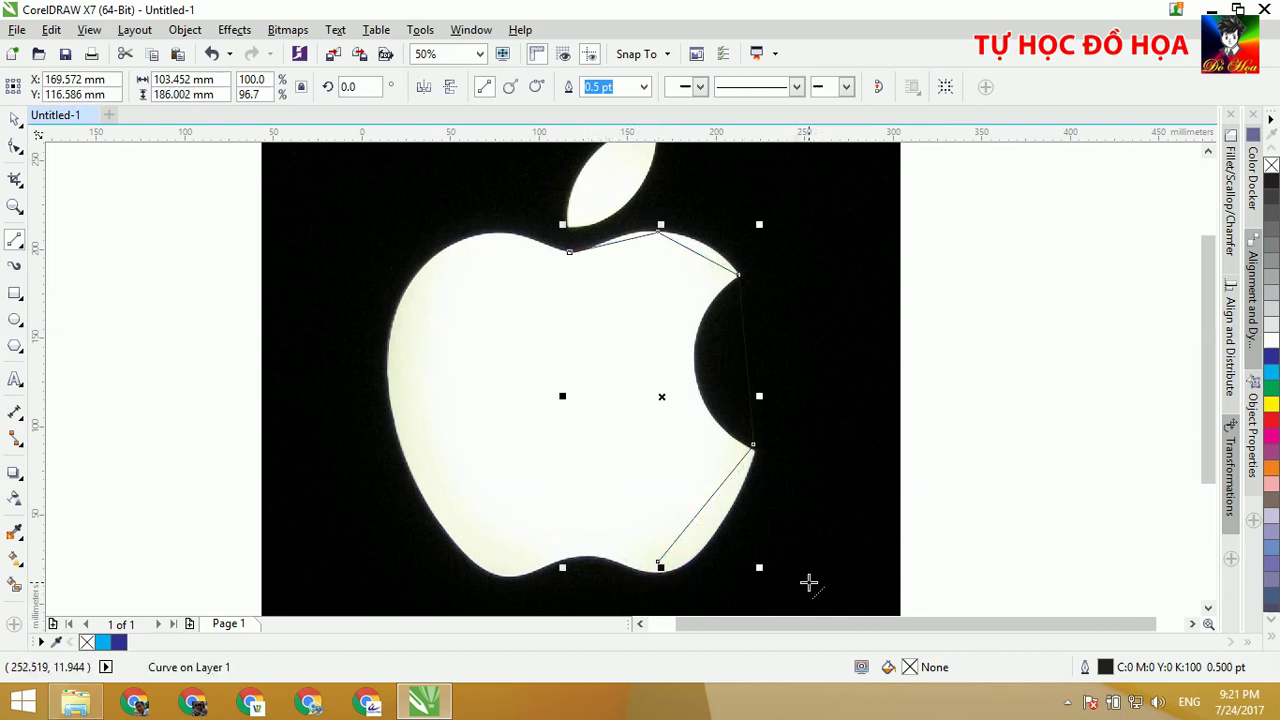
key("ctrl+z")
left_click_drag(660, 574, 570, 252)
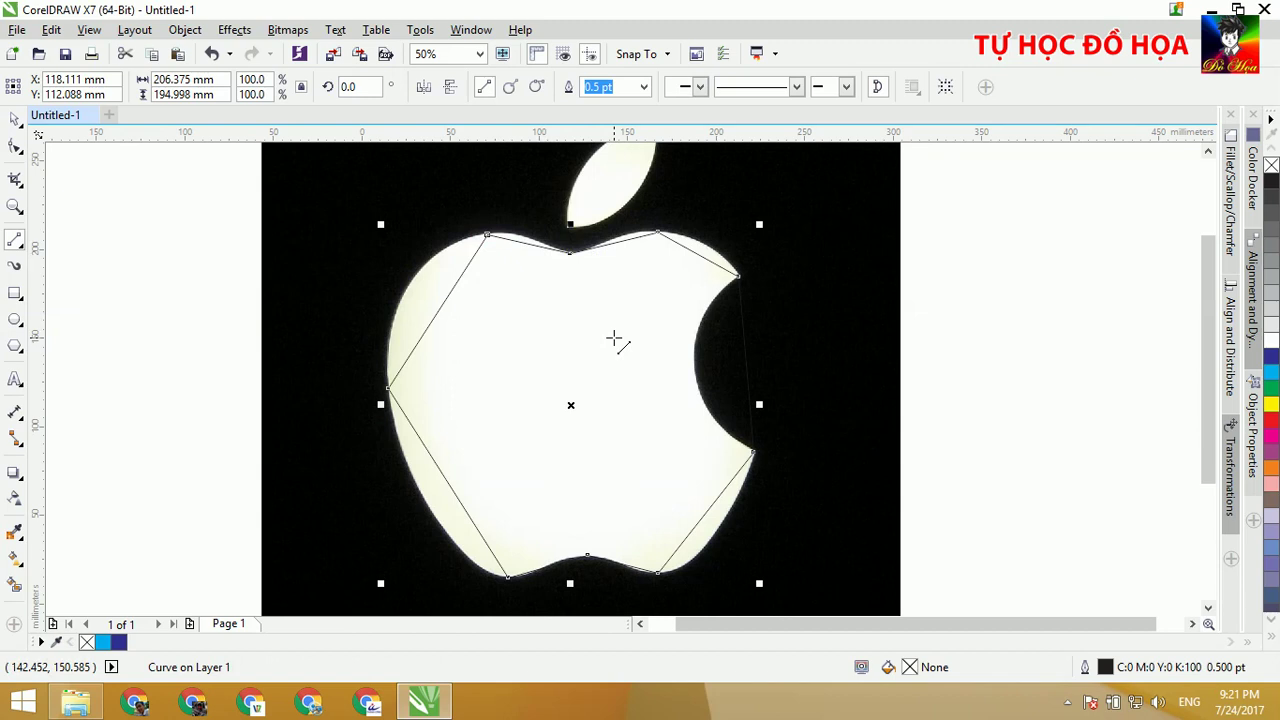
Trace the leaf with a closed three-line shape about 49 by 58 mm, with nodes at both tips and on its right edge.
left_click_drag(703, 323, 644, 412)
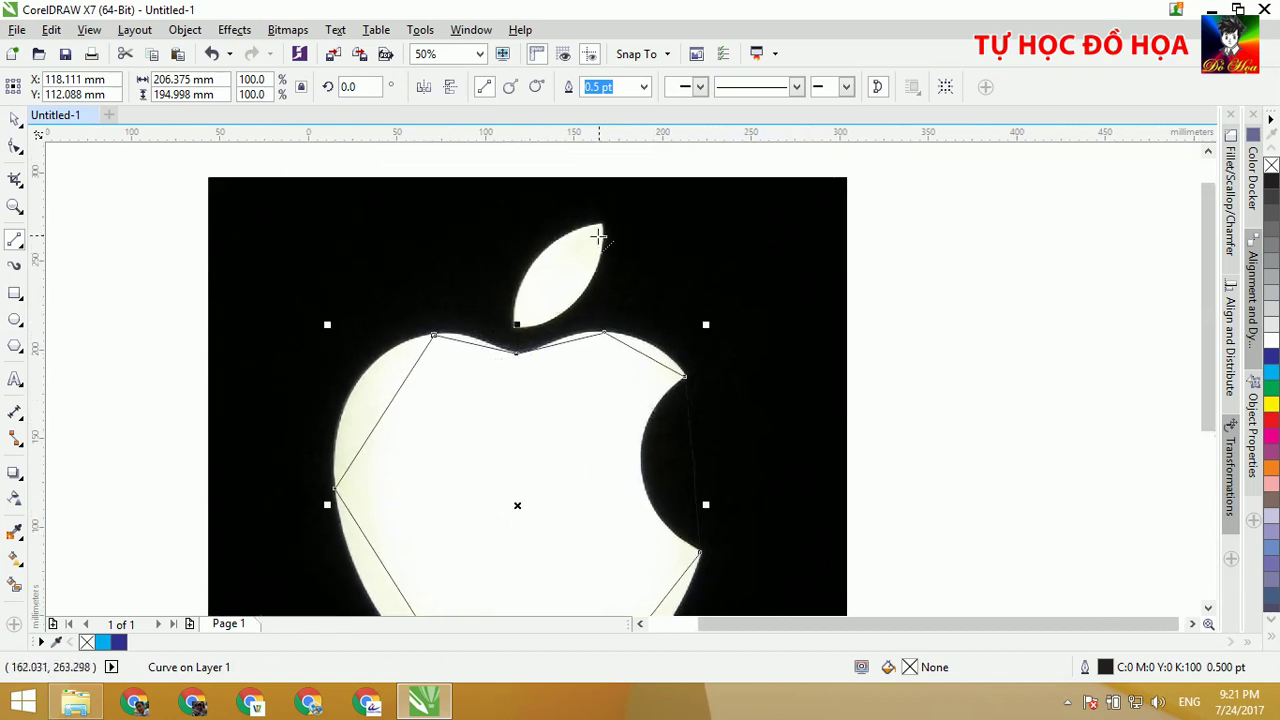
left_click_drag(601, 224, 514, 328)
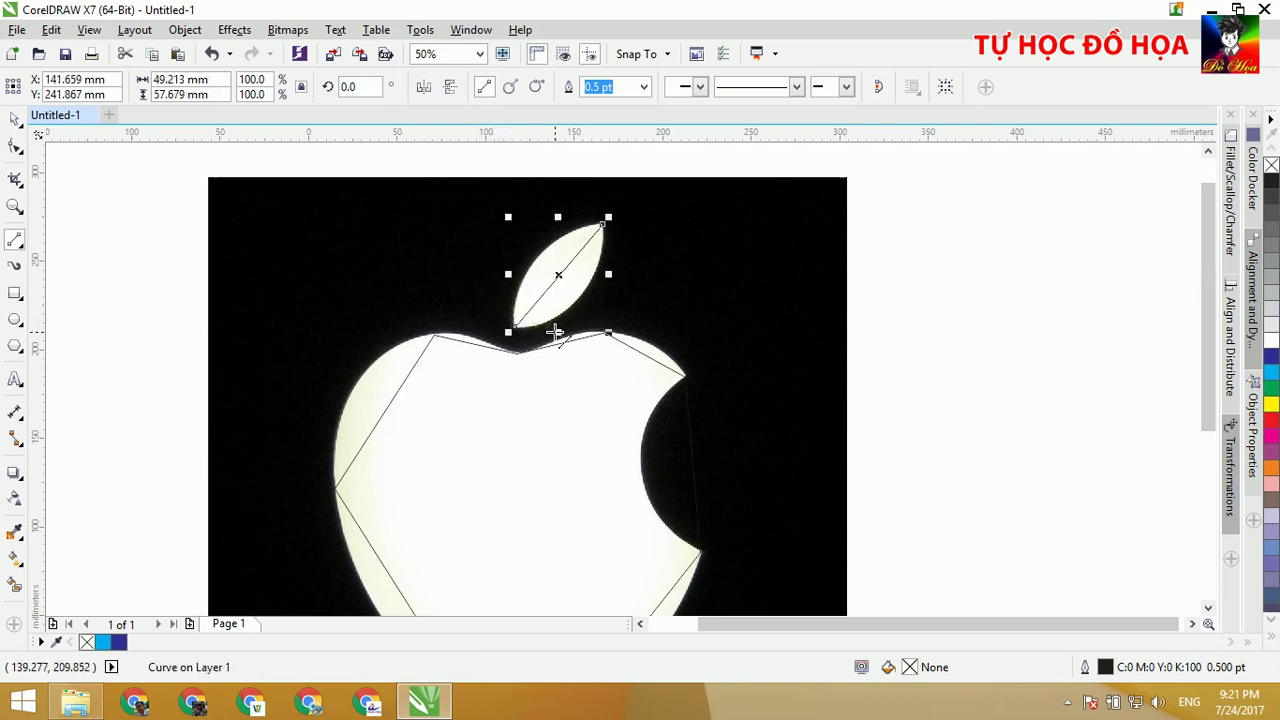
scroll(555, 334, "up", 2)
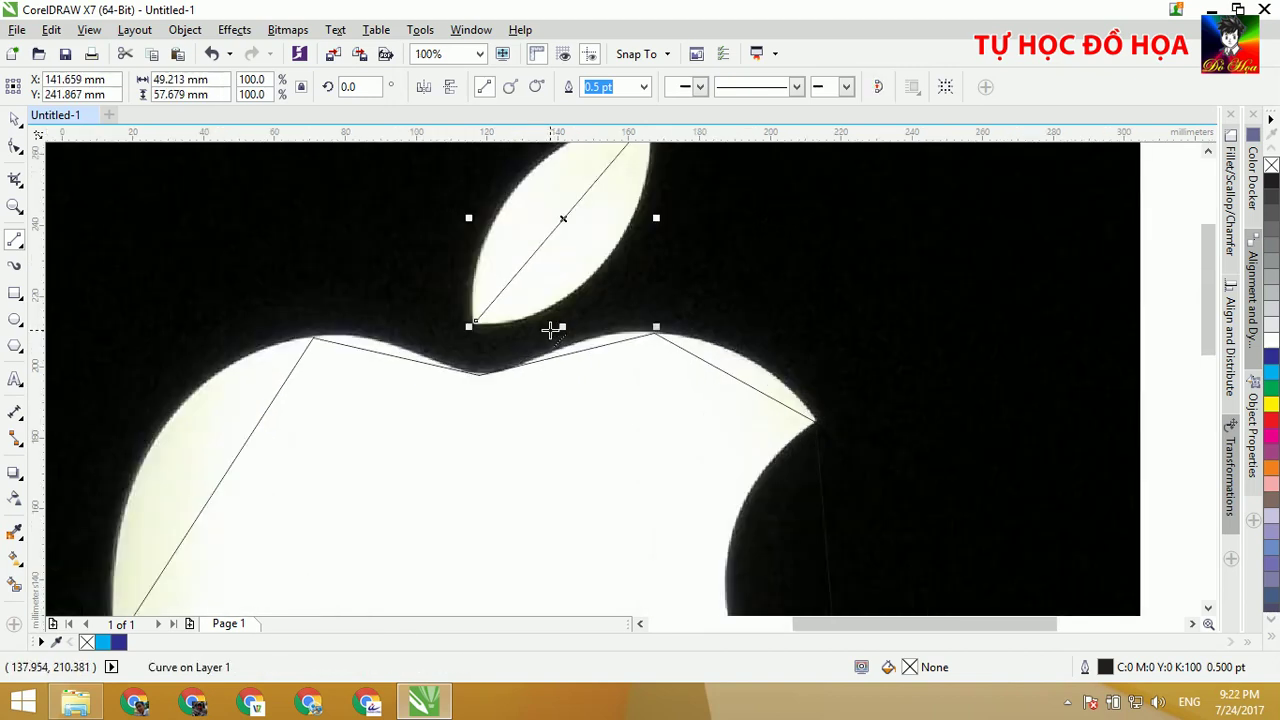
scroll(599, 243, "down", 2)
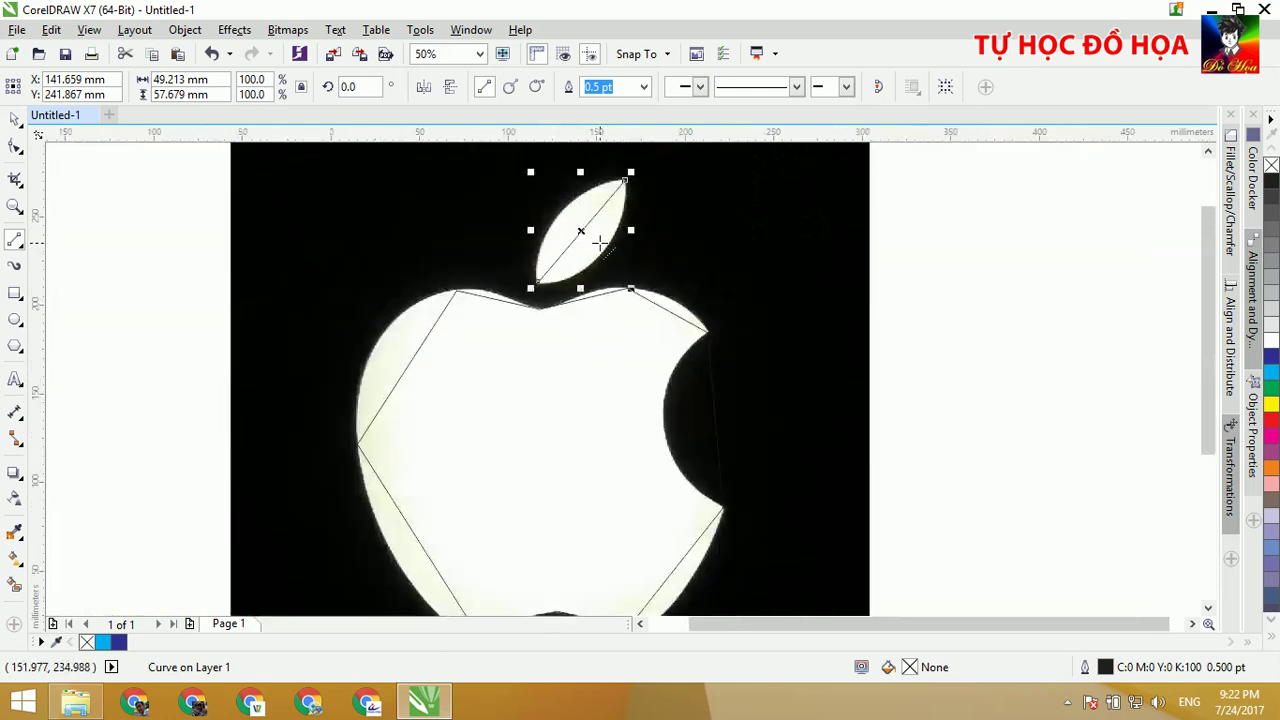
left_click_drag(538, 283, 620, 182)
left_click(623, 181)
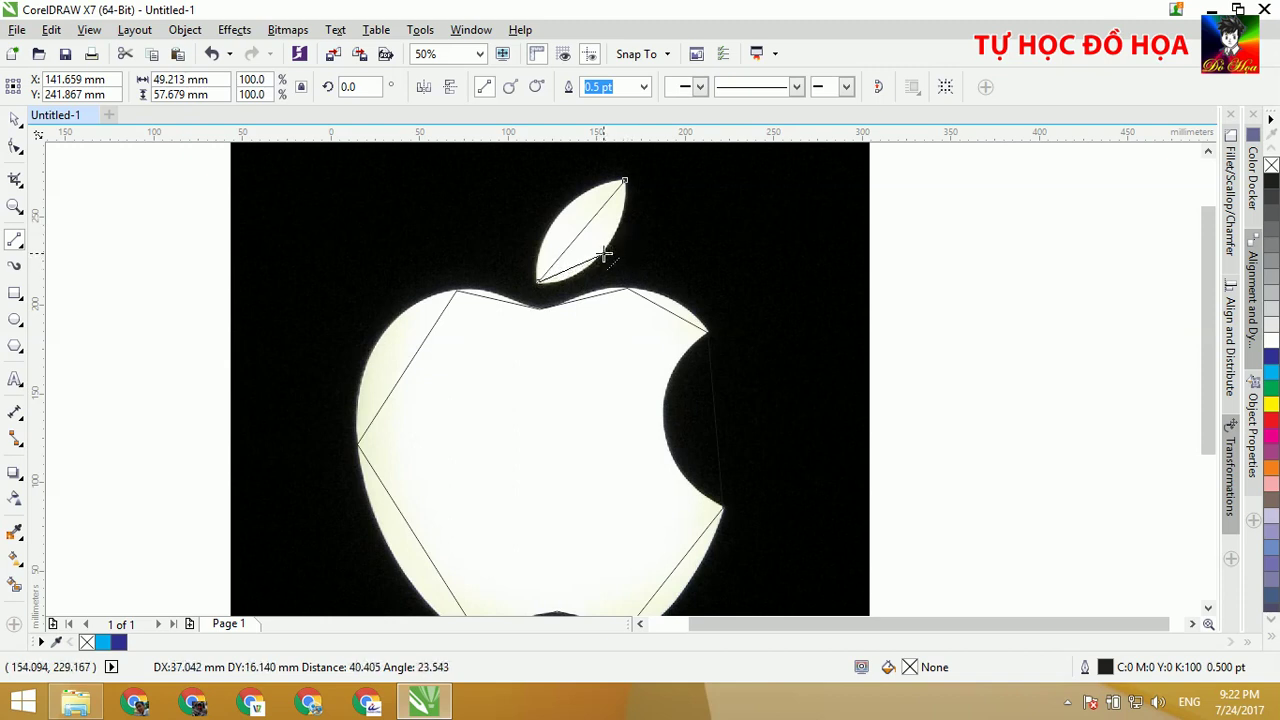
double_click(607, 244)
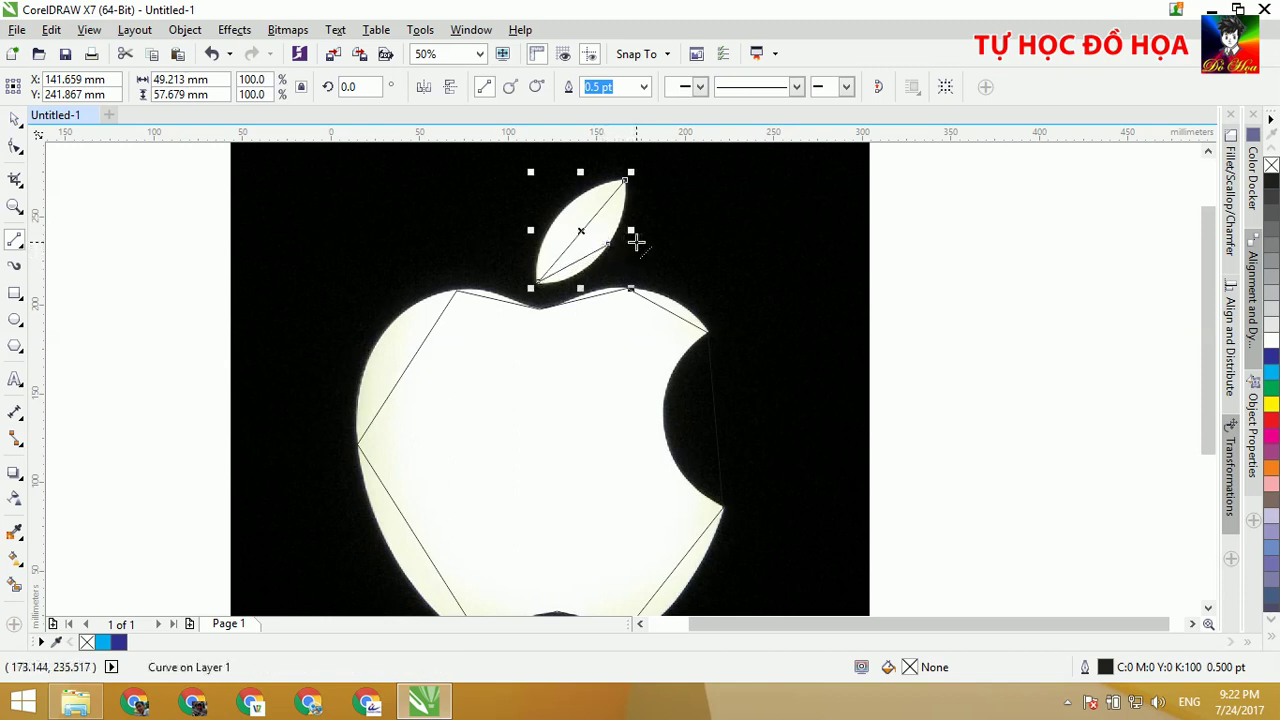
left_click(607, 244)
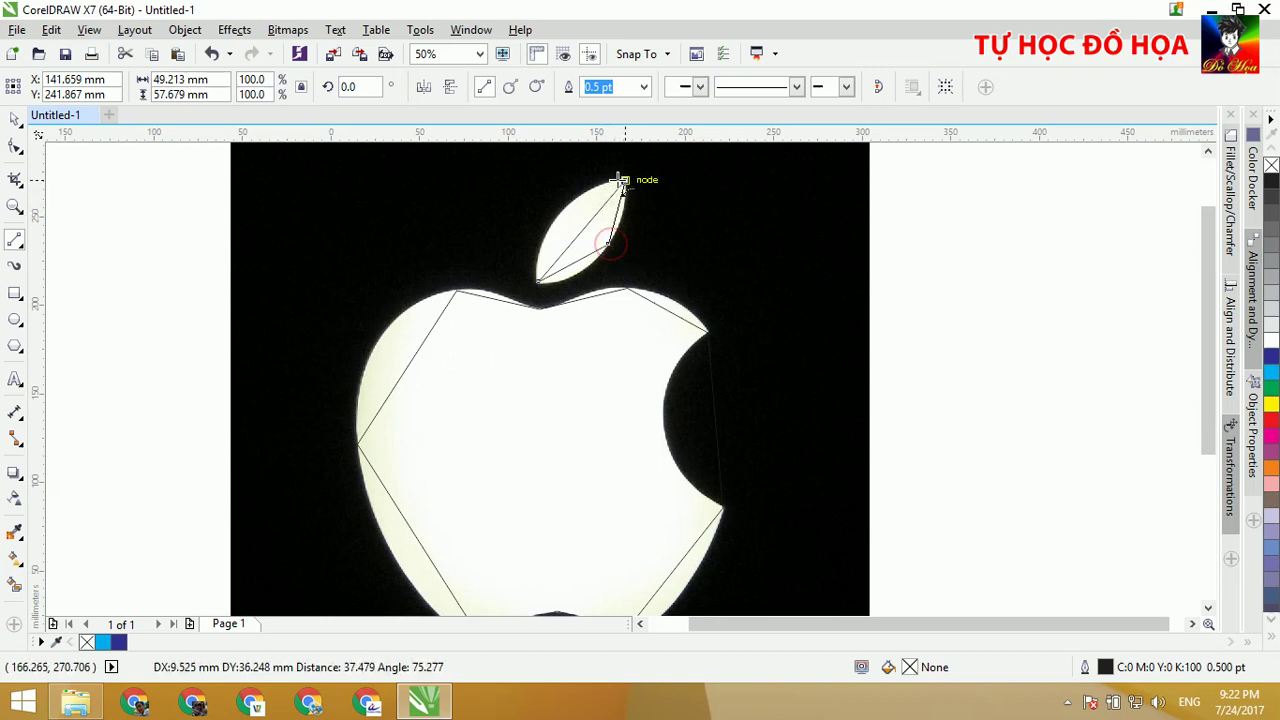
left_click(623, 181)
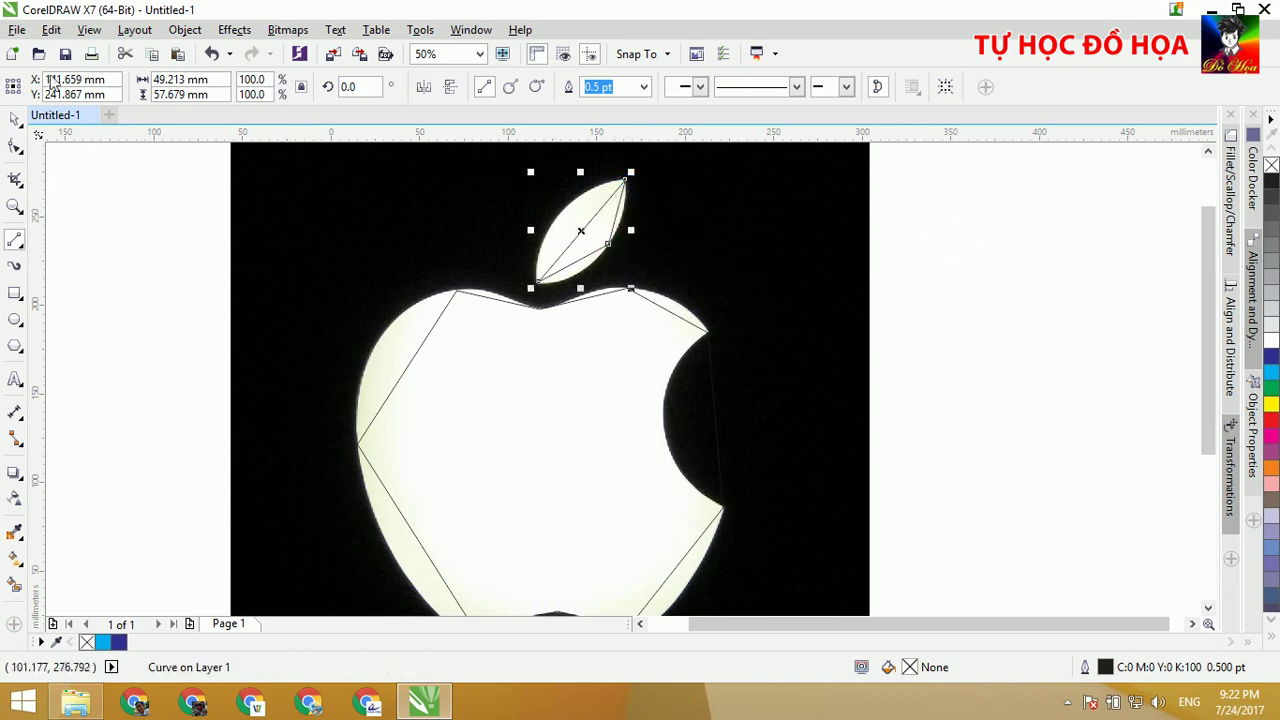
With the Shape tool, convert the segment between the left lobe and upper dip to a curve and fit it to the contour.
left_click(14, 148)
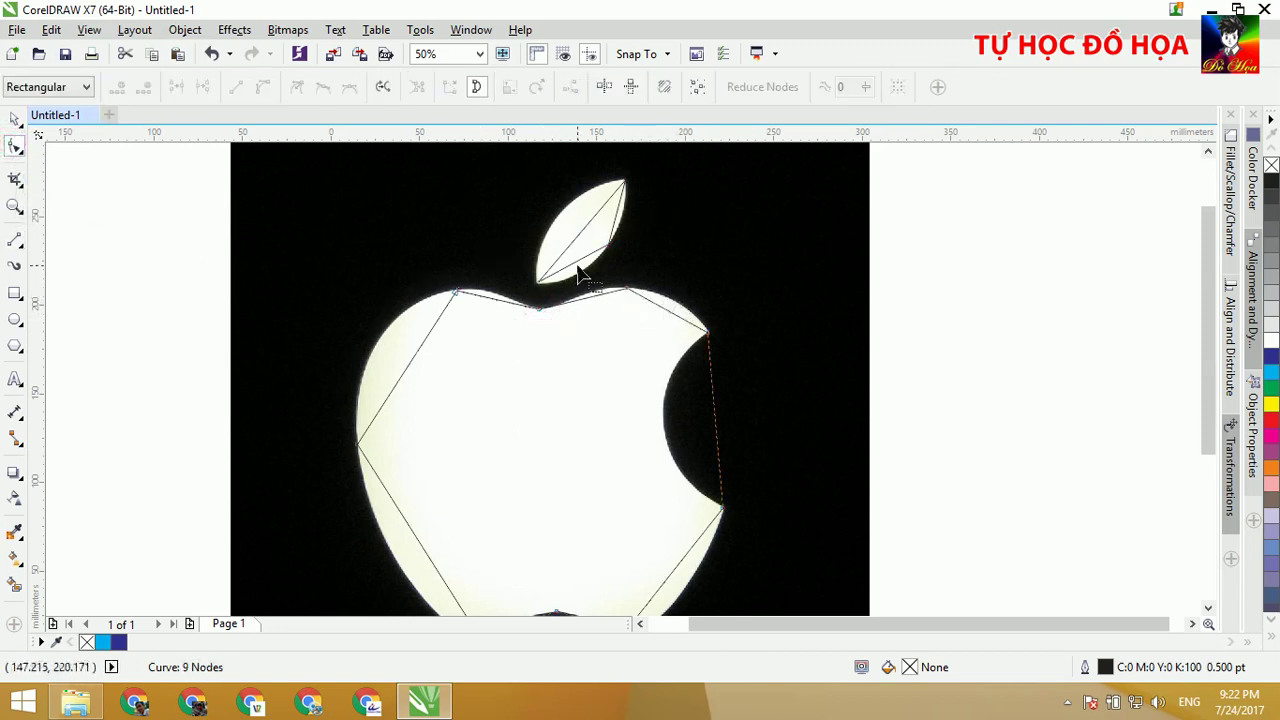
left_click(539, 312)
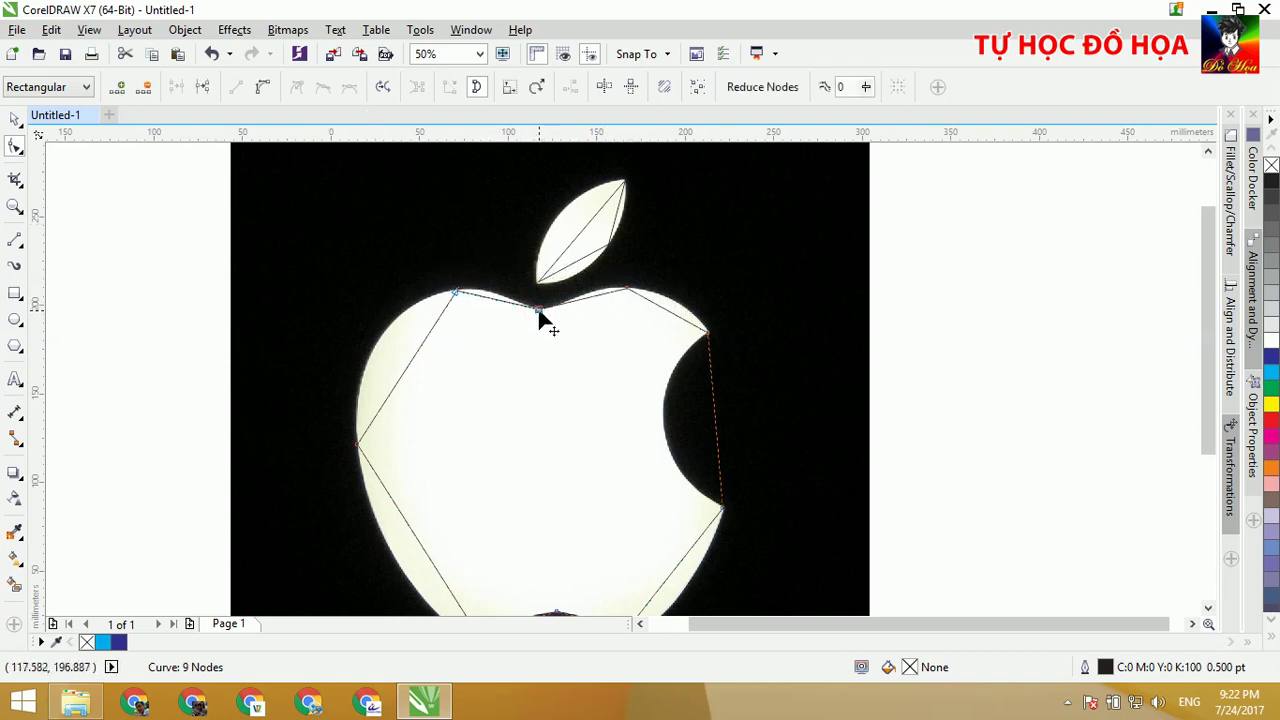
left_click(267, 88)
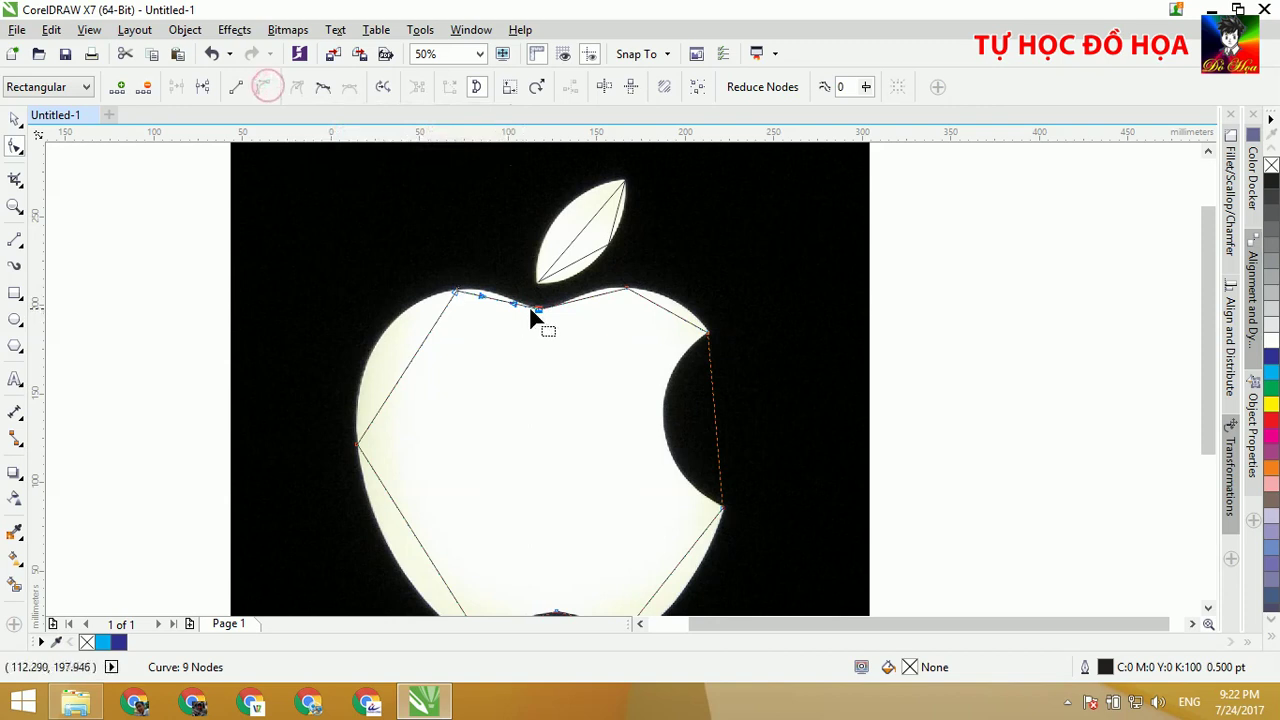
scroll(524, 312, "up", 1)
left_click_drag(523, 310, 455, 254)
left_click_drag(508, 311, 535, 311)
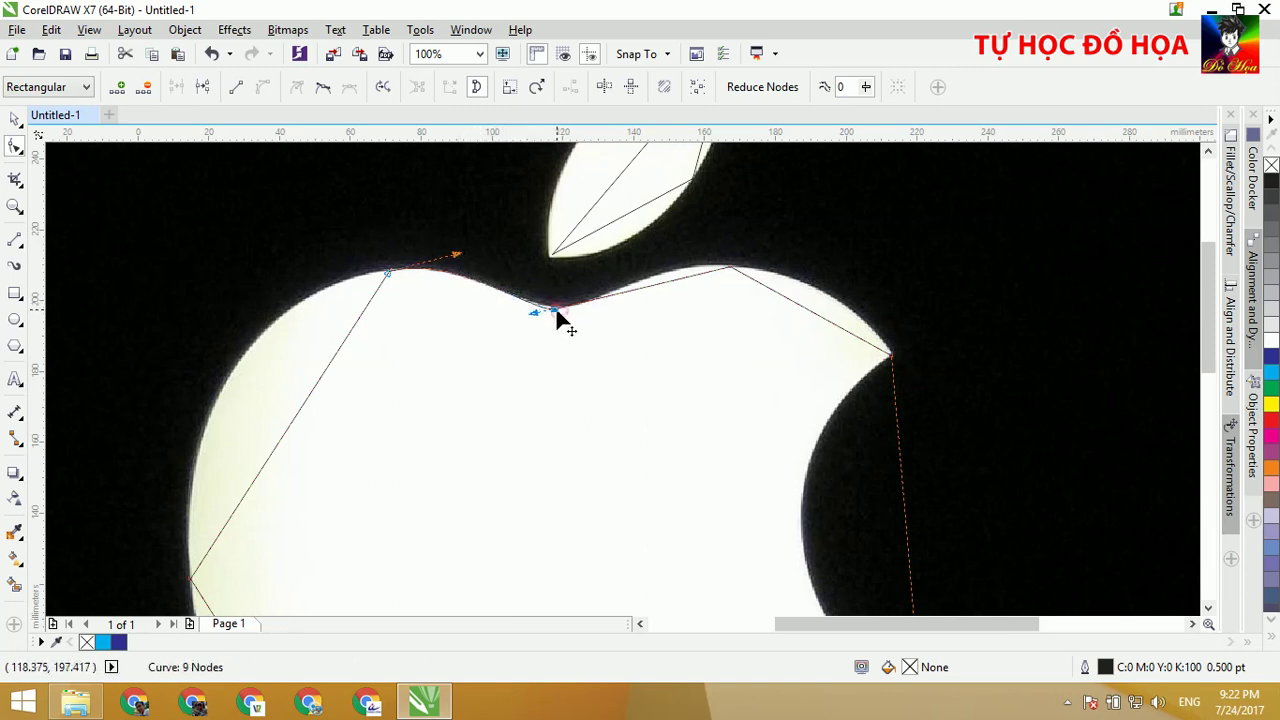
Convert the segment from the upper dip to the right lobe to a curve and shape its handles along the logo's edge.
left_click(731, 270)
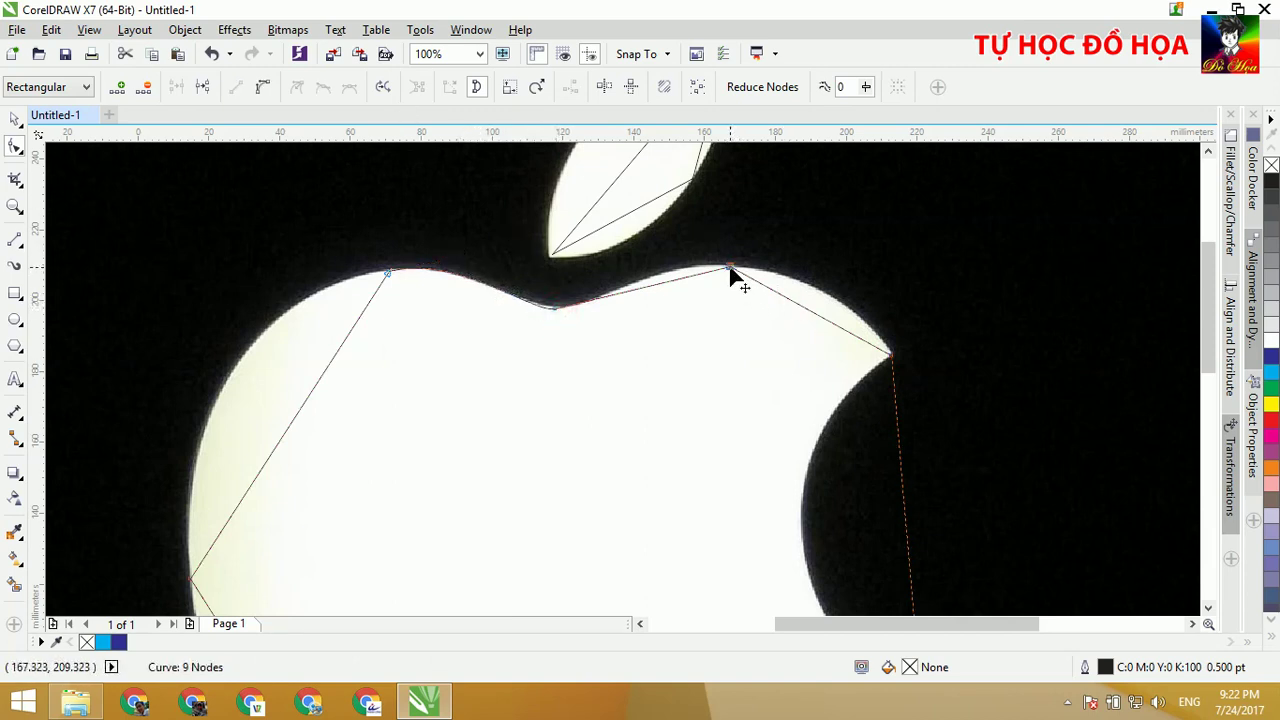
left_click(263, 86)
left_click_drag(611, 296, 527, 304)
left_click_drag(674, 282, 672, 266)
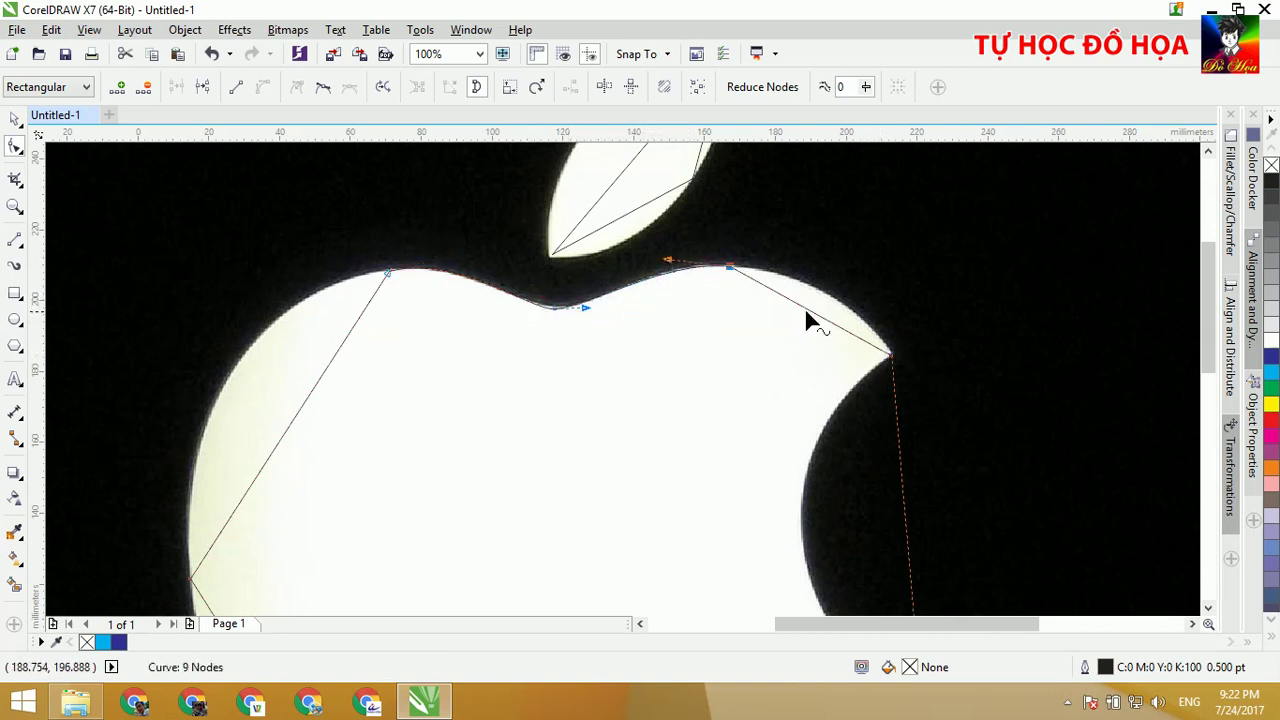
Convert the segment from the right lobe to the bite's upper tip to a curve and bend it onto the contour.
left_click(891, 358)
left_click(264, 86)
left_click_drag(841, 329, 794, 290)
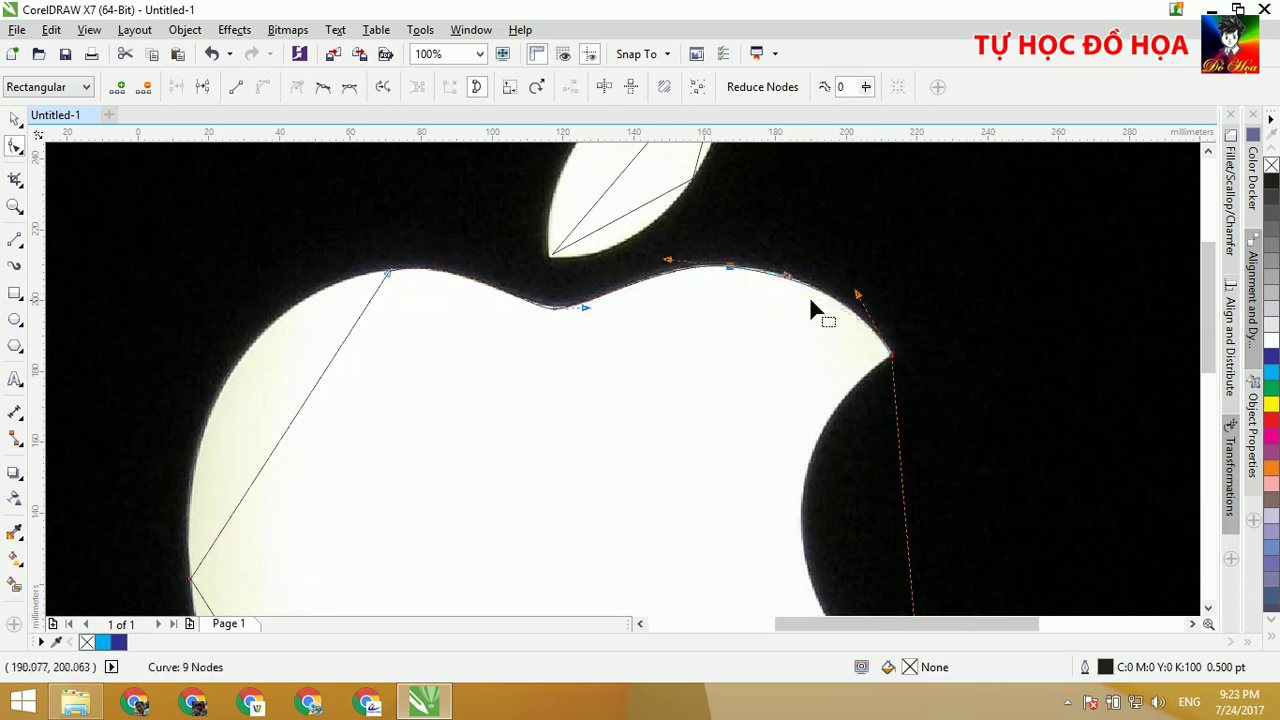
Curve the bite segment and the apple's lower-right side so both follow the logo's edge.
scroll(826, 330, "down", 1)
left_click_drag(871, 505, 862, 397)
scroll(877, 500, "down", 3)
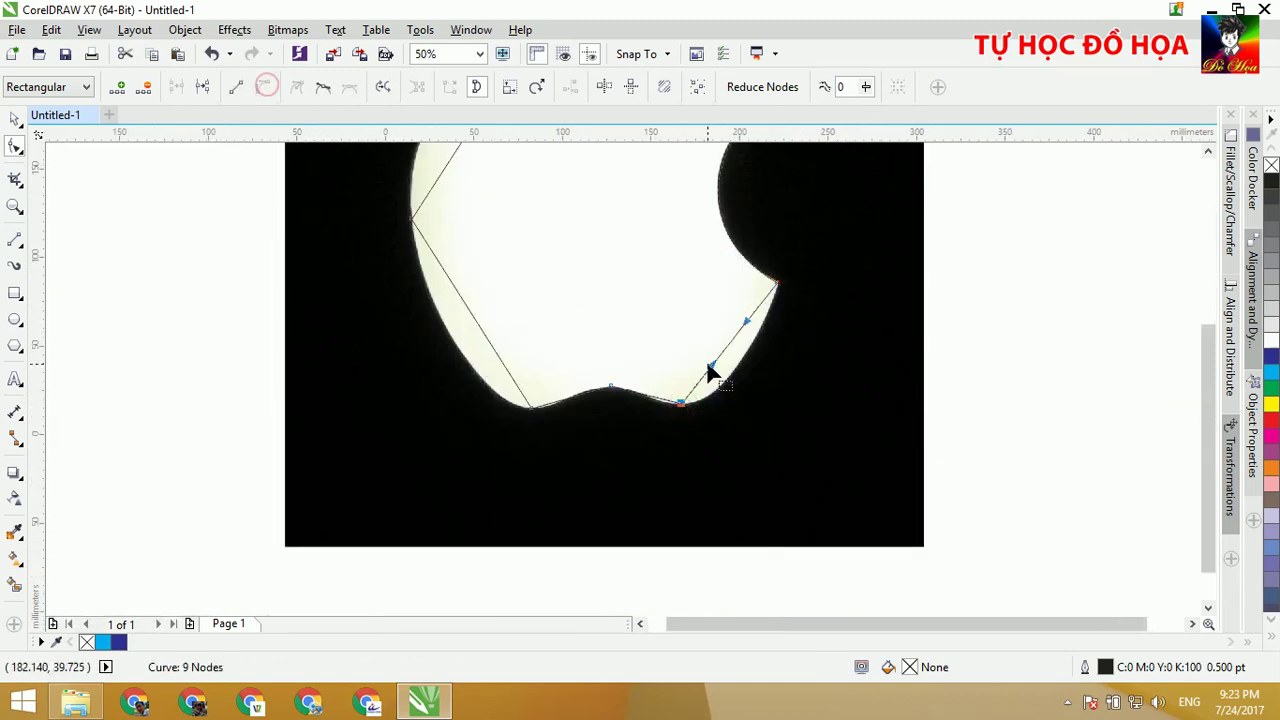
left_click_drag(712, 373, 734, 404)
left_click_drag(752, 330, 763, 346)
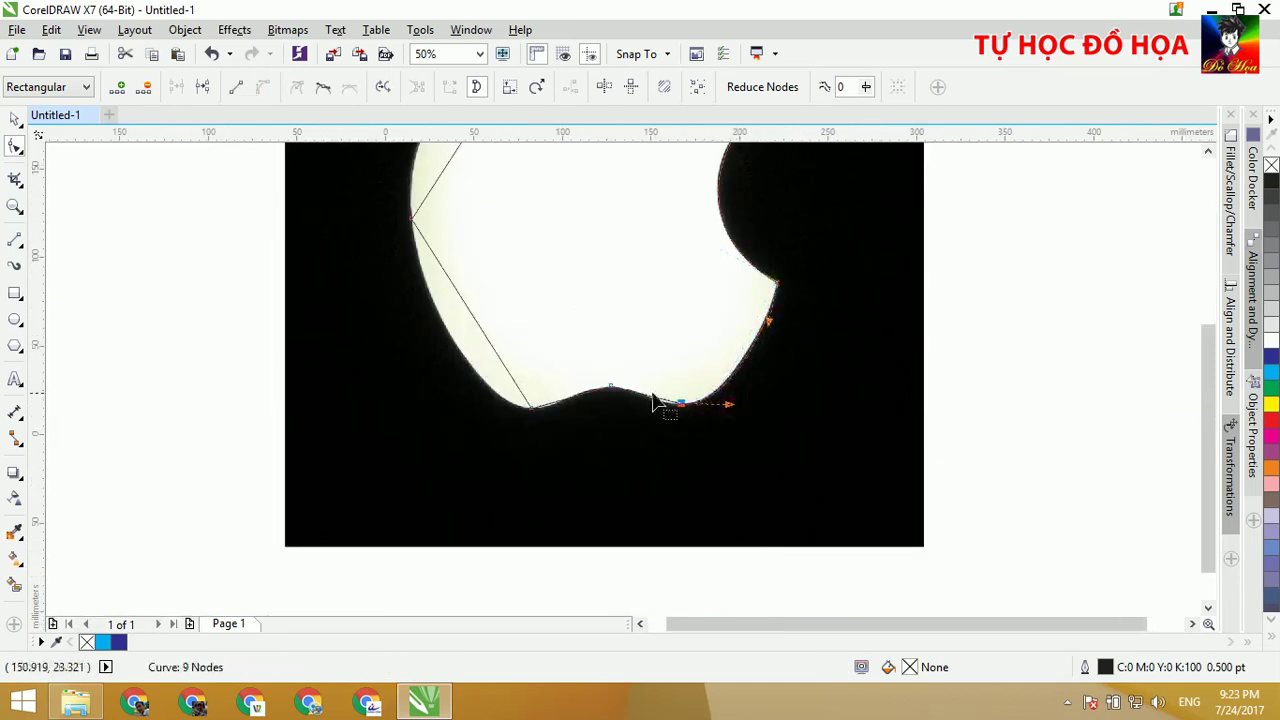
Curve the base segments, lower the middle base node onto the contour and adjust its left handle.
scroll(690, 420, "up", 2)
left_click_drag(432, 412, 434, 409)
scroll(543, 367, "up", 2)
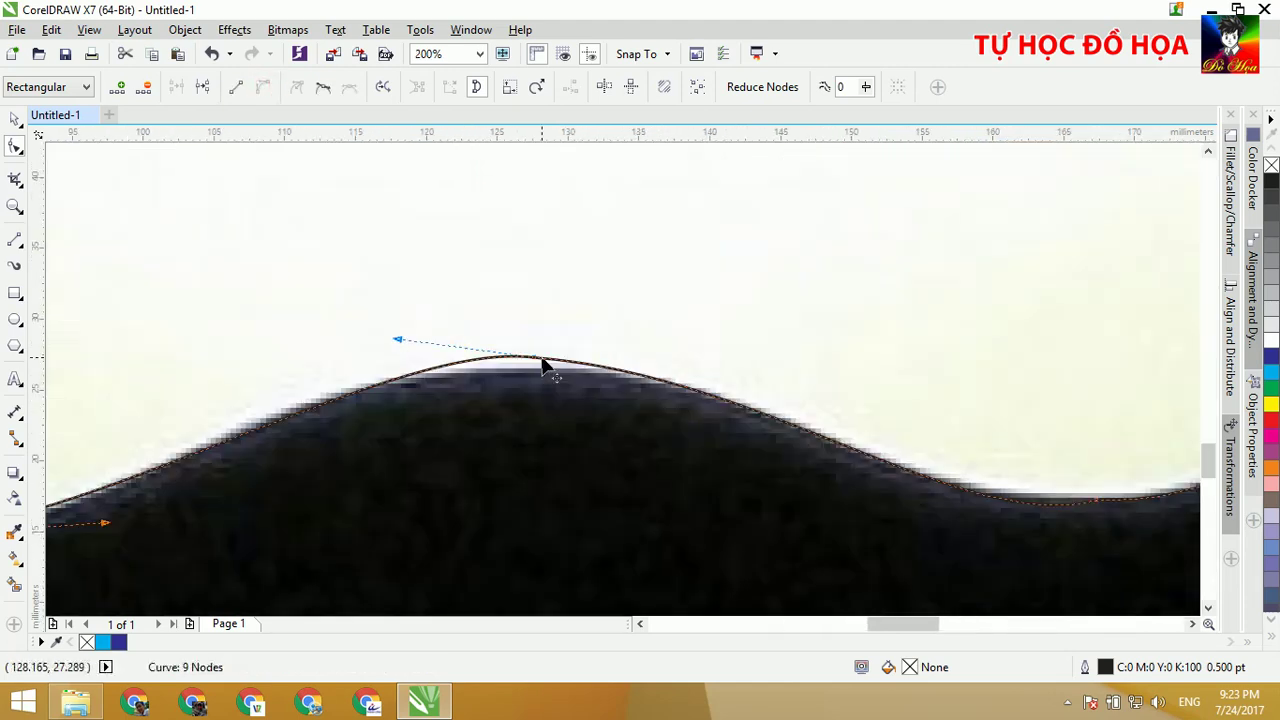
left_click(536, 364)
left_click_drag(536, 364, 538, 372)
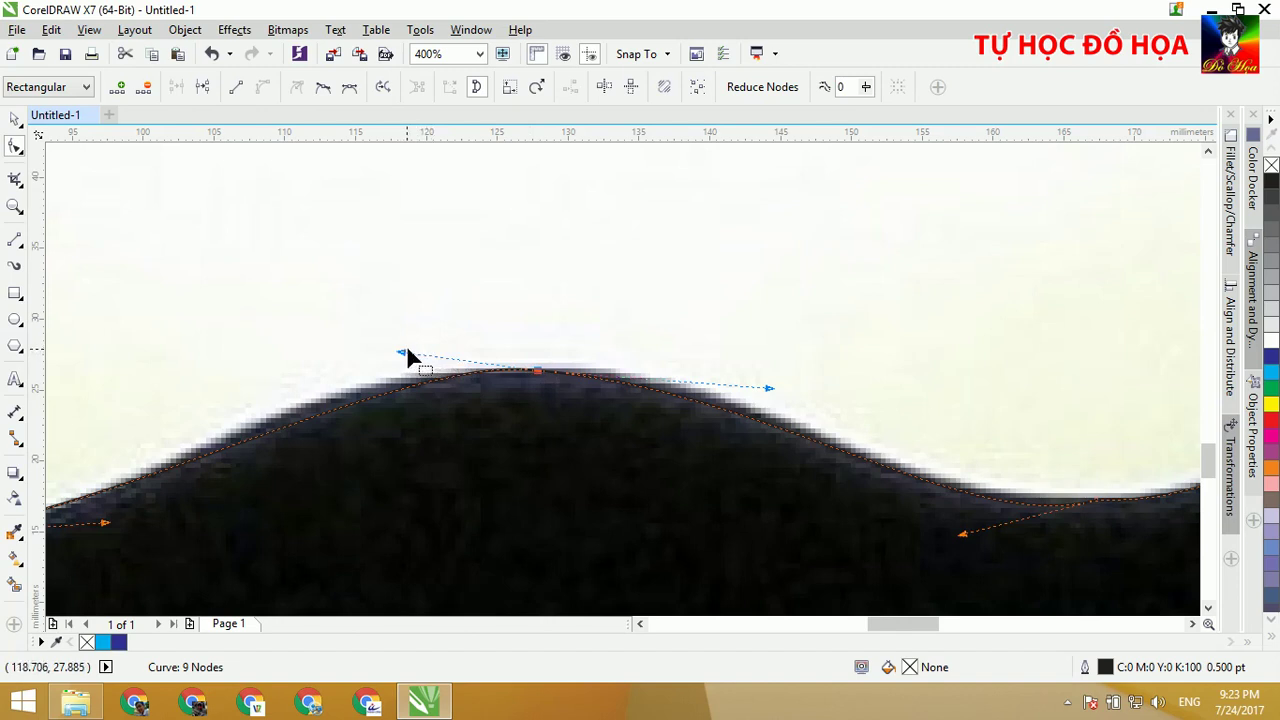
left_click_drag(401, 352, 360, 343)
Curve the apple's left side segments and fit their handles to the contour up to the left lobe.
scroll(763, 392, "down", 3)
left_click_drag(517, 423, 543, 491)
scroll(388, 285, "up", 1)
left_click_drag(388, 278, 296, 286)
scroll(609, 286, "down", 1)
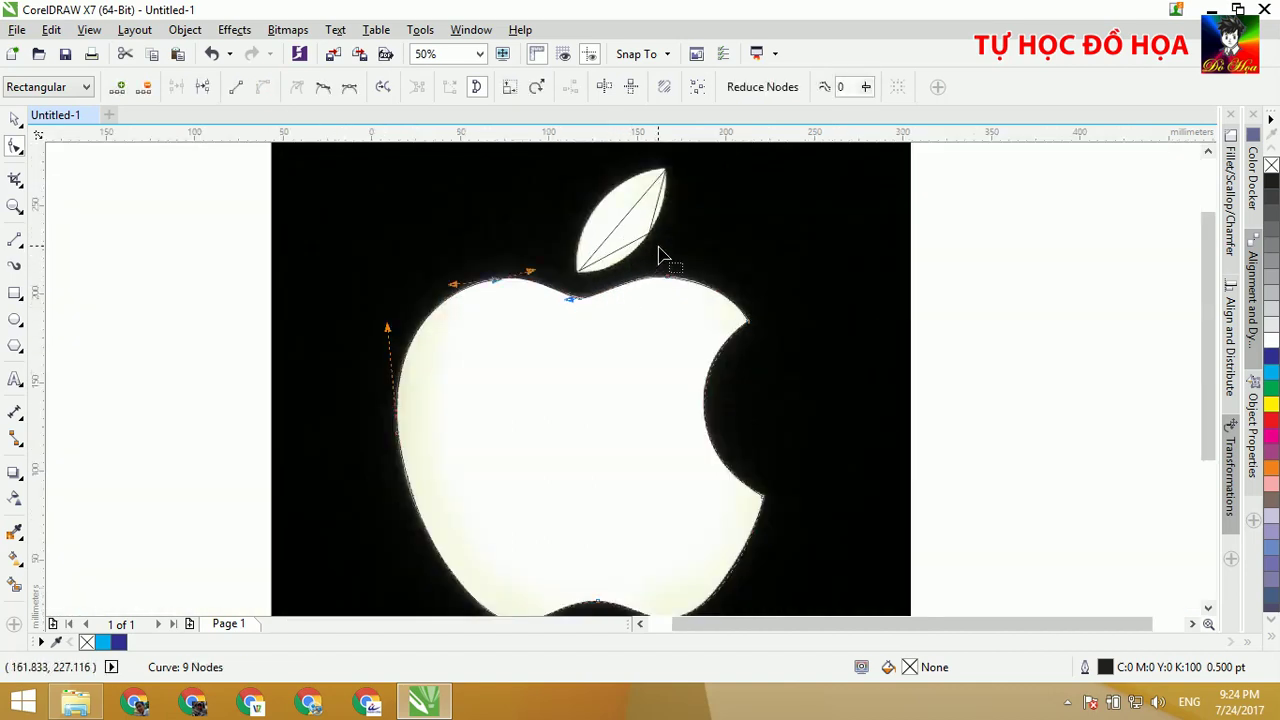
Convert the leaf's lower-right segment to a curve and shape its handles along the leaf's edge down to the lower tip.
scroll(658, 255, "up", 2)
left_click_drag(686, 240, 598, 402)
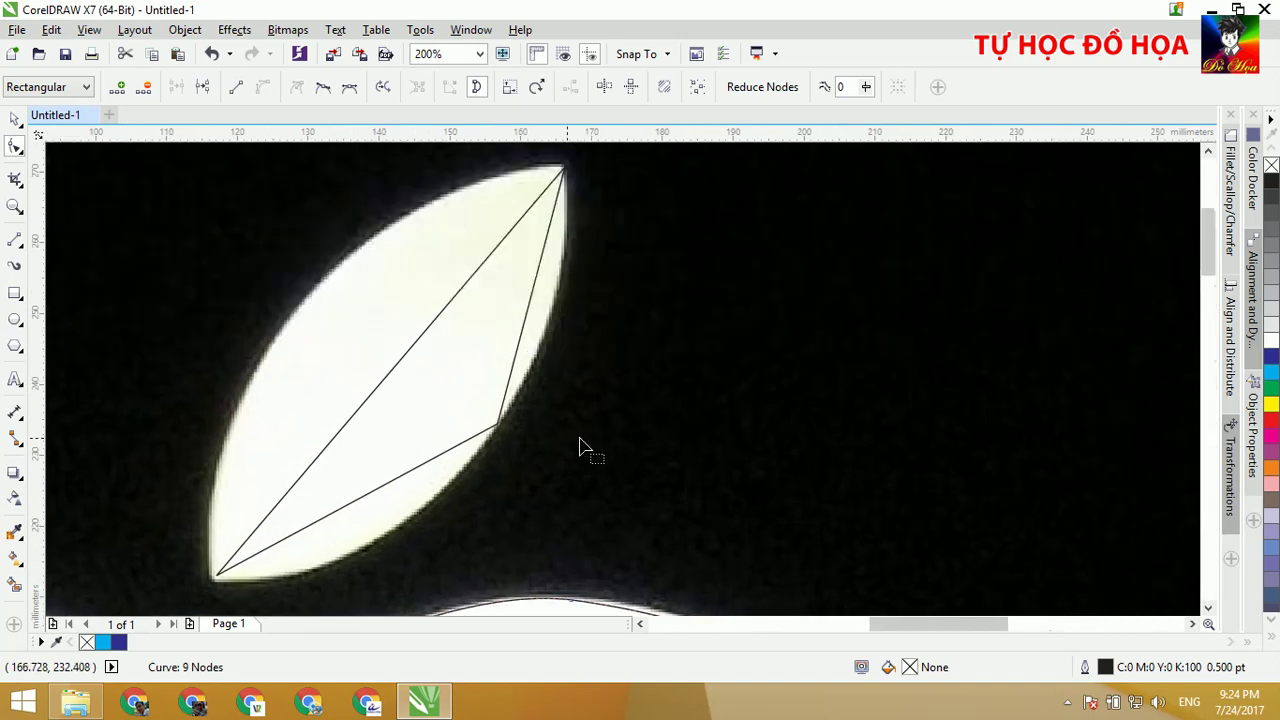
left_click(497, 430)
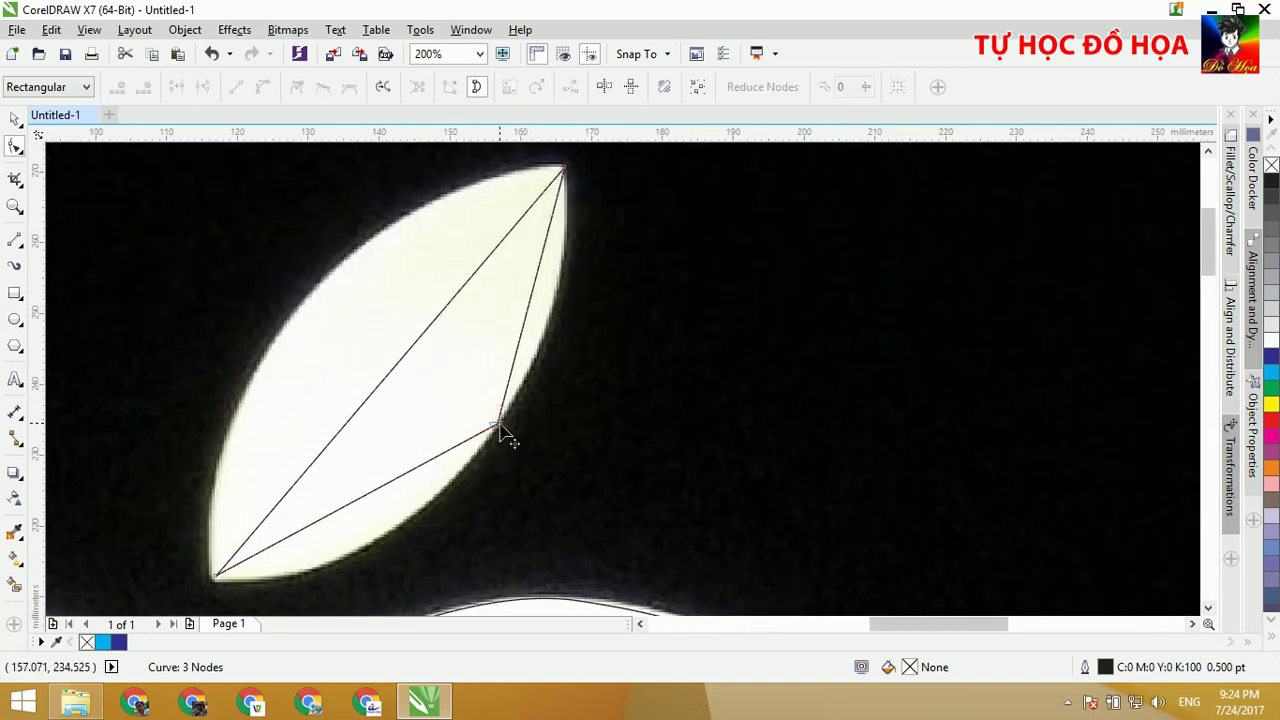
left_click(502, 432)
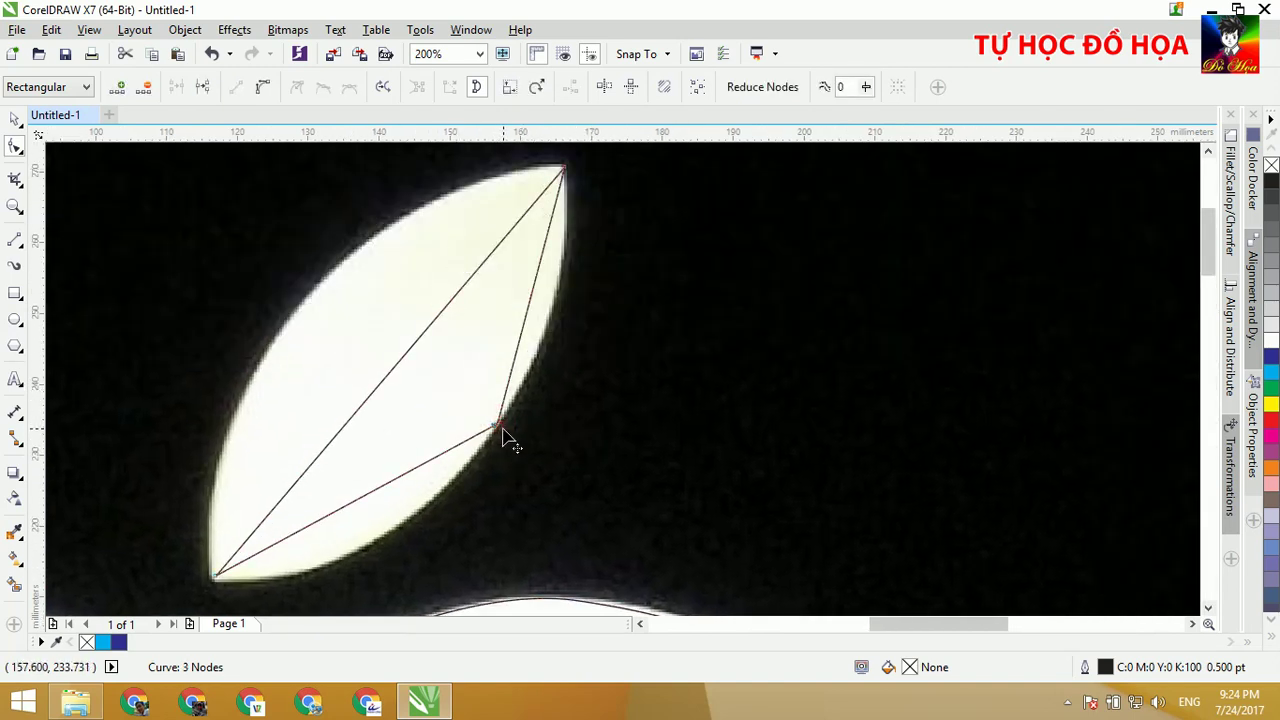
left_click(263, 88)
left_click_drag(401, 477, 419, 559)
left_click_drag(309, 536, 282, 589)
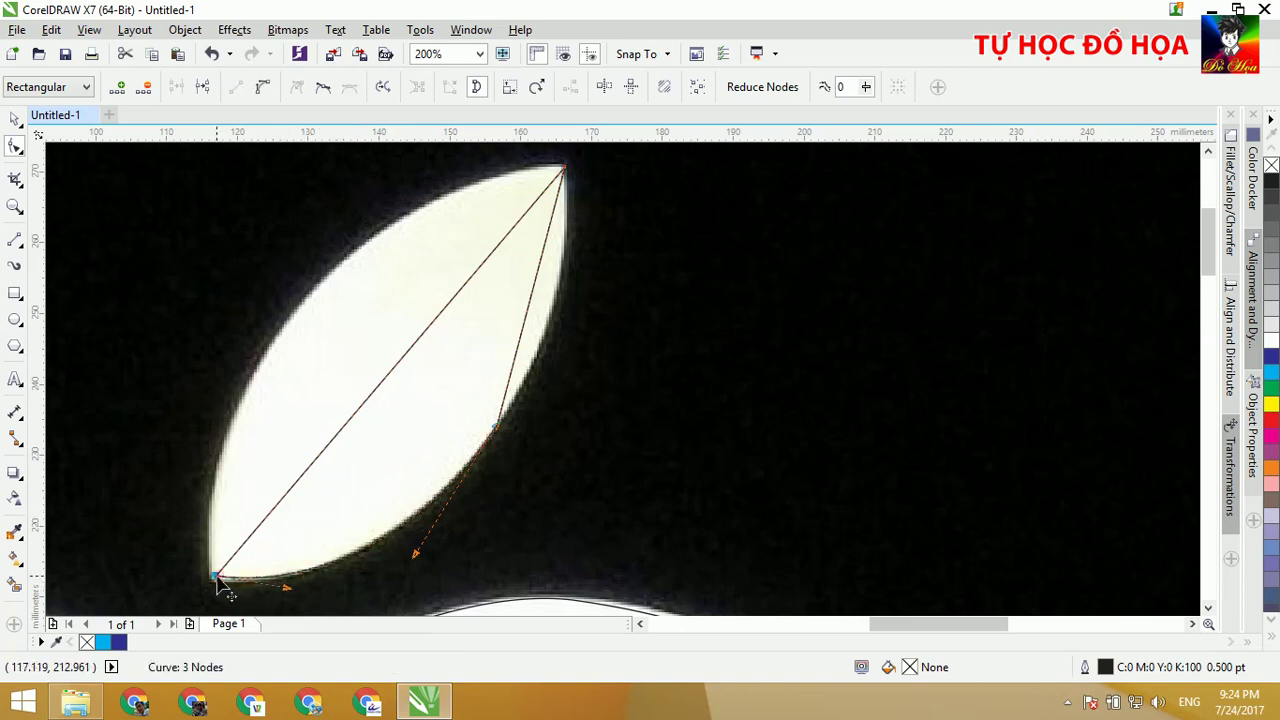
left_click_drag(222, 590, 222, 596)
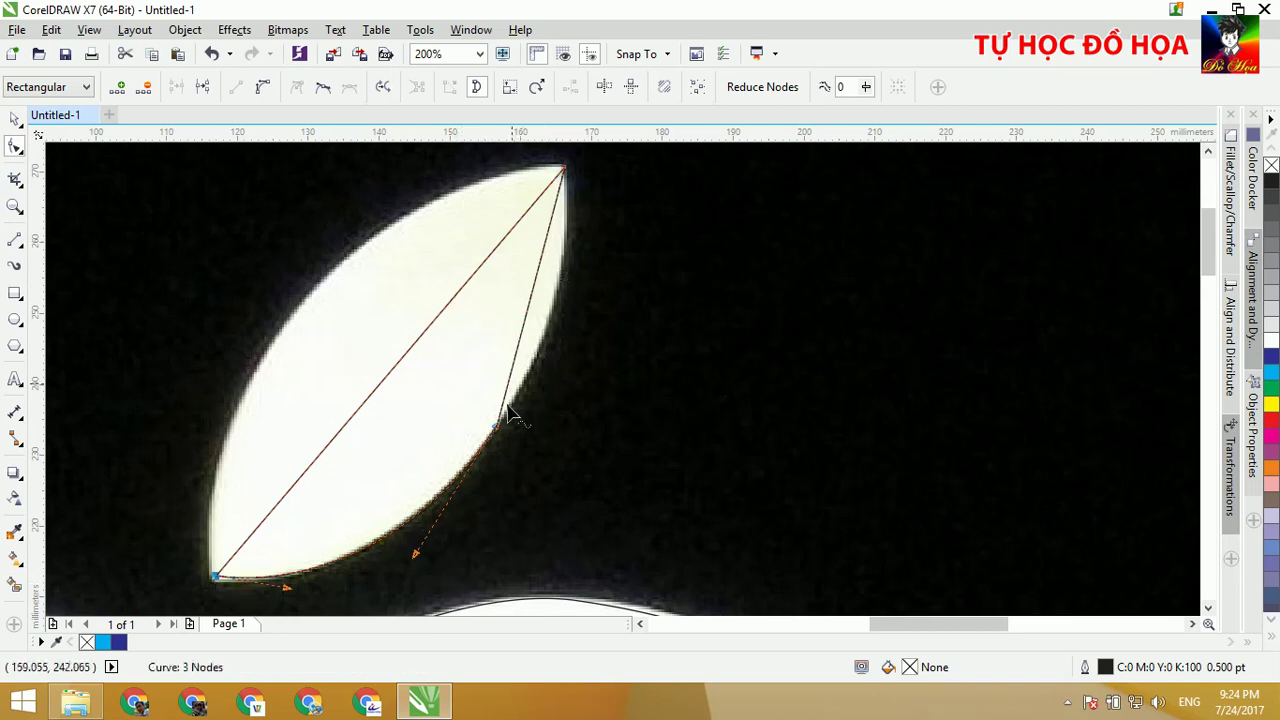
Convert the leaf's upper-right segment to a curve and bend it outward onto the leaf's edge.
left_click(563, 172)
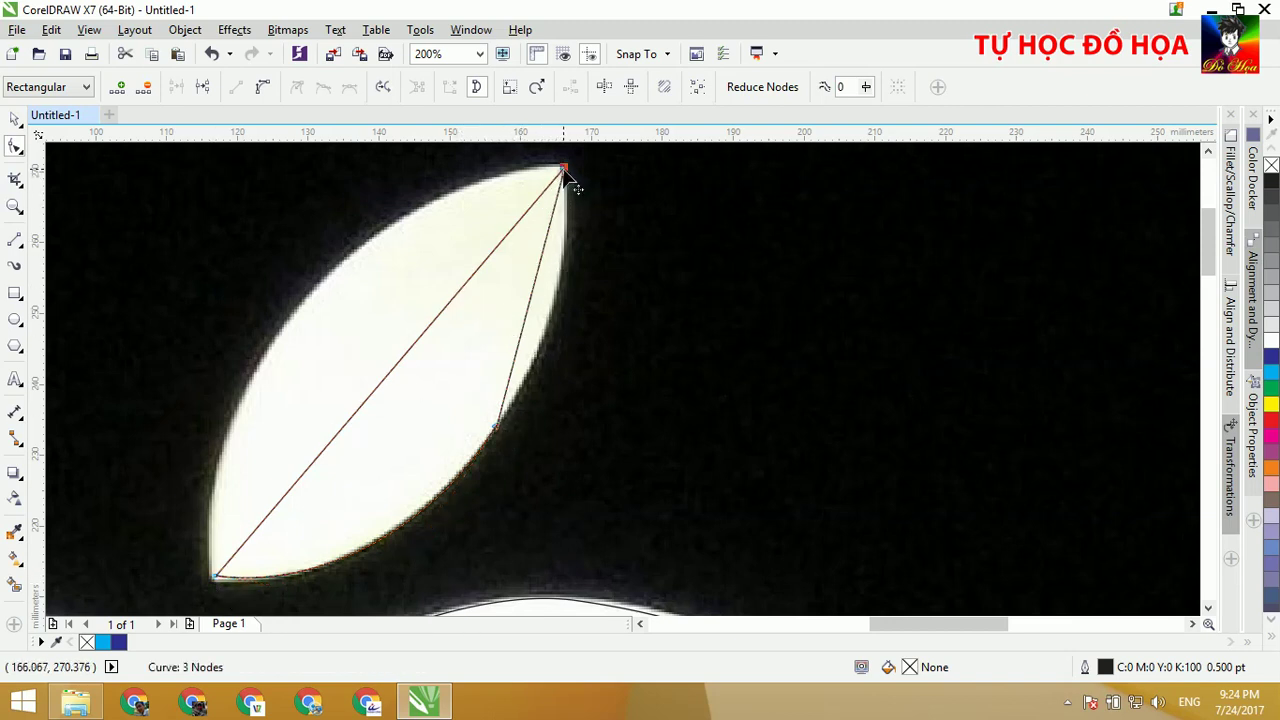
left_click(266, 90)
left_click_drag(545, 257, 573, 298)
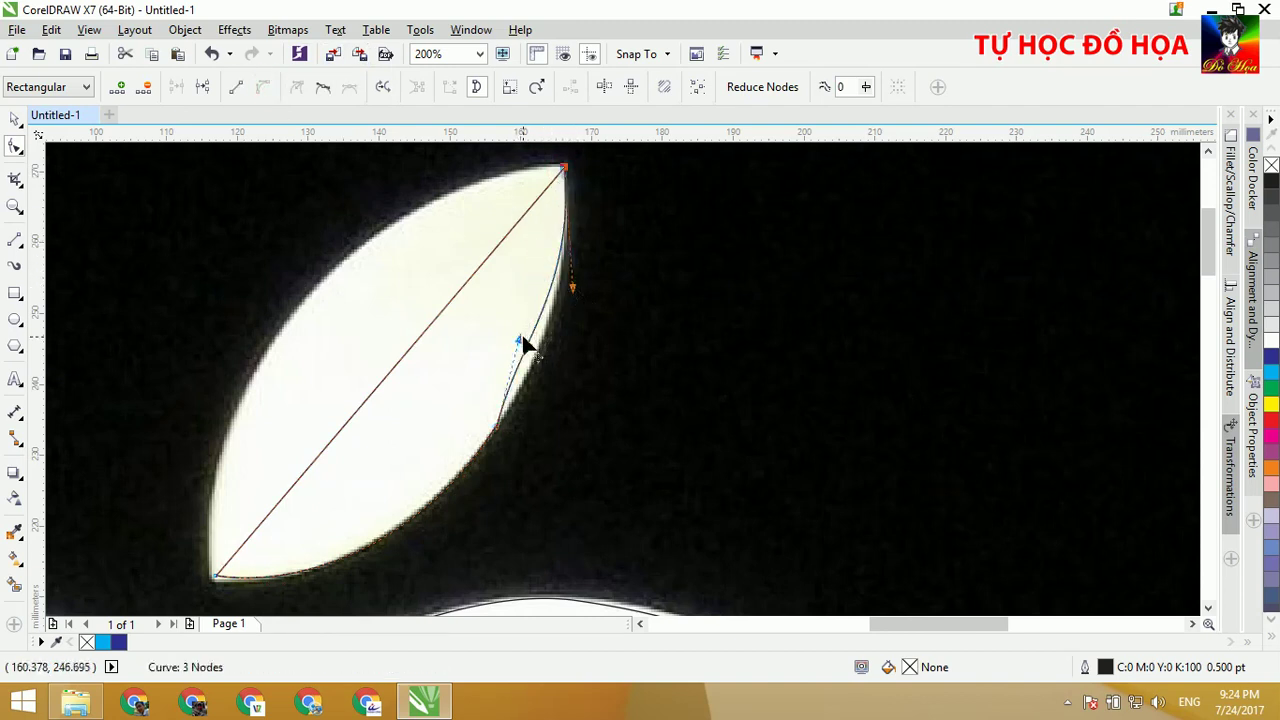
left_click_drag(519, 340, 538, 368)
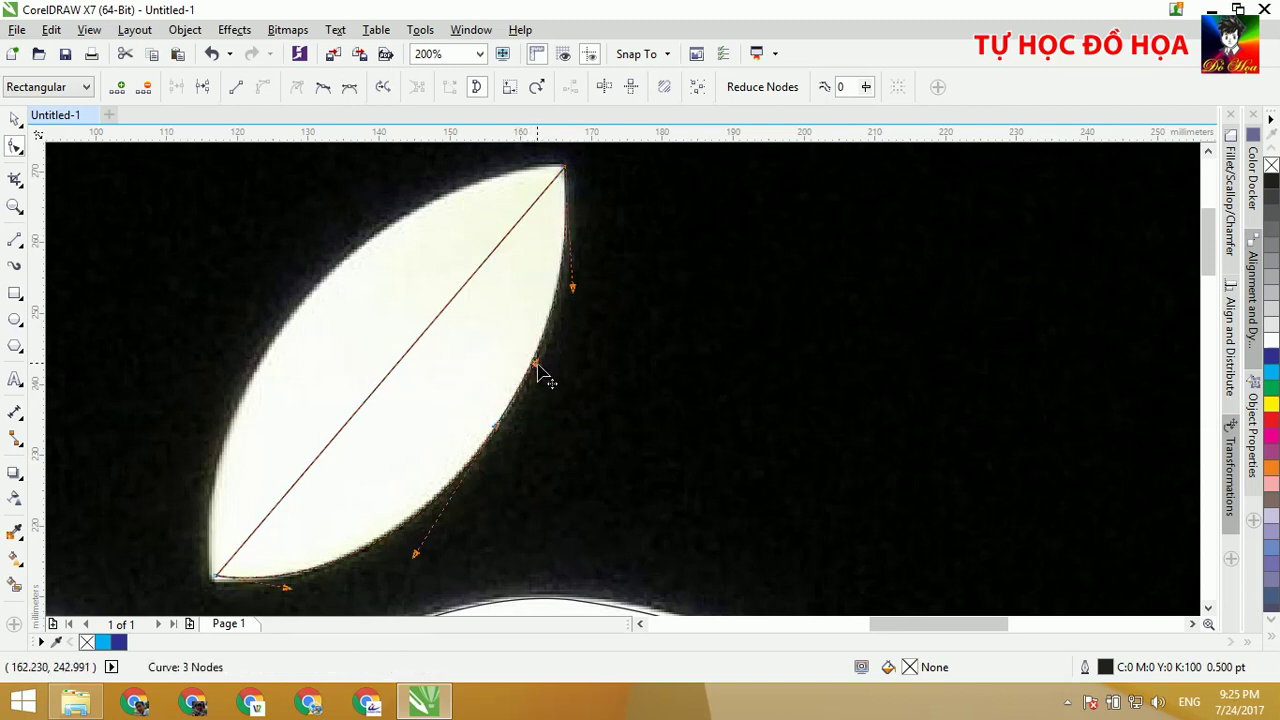
Convert the leaf's long diagonal segment to a curve and fit it to the leaf's left edge.
left_click(262, 87)
scroll(457, 580, "up", 2)
scroll(394, 571, "down", 5)
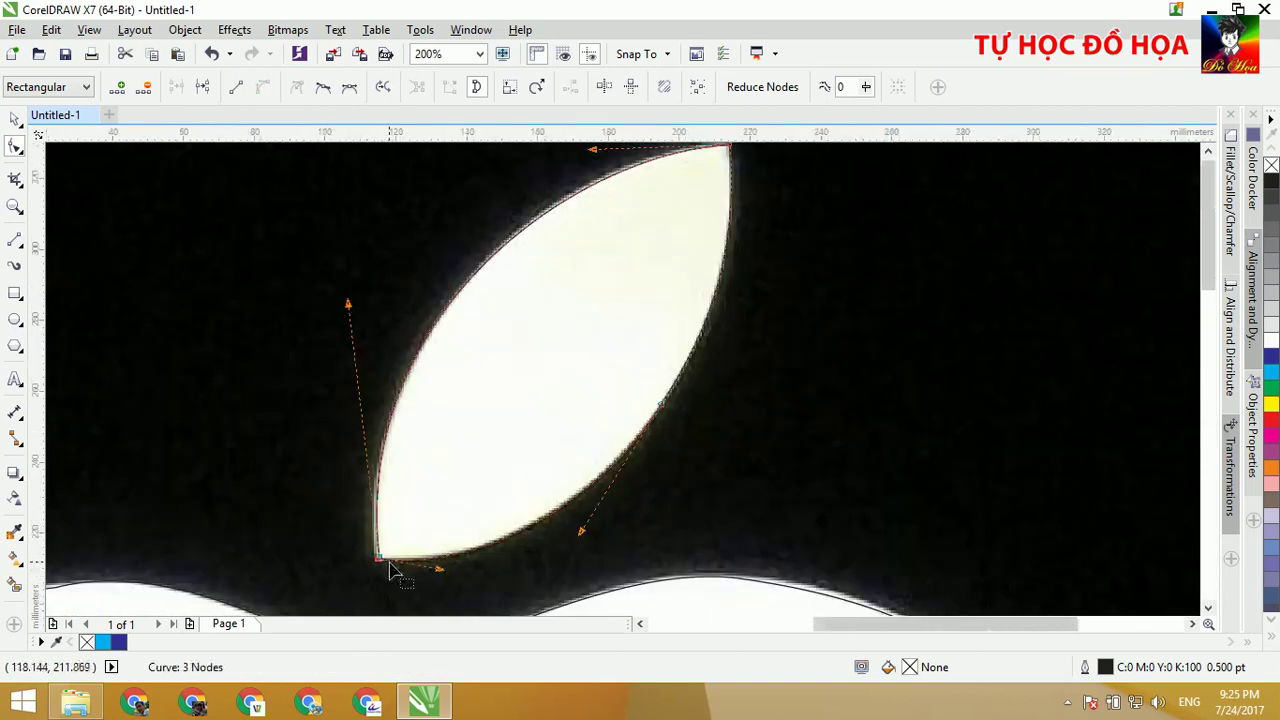
Select the traced apple body and leaf curves together and fill both with white.
scroll(597, 480, "down", 1)
left_click_drag(731, 510, 761, 370)
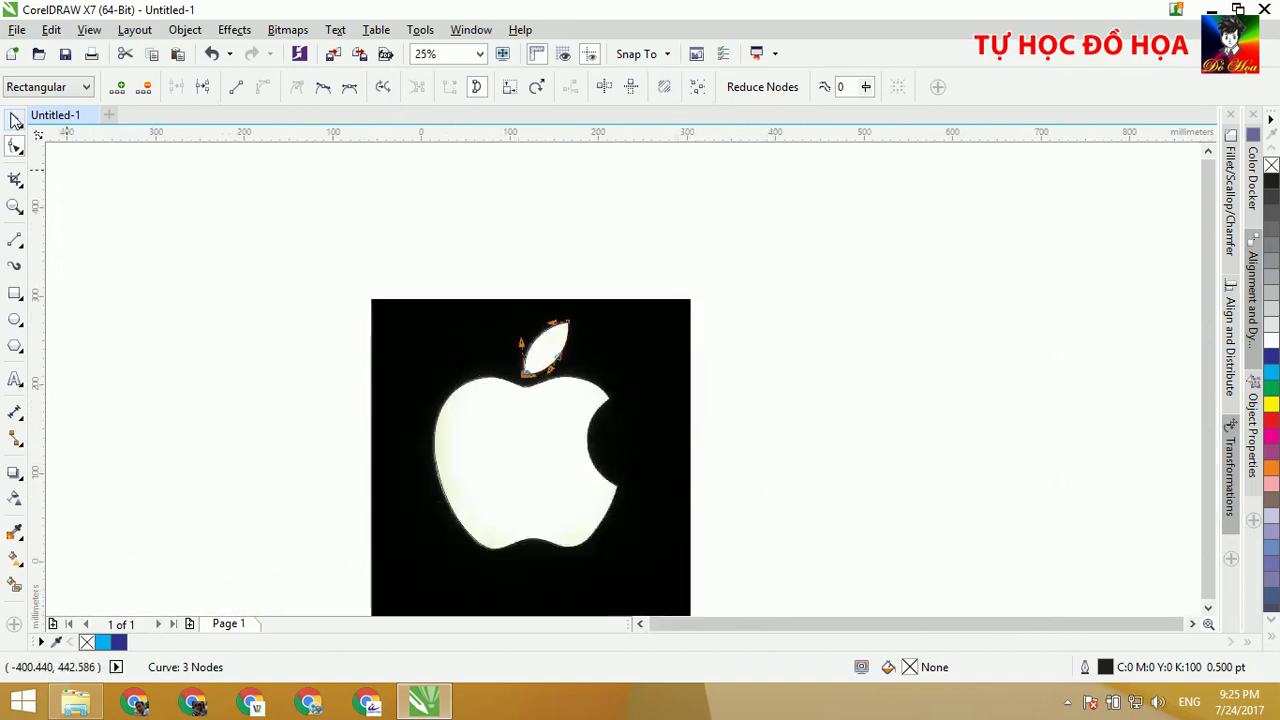
left_click(15, 119)
left_click(314, 243)
left_click_drag(332, 241, 640, 459)
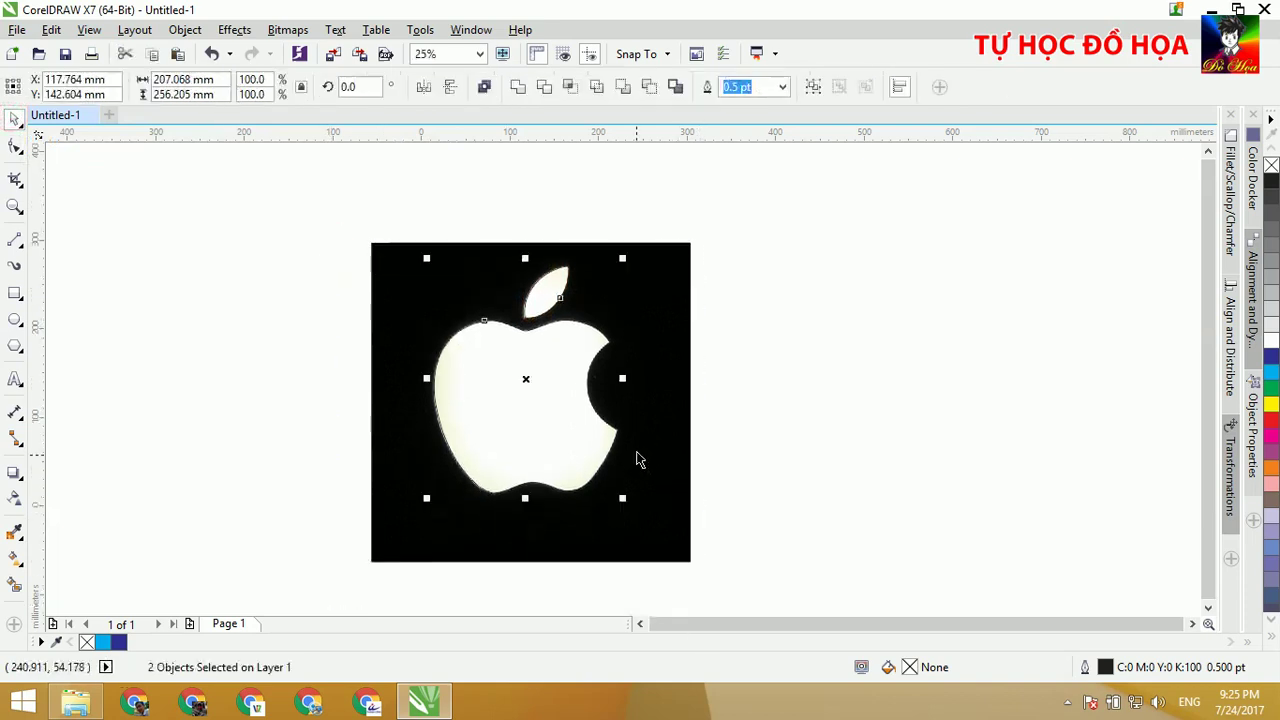
left_click(782, 375)
left_click(543, 288)
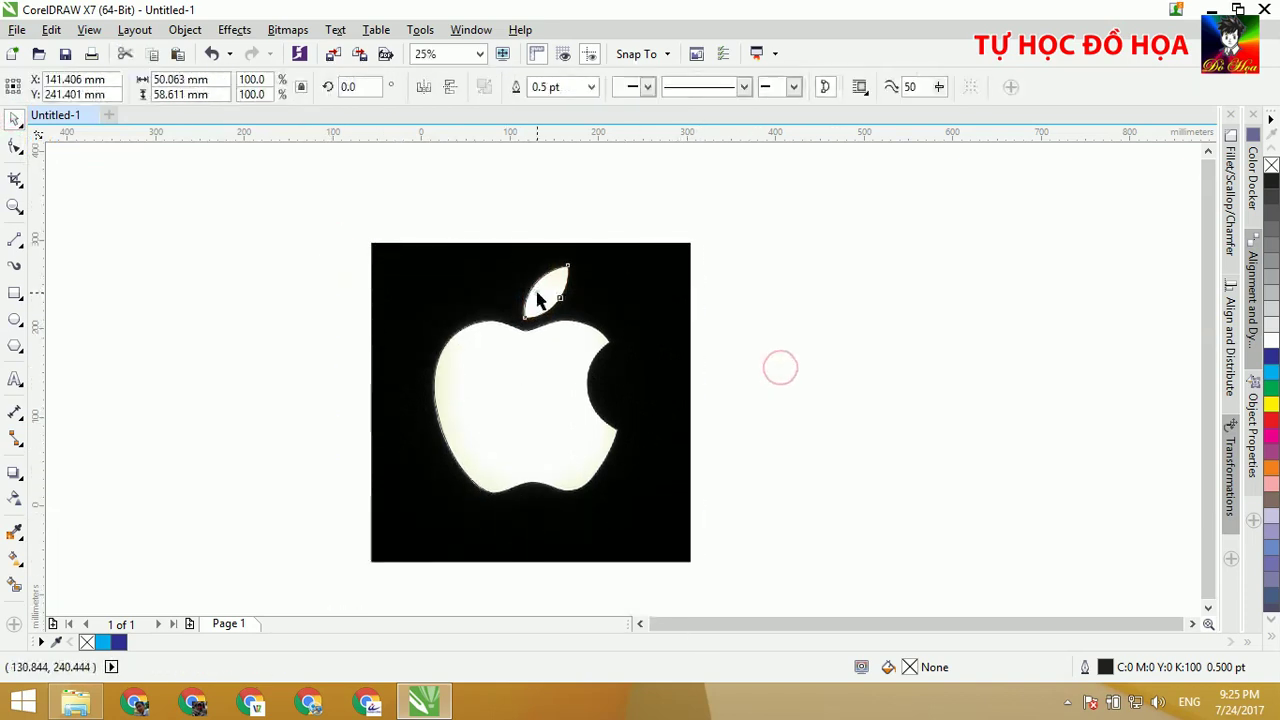
left_click(546, 410, "shift")
left_click(1272, 342)
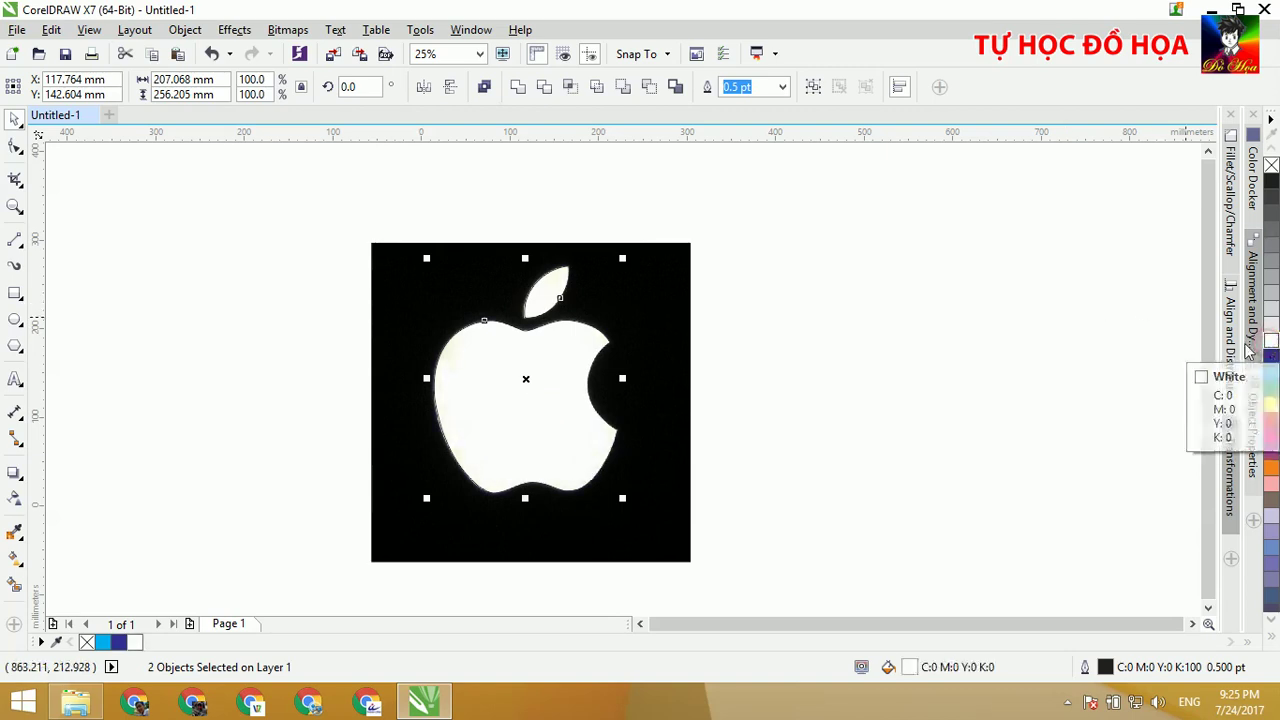
Draw a rectangle about 417 × 458 mm behind the traced logo beside the image and fill it with C75 M68 Y65 K90.
left_click(498, 234)
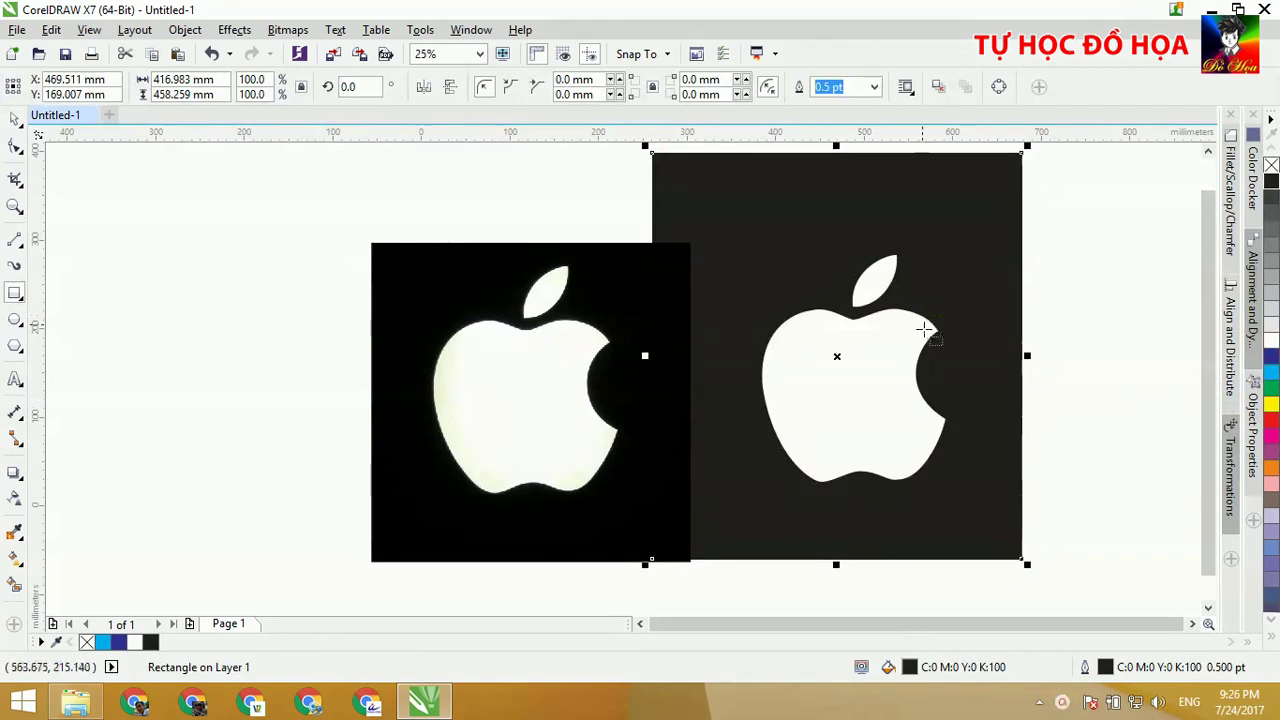
left_click(15, 118)
left_click(830, 220)
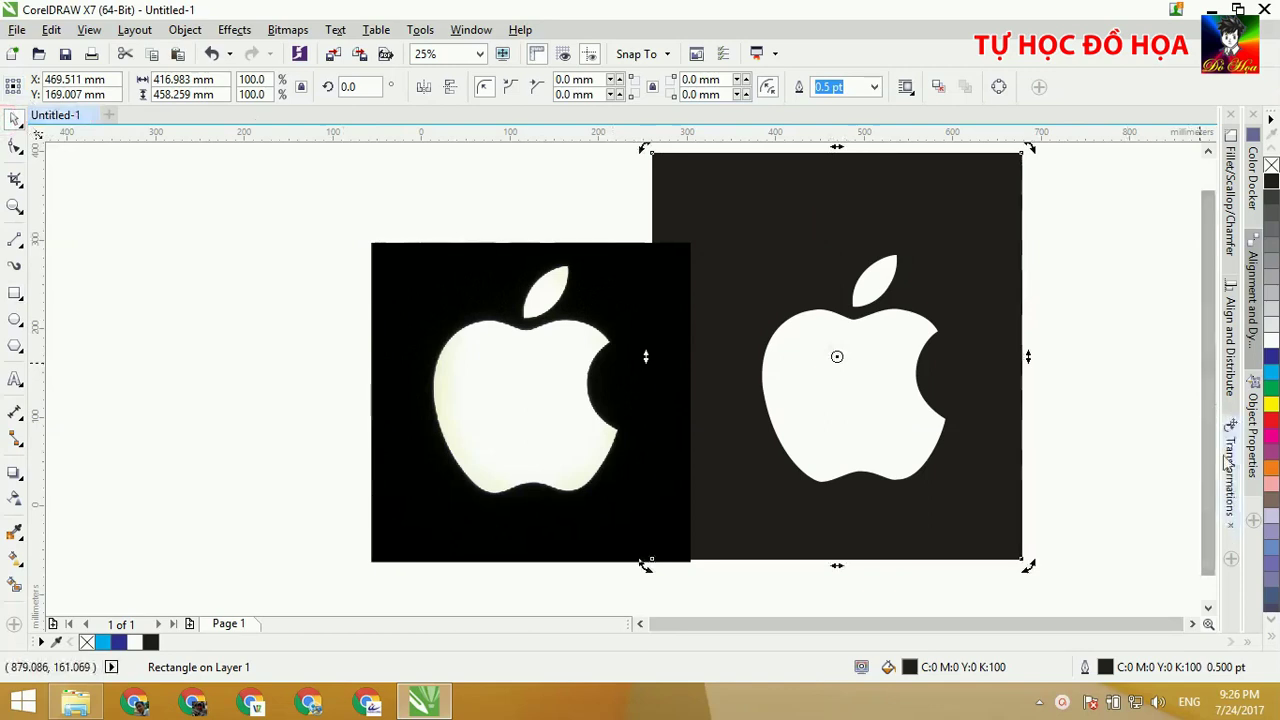
left_click(1250, 205)
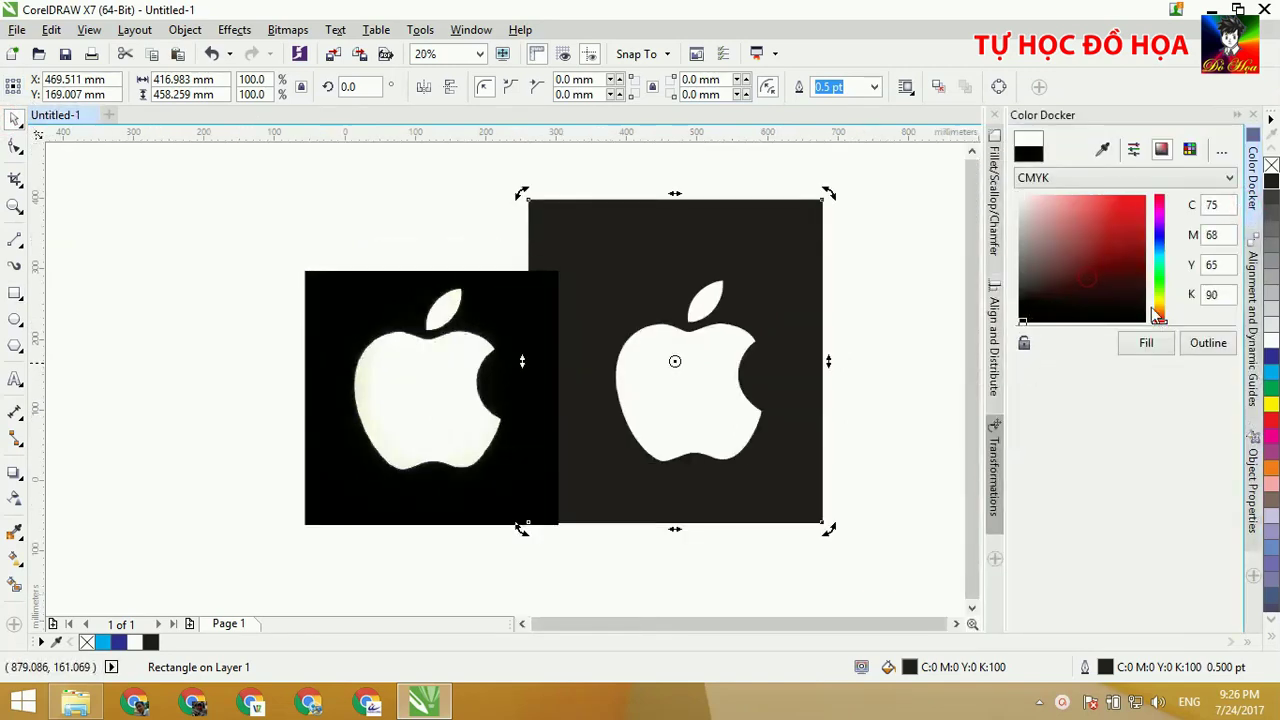
left_click(1148, 344)
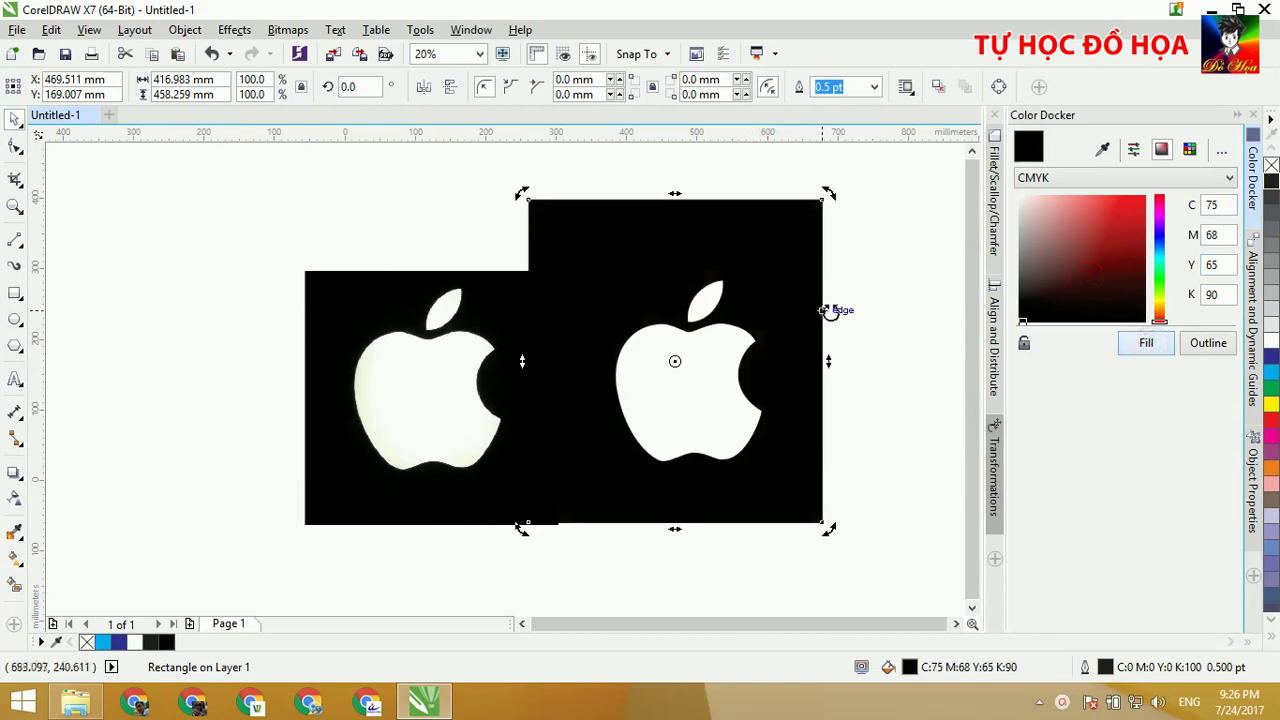
left_click(884, 287)
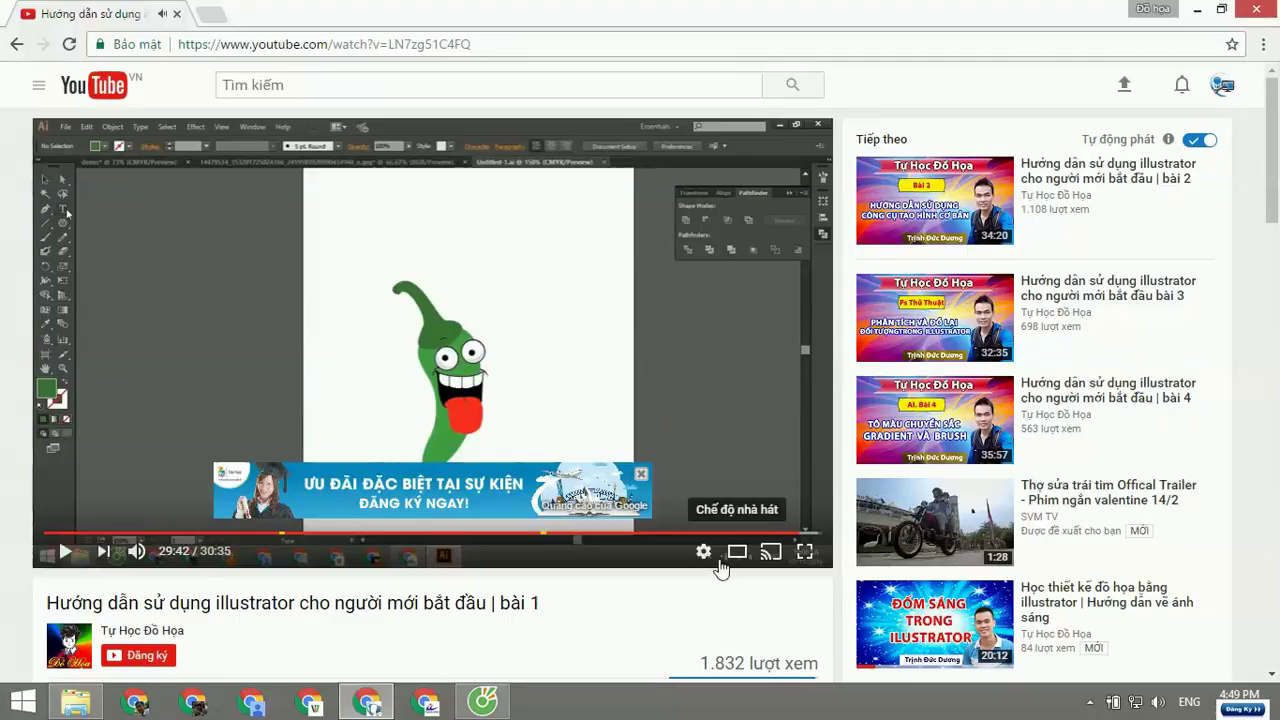
On the YouTube page of the Illustrator lesson 1 video, post the public comment "video rất hay. cảm ơn bạn rất nhiều".
scroll(738, 515, "down", 2)
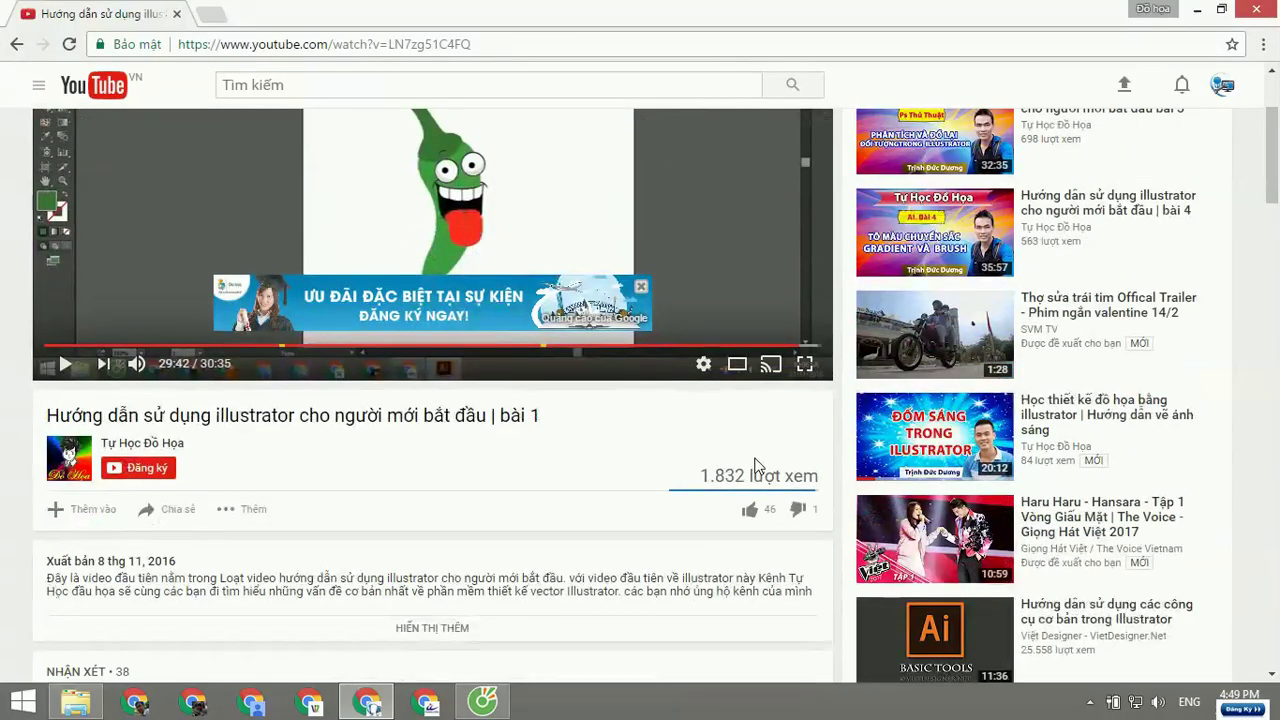
scroll(758, 480, "down", 2)
scroll(758, 493, "down", 15)
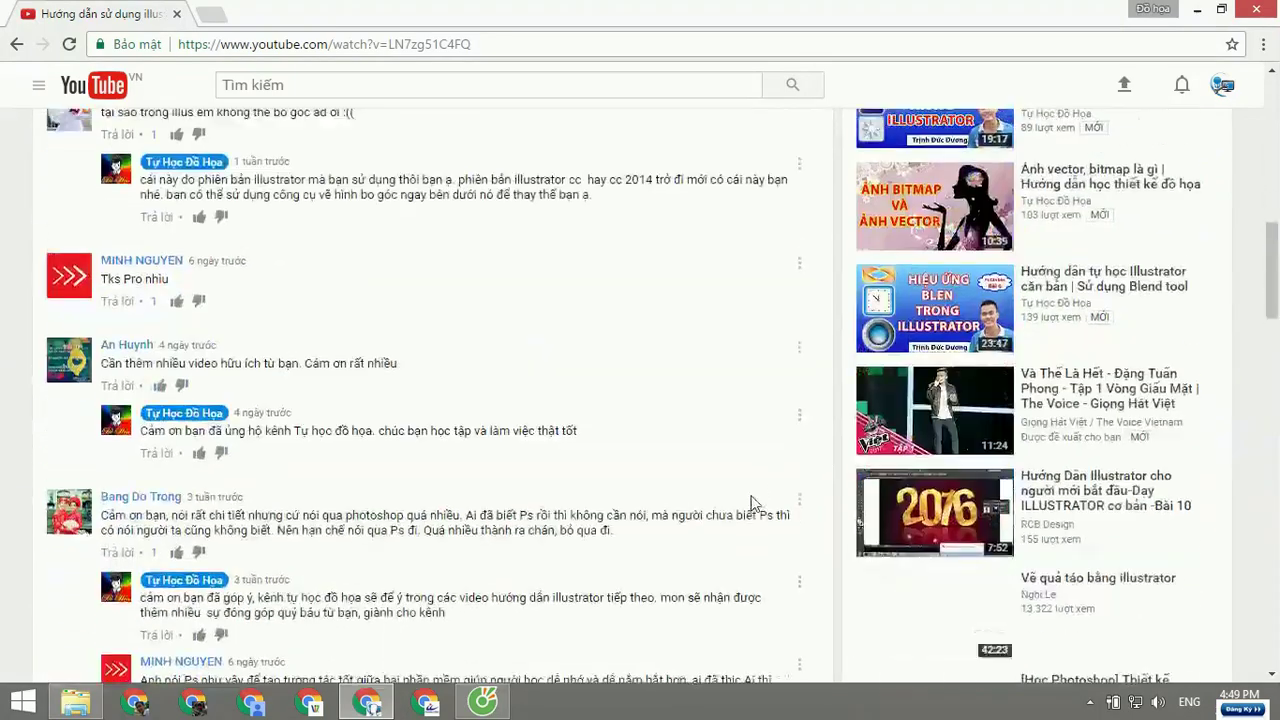
scroll(751, 498, "down", 11)
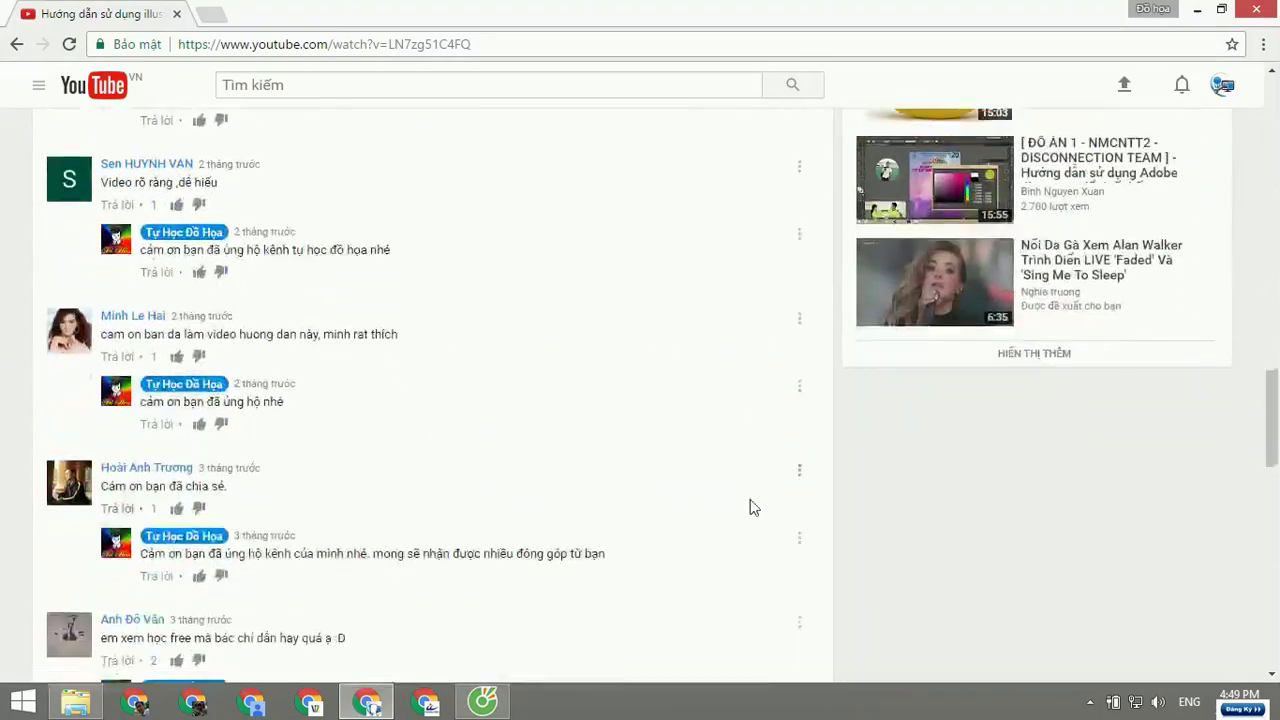
scroll(758, 507, "up", 20)
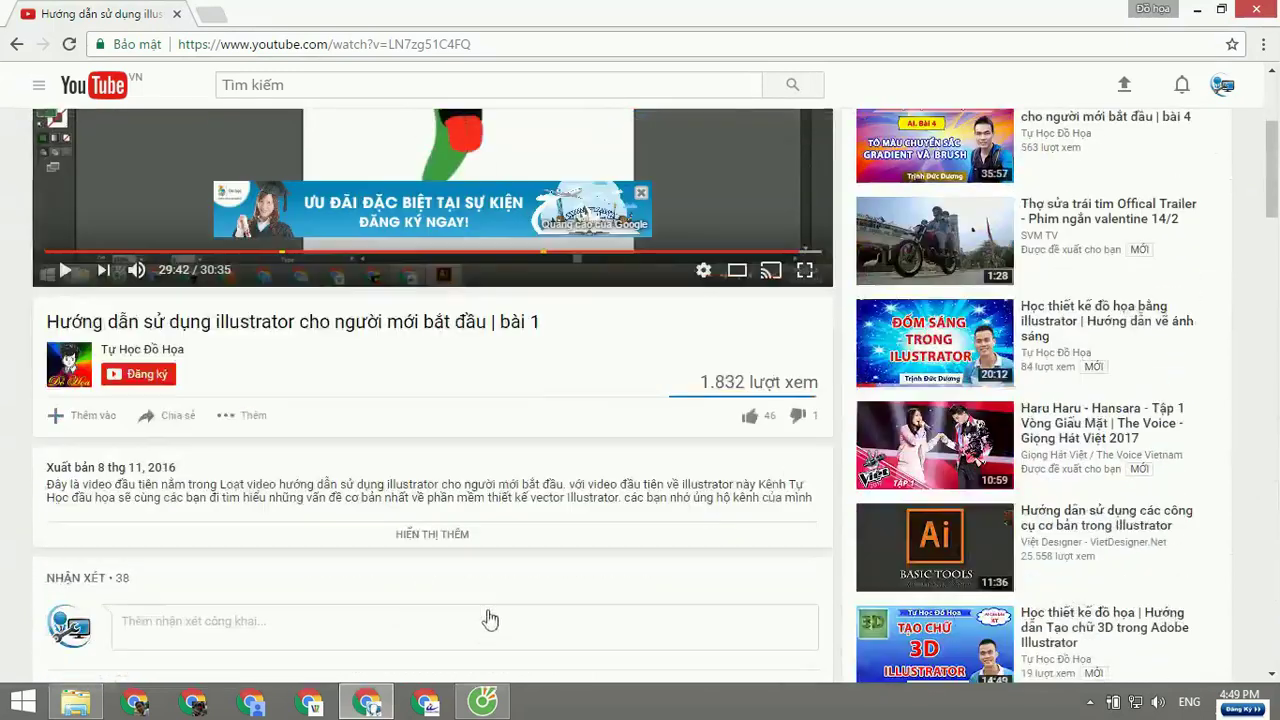
left_click(489, 621)
type("vid")
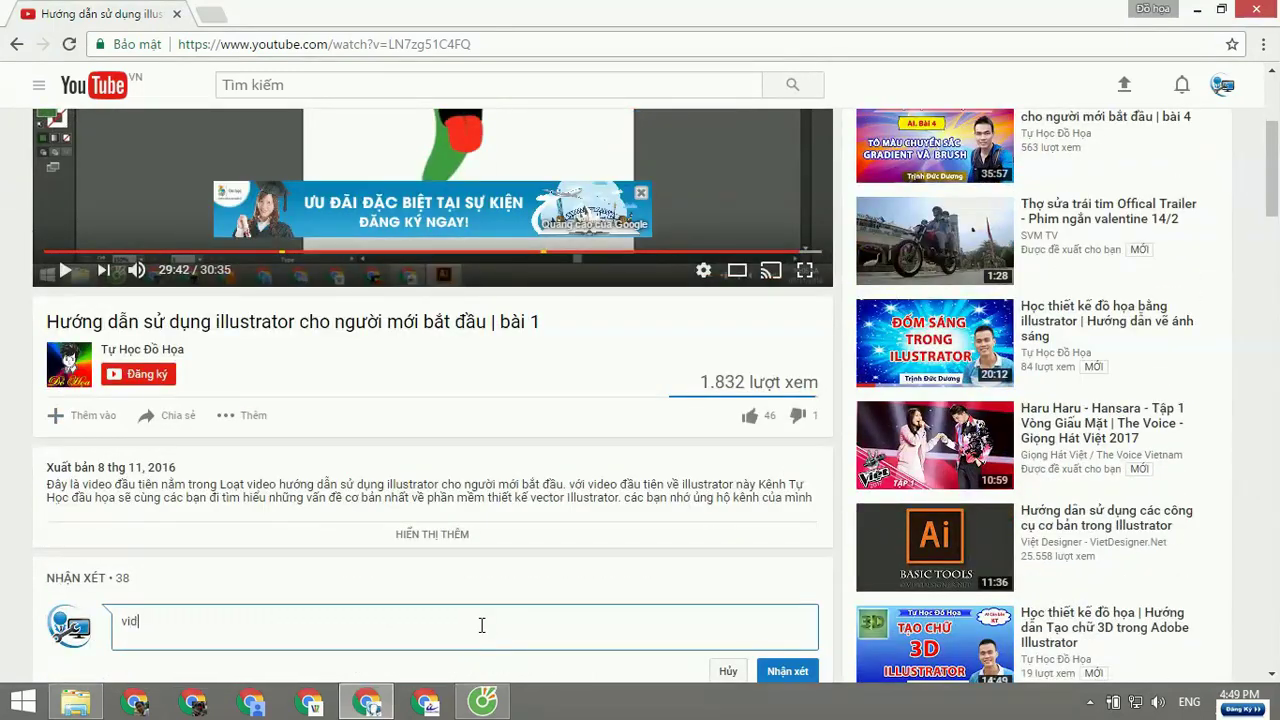
type("eo rất hay. cảm on ba")
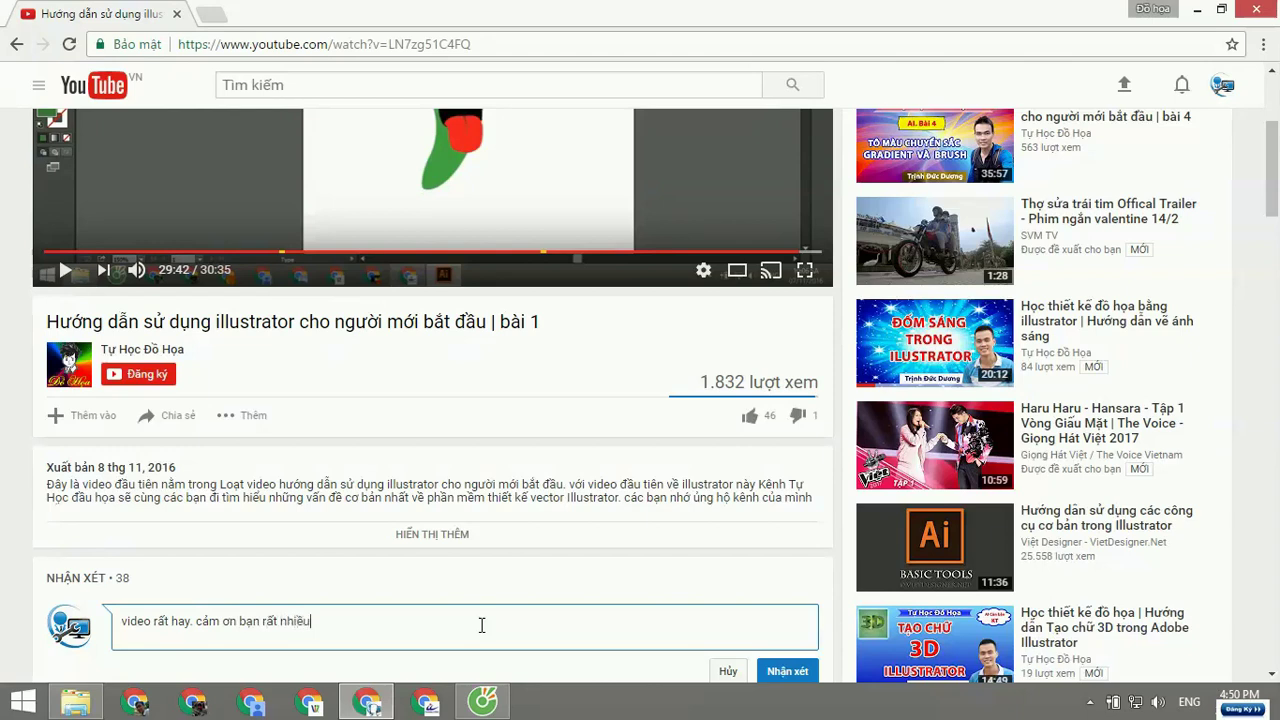
scroll(481, 625, "down", 2)
left_click(793, 488)
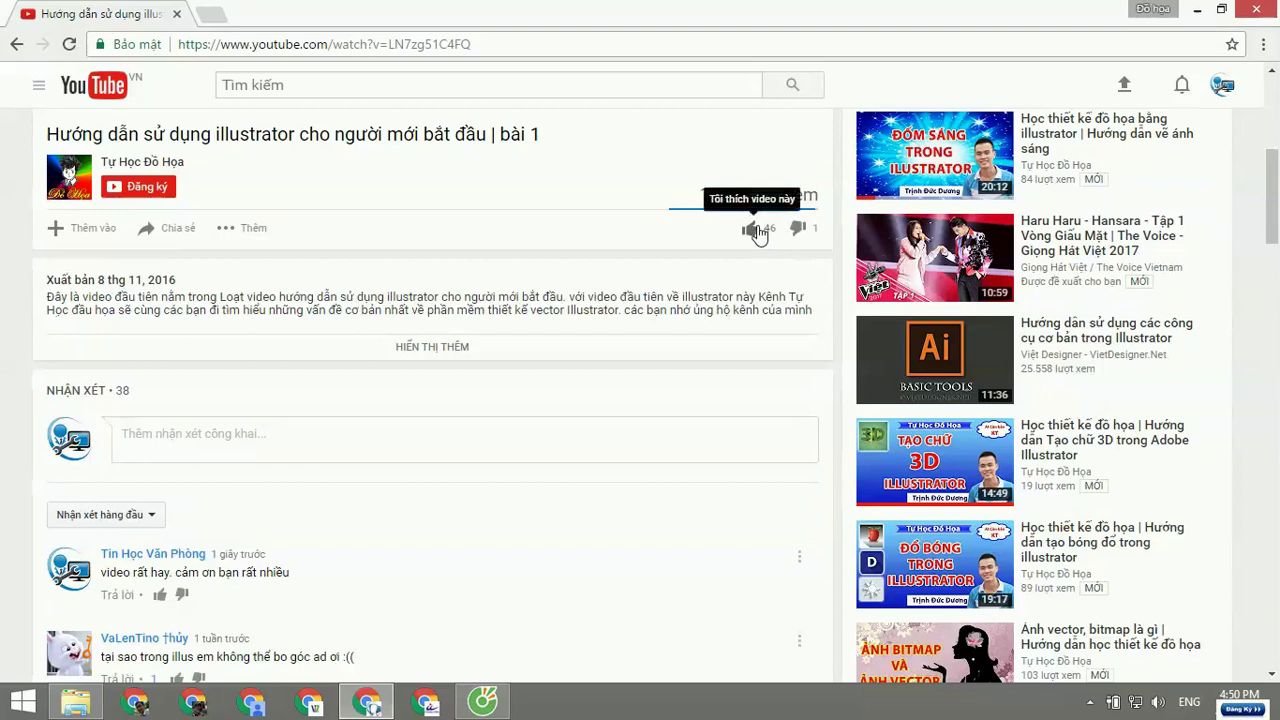
Like the video and share it on Google+ with a message beginning "ủng h".
left_click(758, 232)
left_click(103, 328)
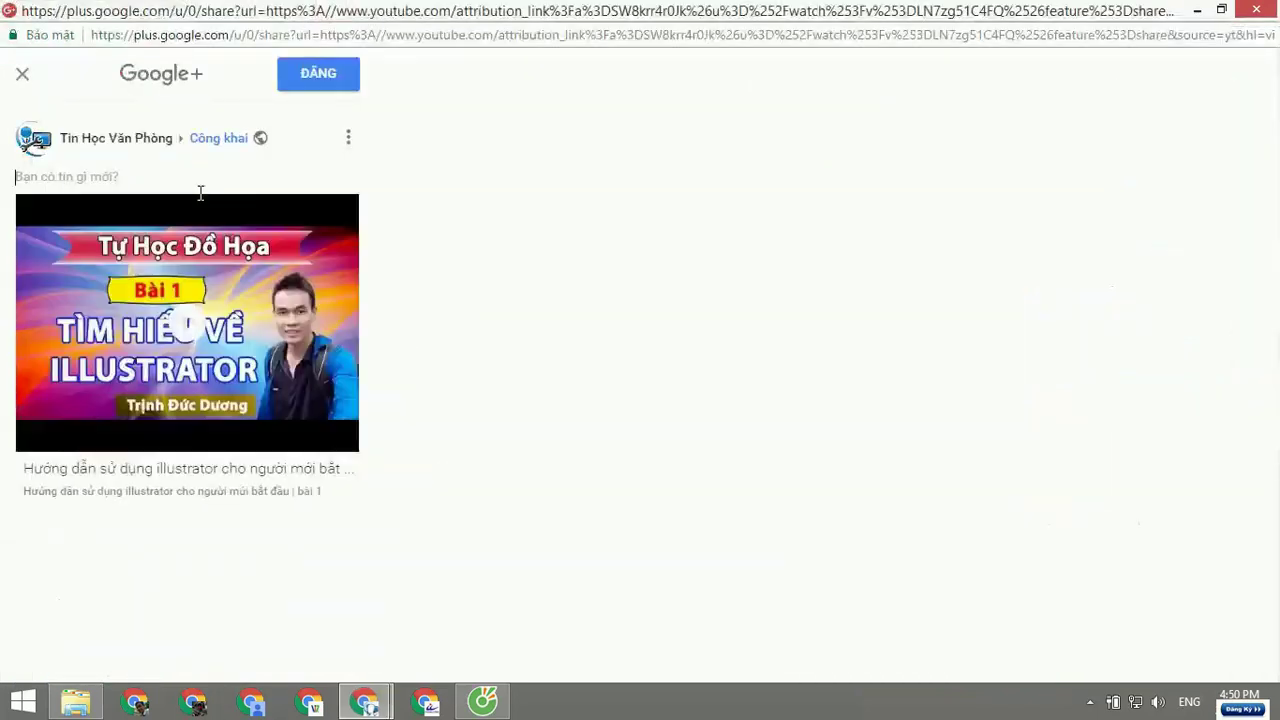
type("ủng h")
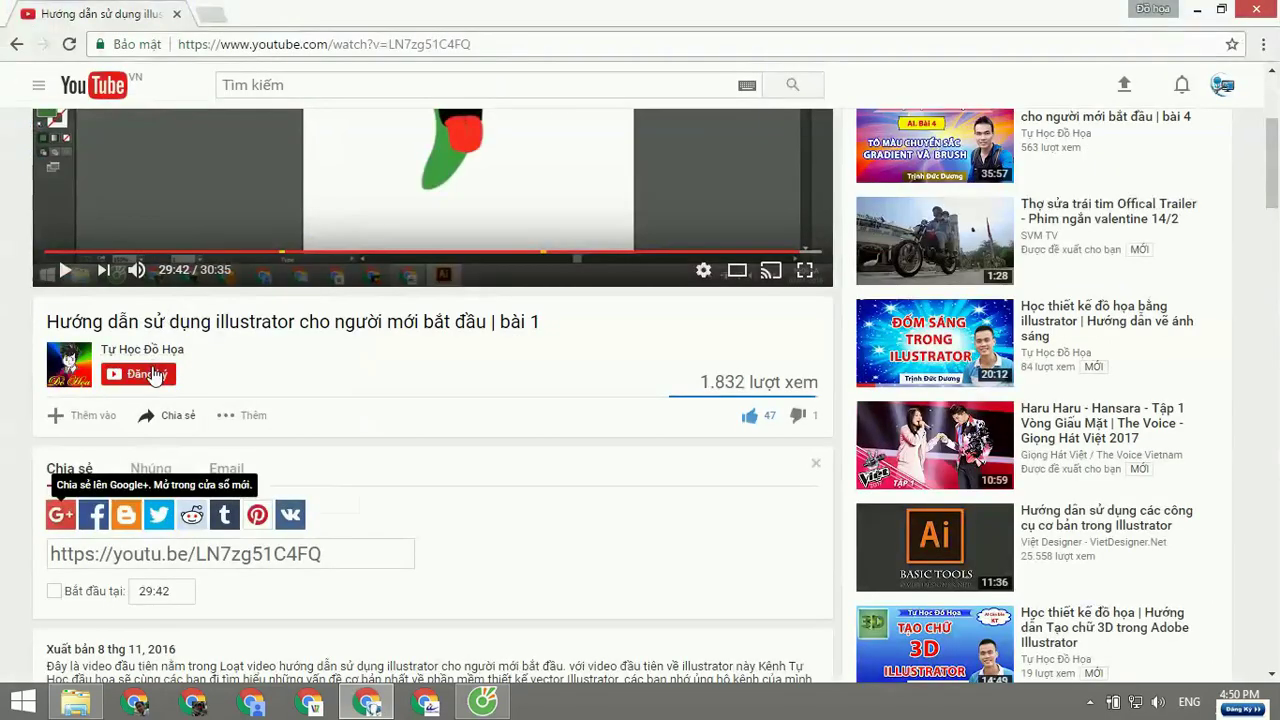
Subscribe to the Tự Học Đồ Họa channel and accept sharing the subscription publicly.
left_click(155, 377)
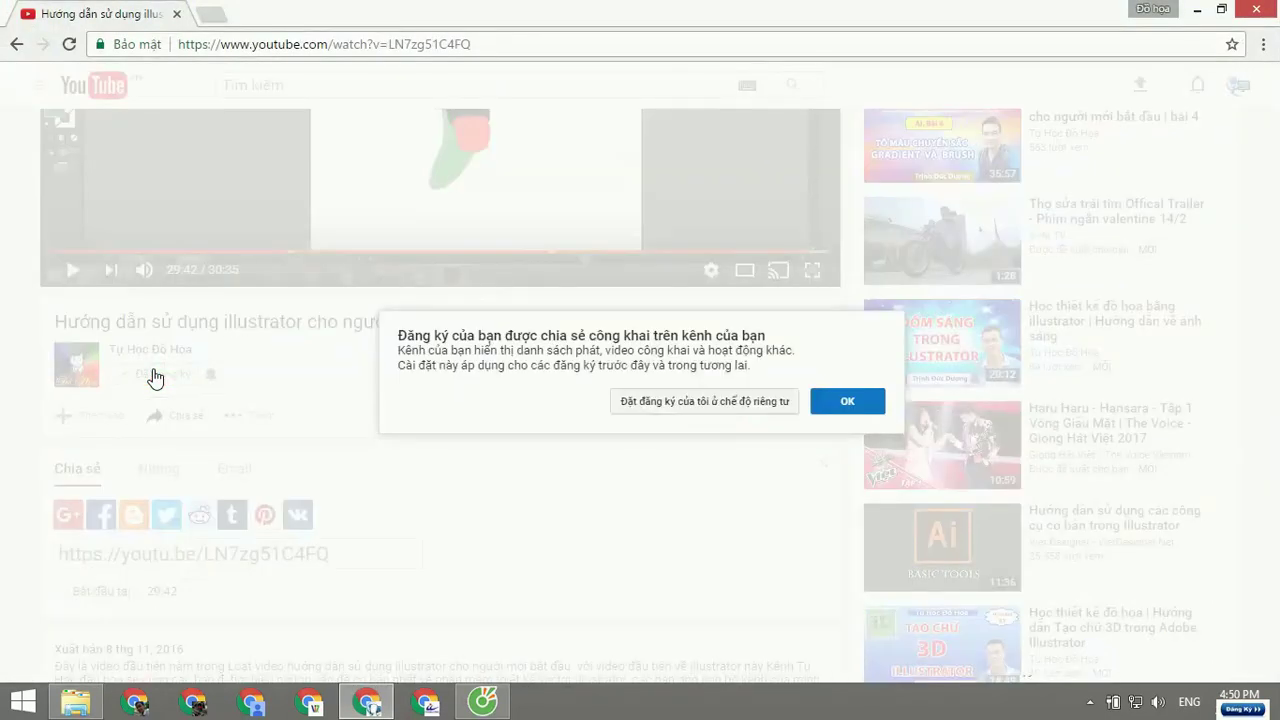
left_click(850, 401)
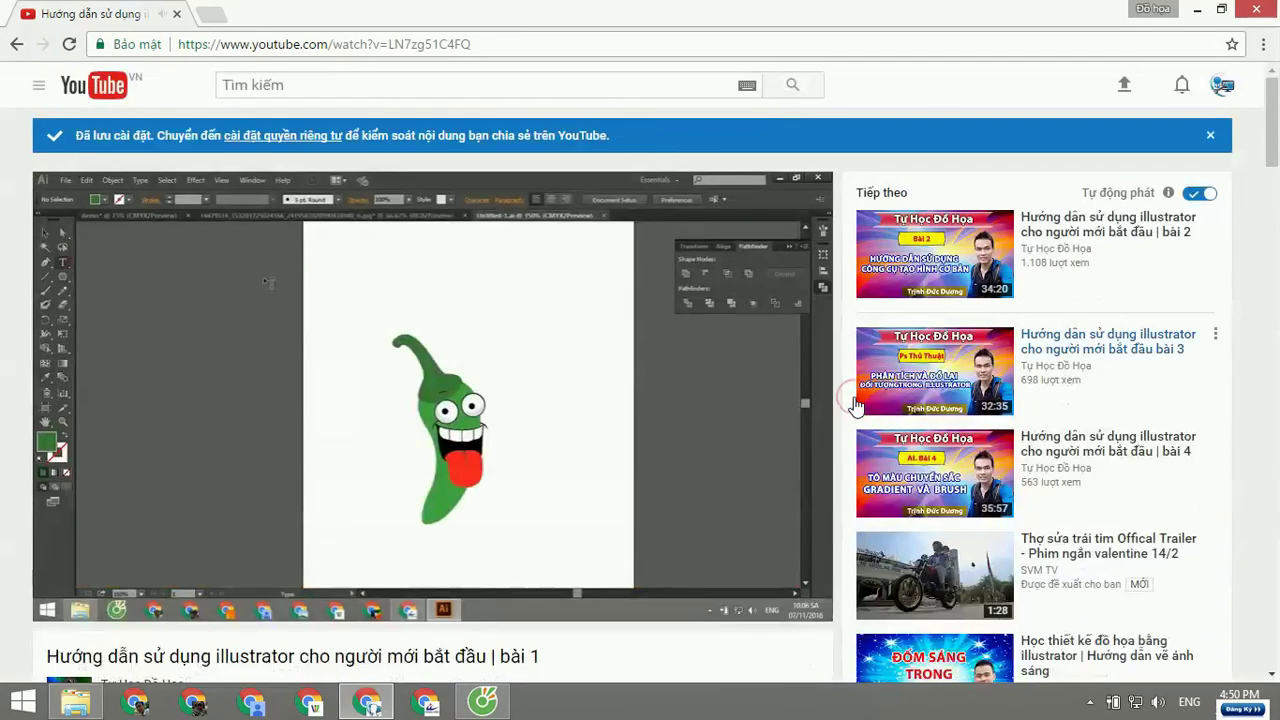